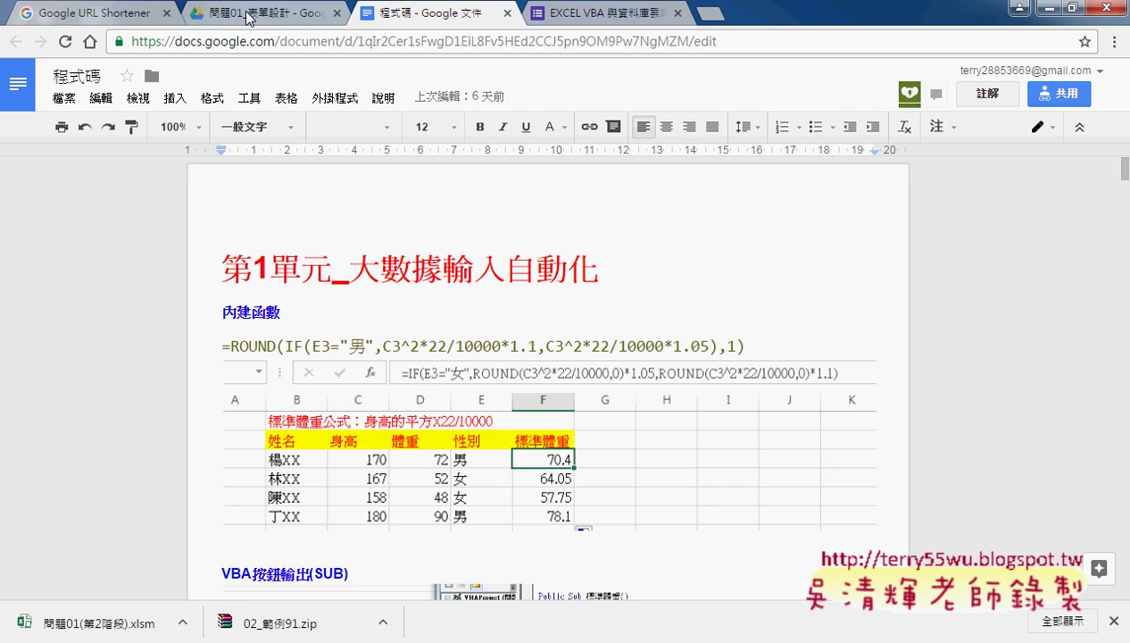
- Leave the 程式碼 formula notes in Google Docs and open the 問題01 workbook in Excel
left_click(259, 13)
left_click(297, 239)
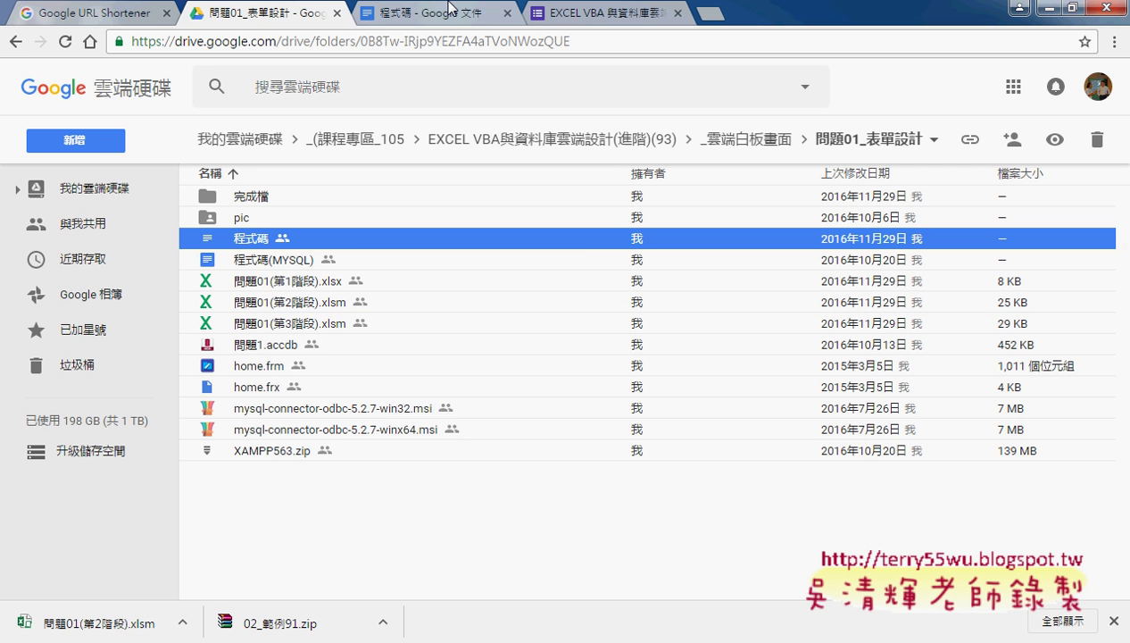
left_click(419, 13)
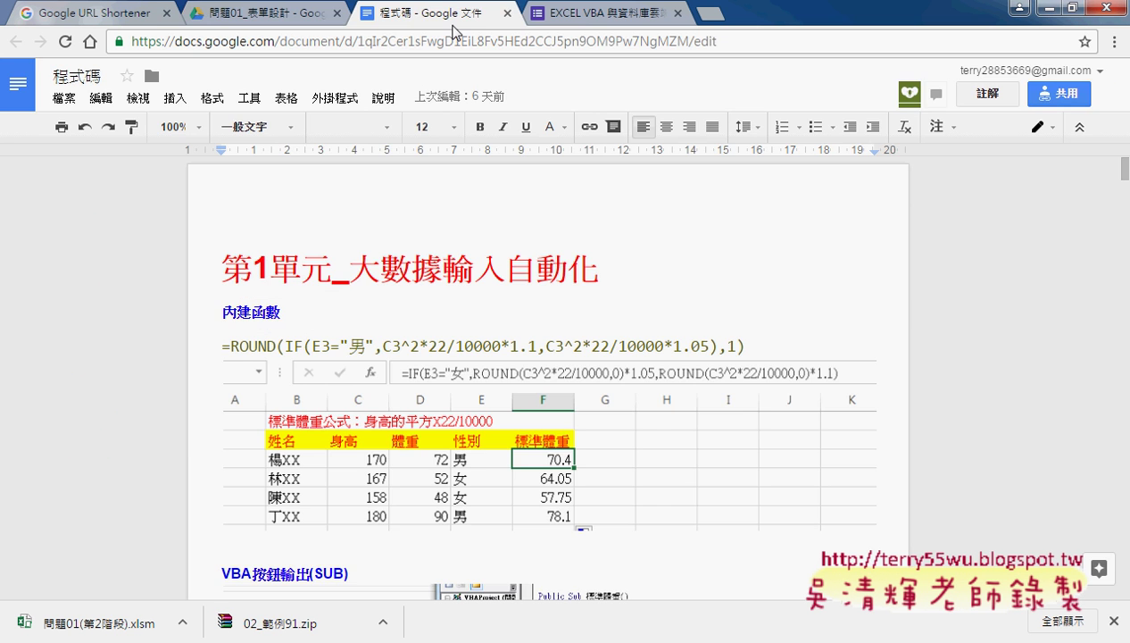
left_click(1054, 9)
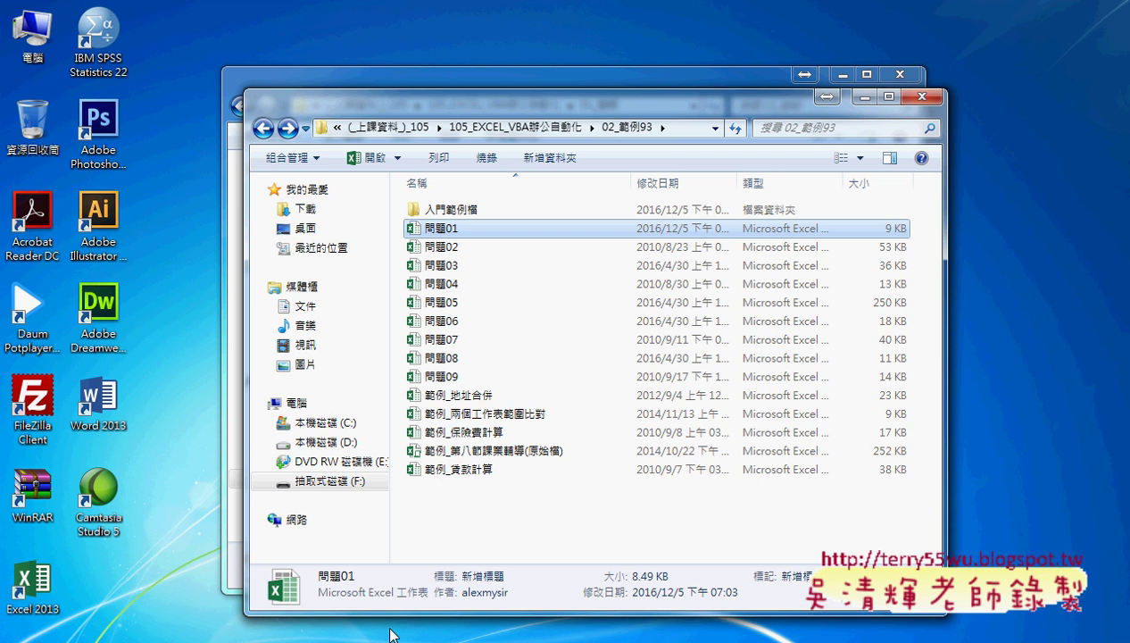
key("Return")
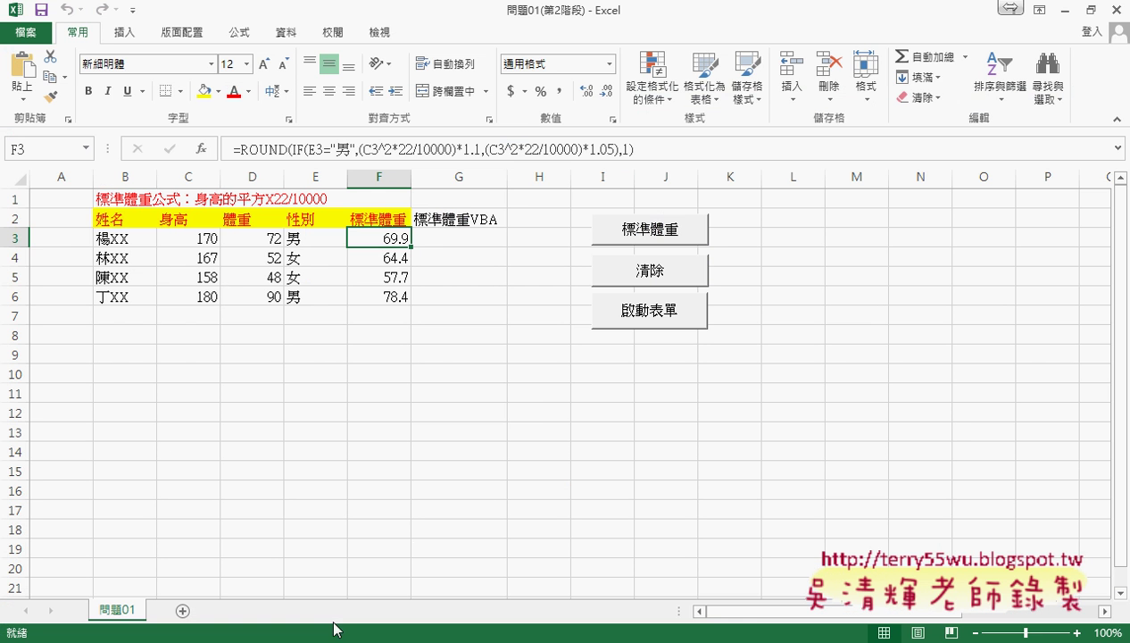
- Clear the standard weights in F3:F6 and select F3 alone
left_click(469, 404)
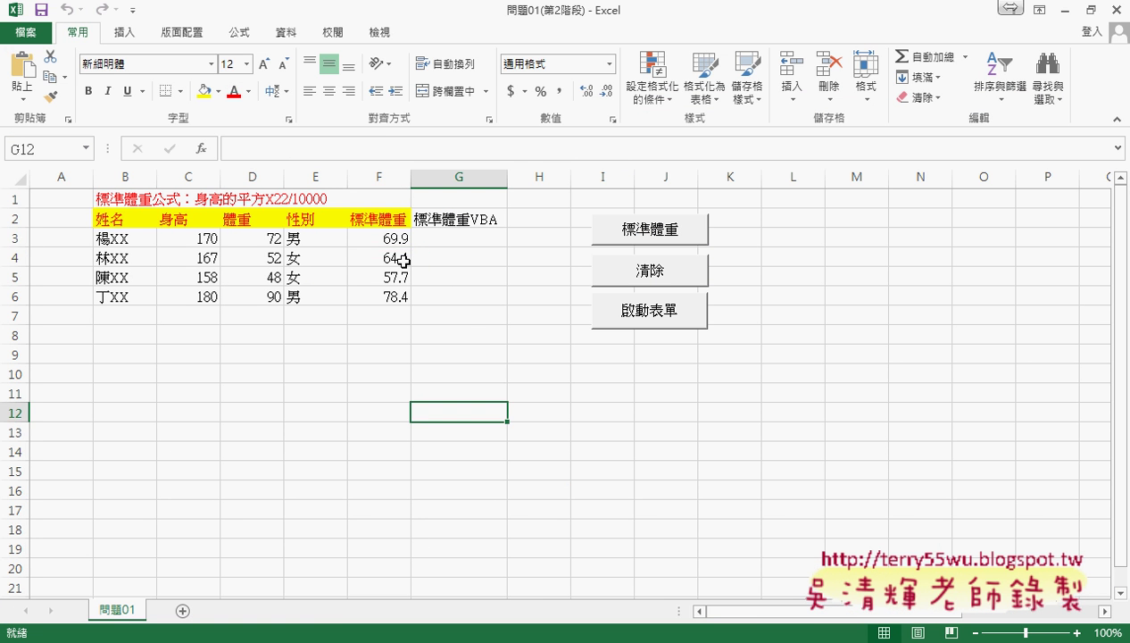
left_click_drag(385, 241, 387, 293)
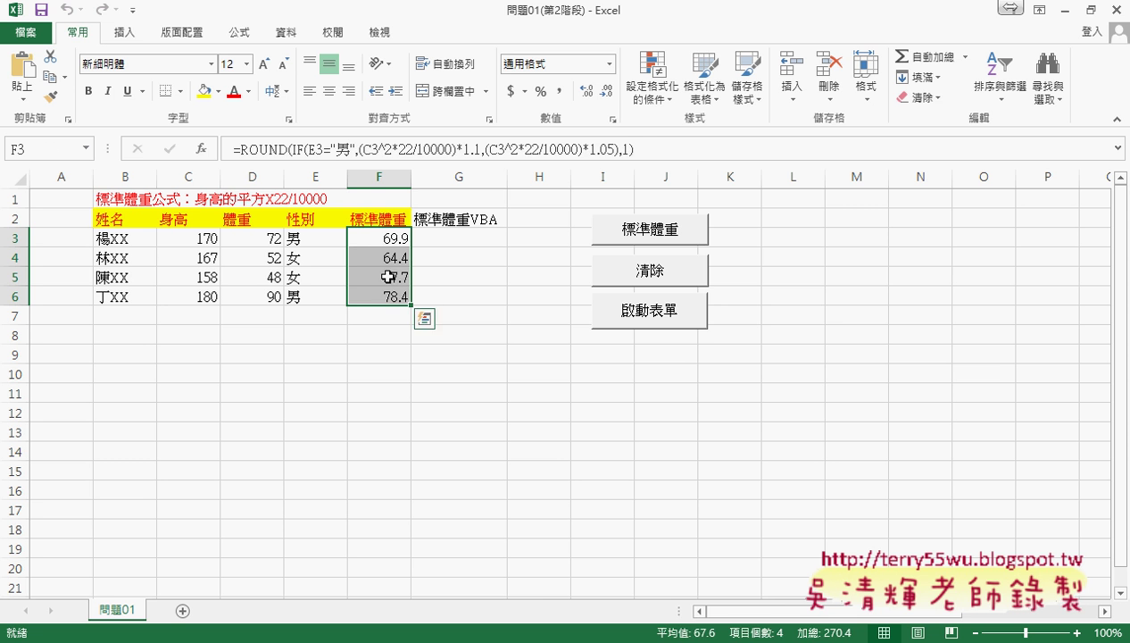
key("Delete")
left_click(384, 237)
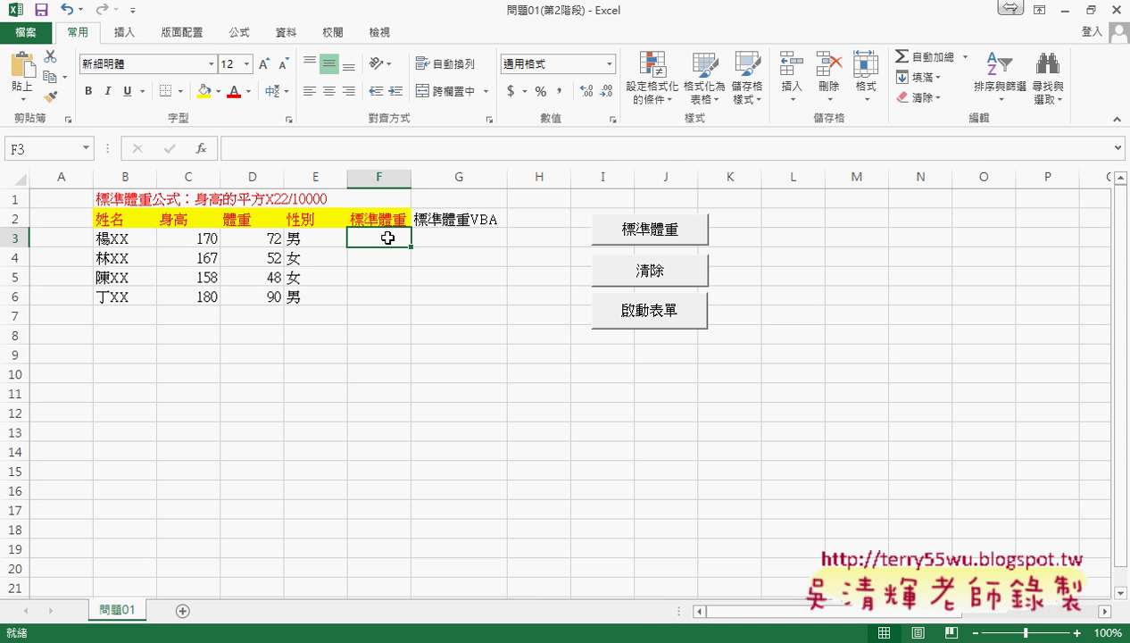
left_click(202, 148)
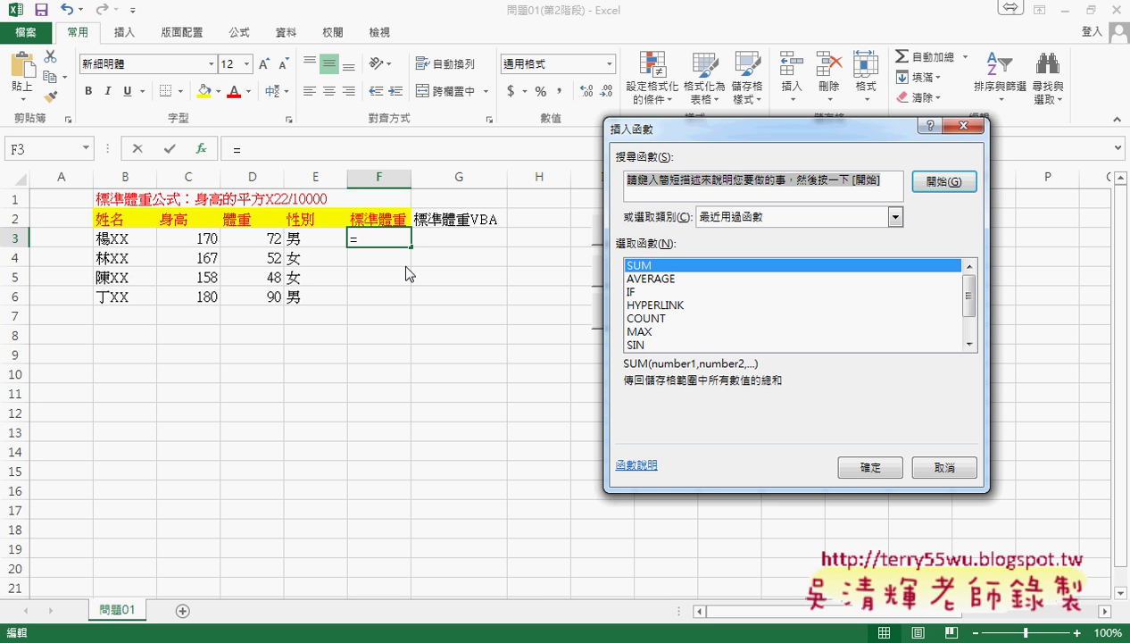
left_click(938, 467)
- Enter =C3^2*22/10000 in F3, then cut everything after the equals sign
type("=")
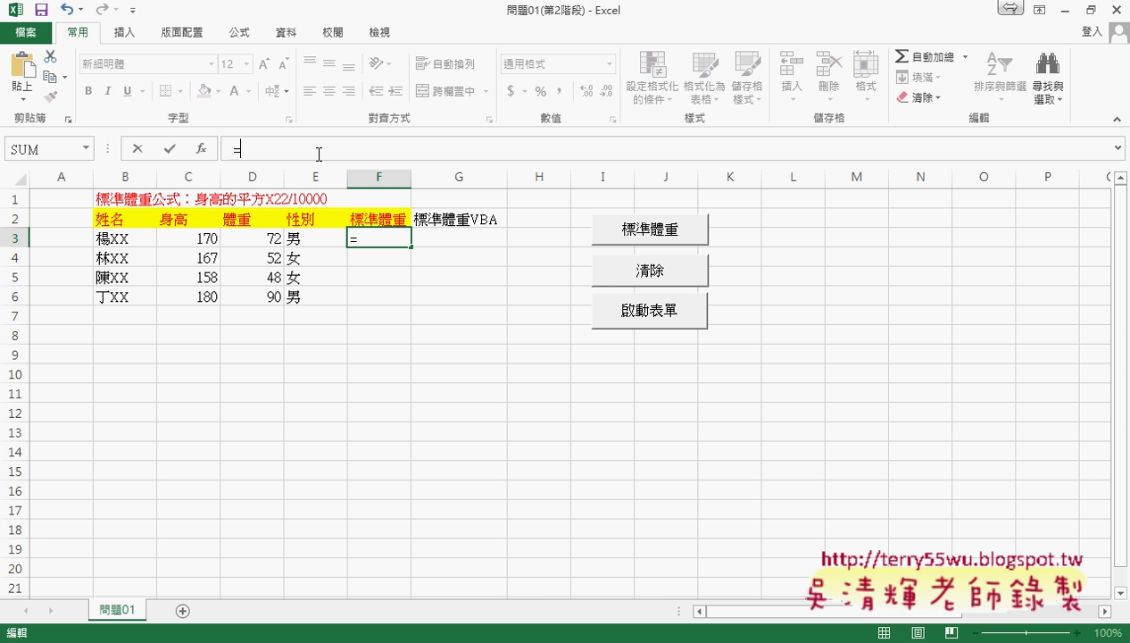
left_click(205, 239)
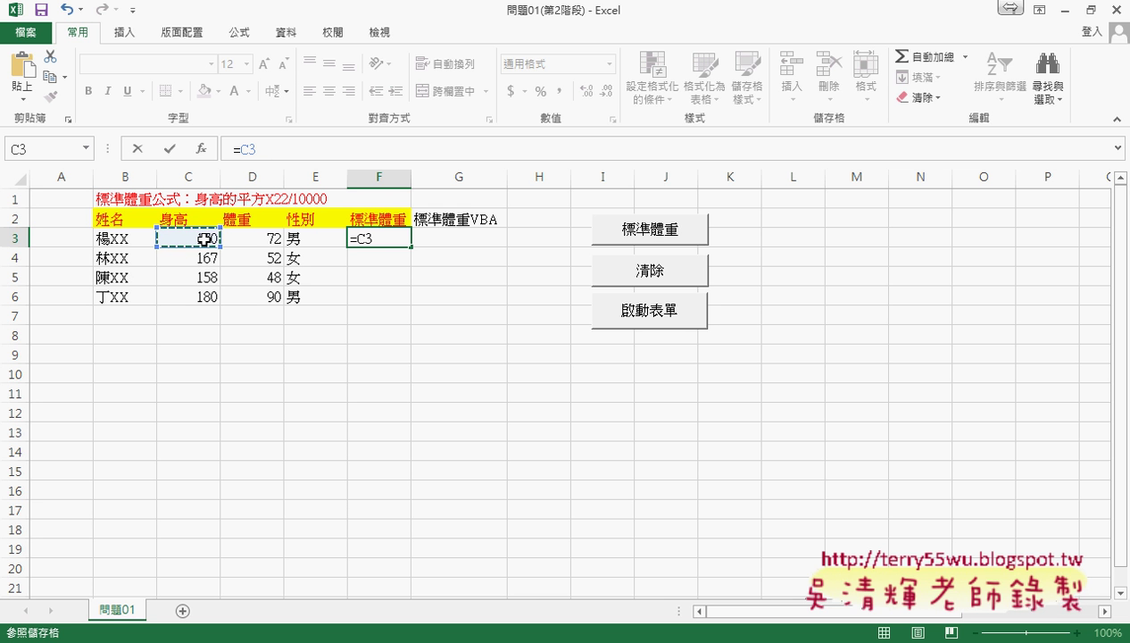
type("^2")
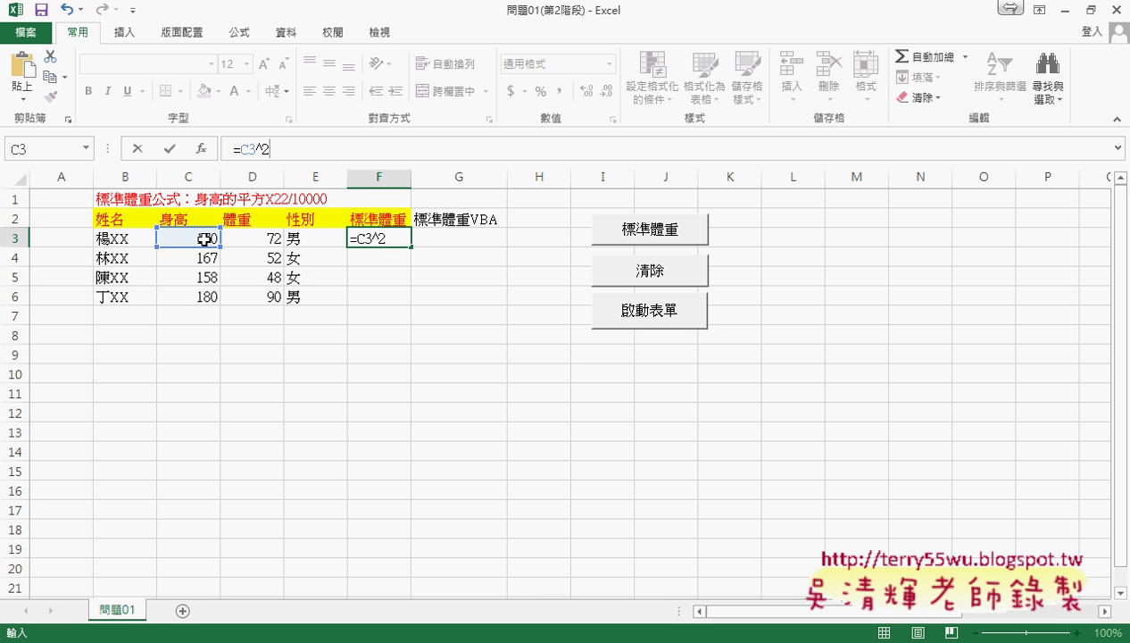
type("*22")
type("/1000")
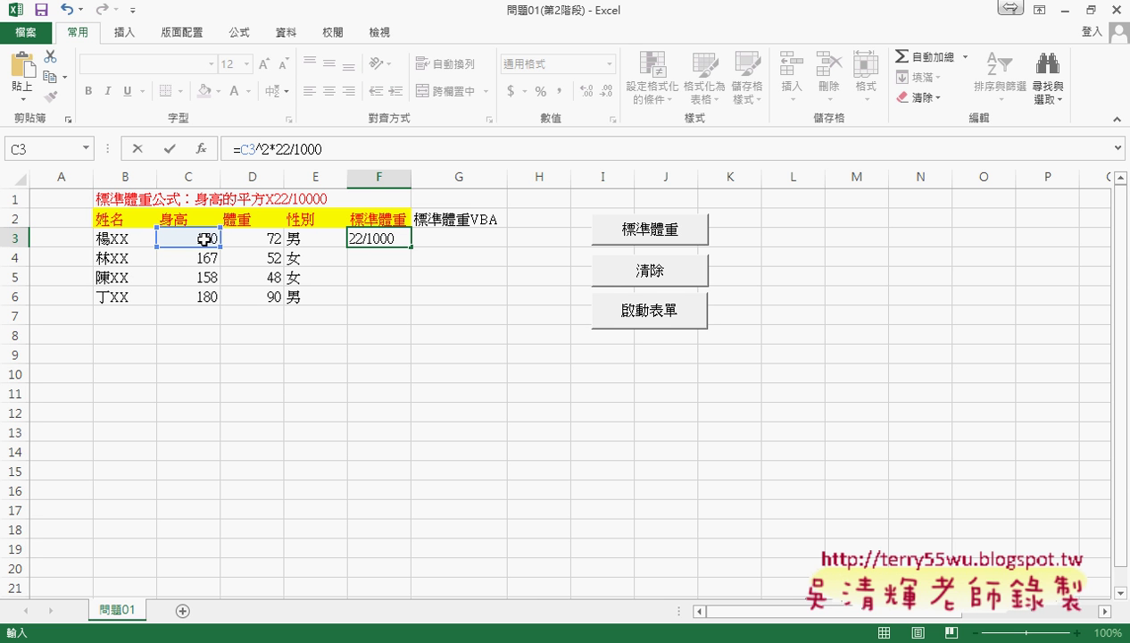
type("0")
left_click(169, 150)
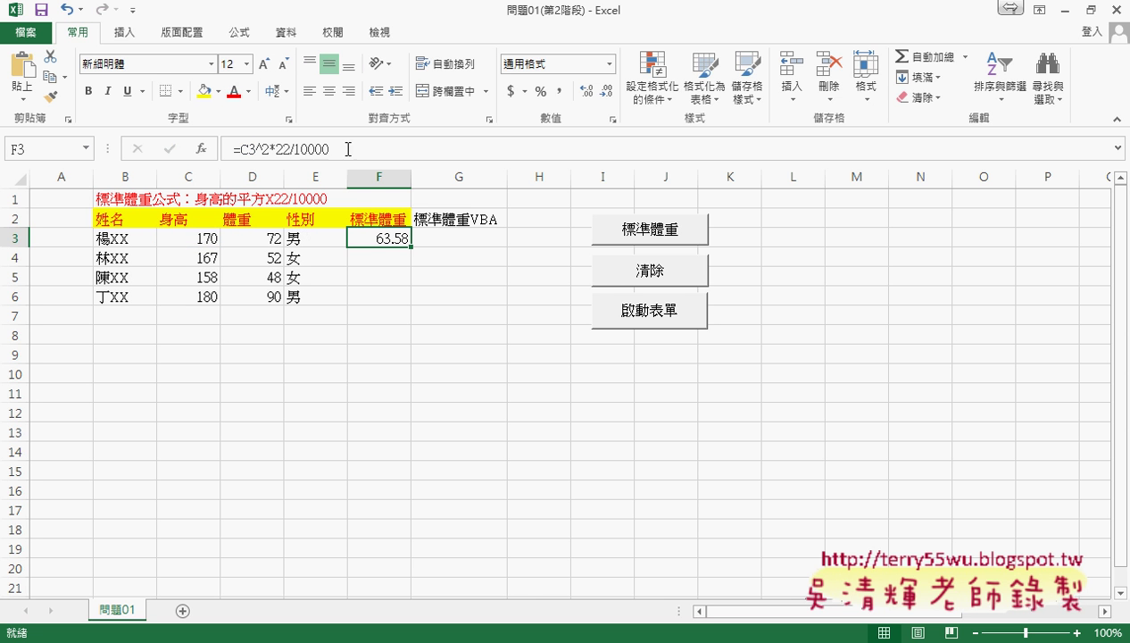
left_click_drag(330, 149, 243, 149)
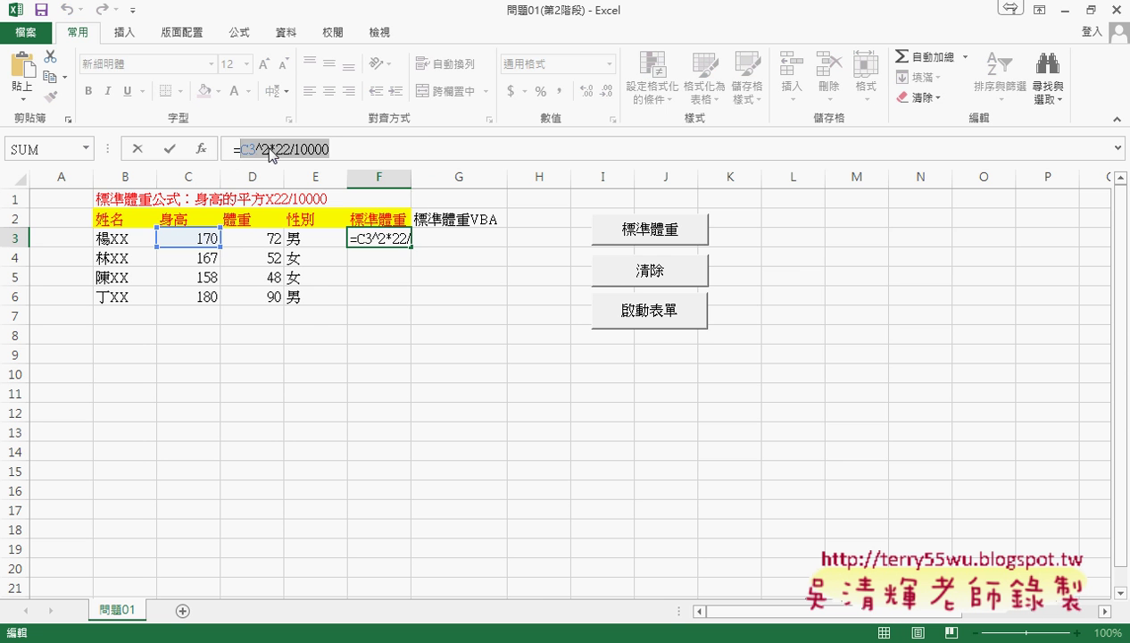
right_click(271, 152)
left_click(313, 160)
- Insert an IF function in F3 with the condition E3="男"
left_click(198, 149)
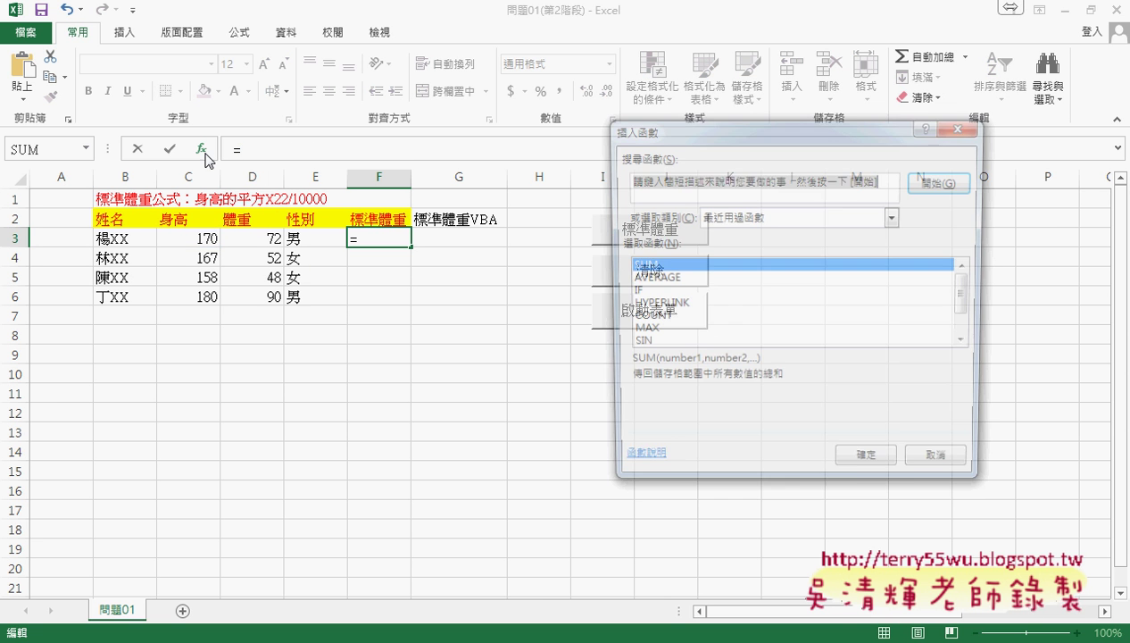
left_click(639, 293)
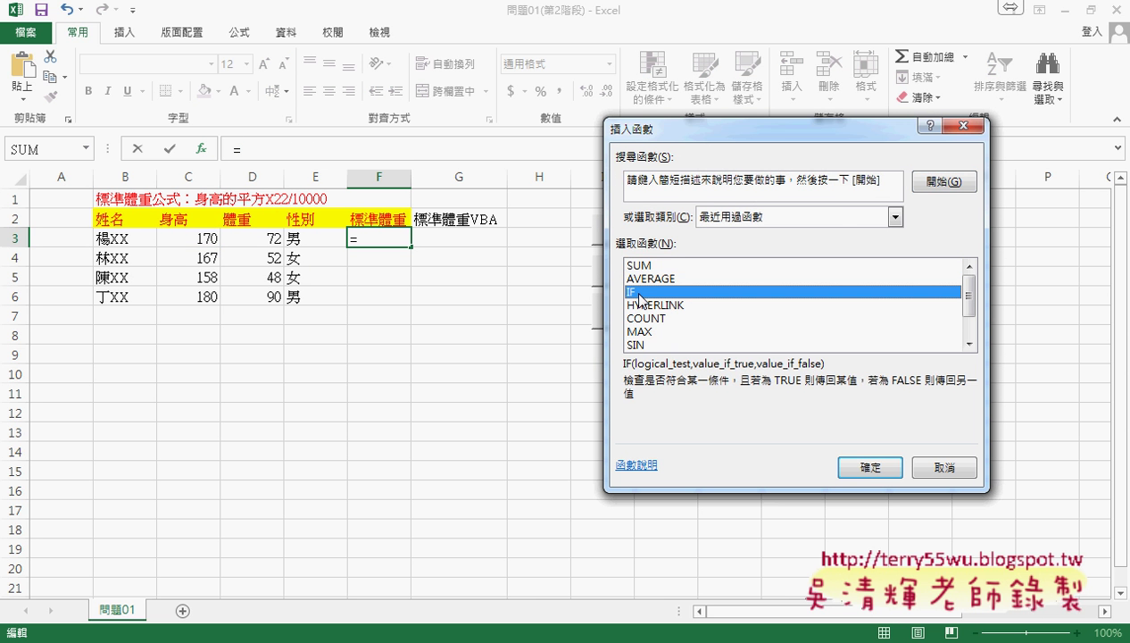
double_click(639, 294)
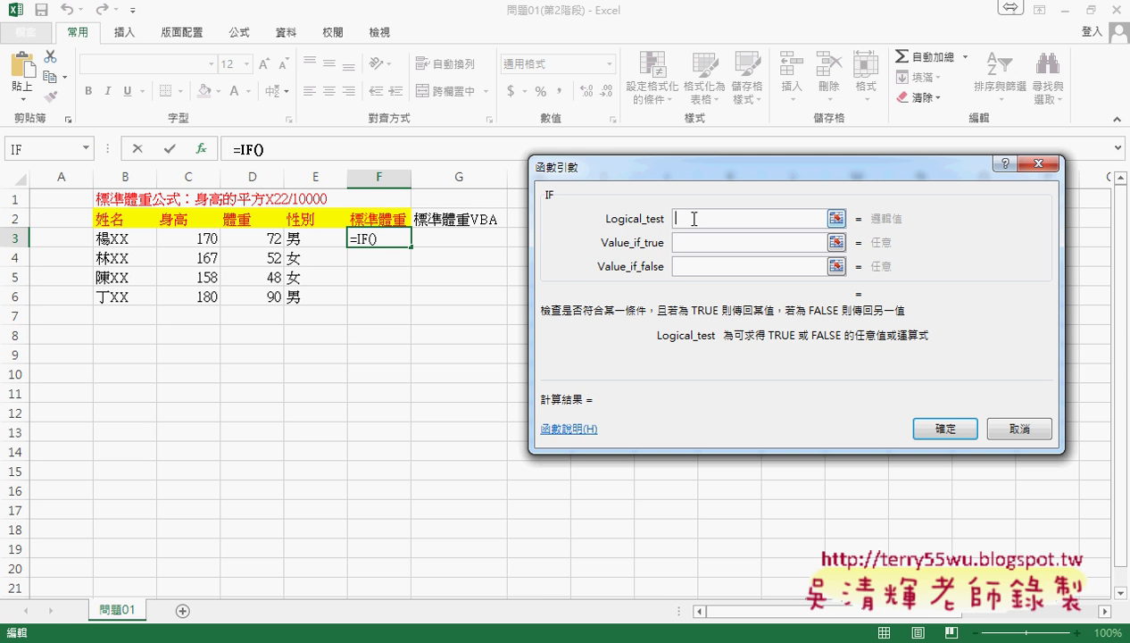
left_click(335, 241)
type("=")
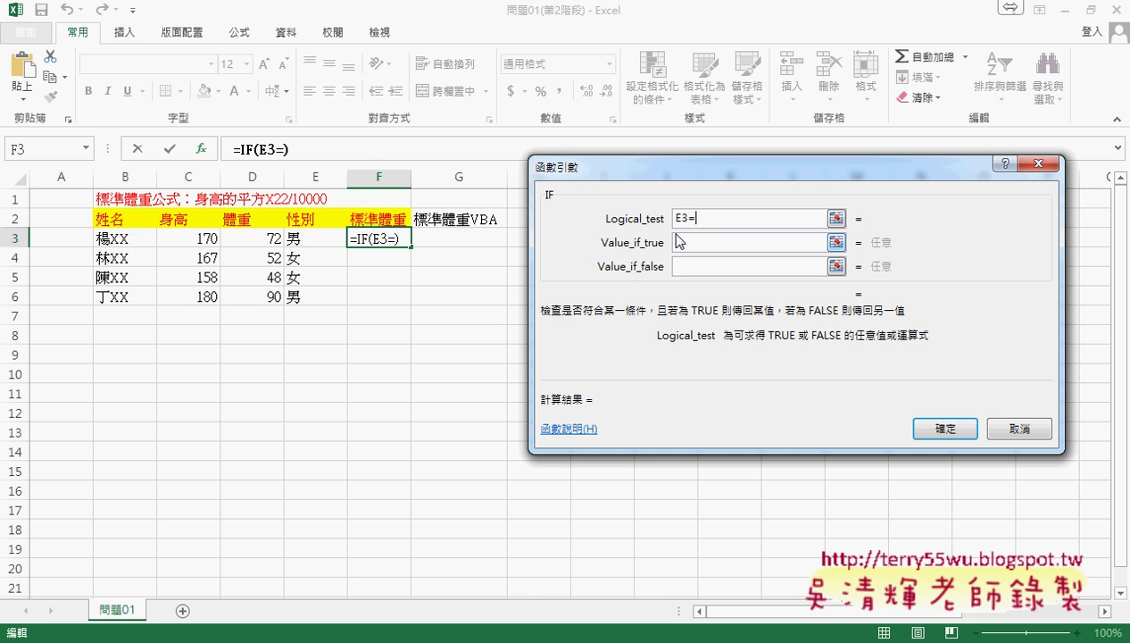
type("\"\"")
key("Left")
type("南")
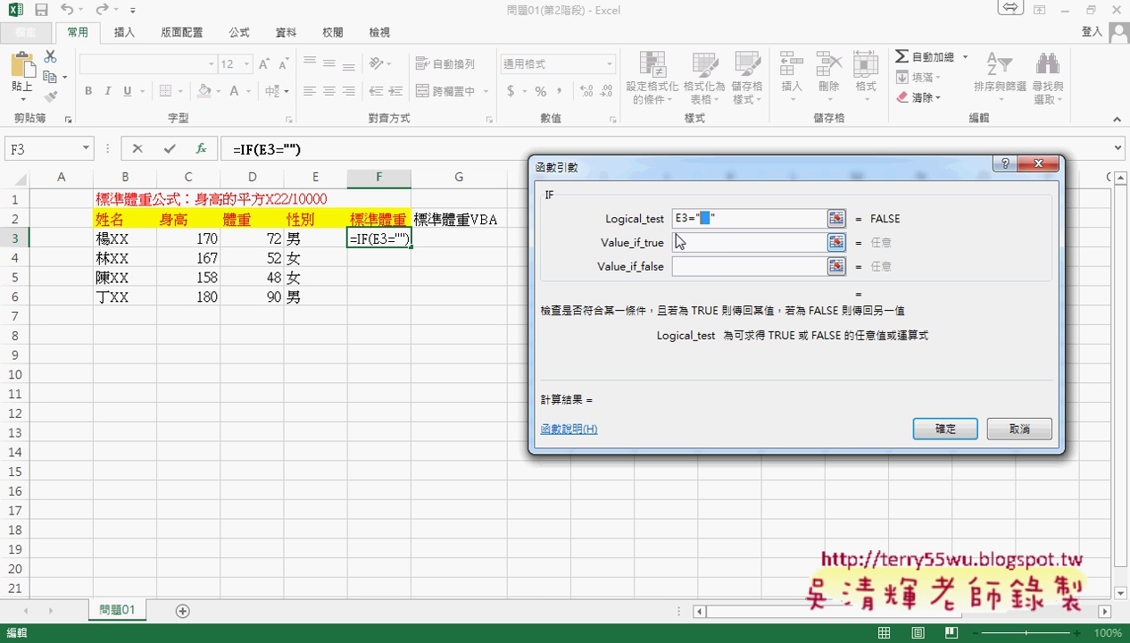
key("Down")
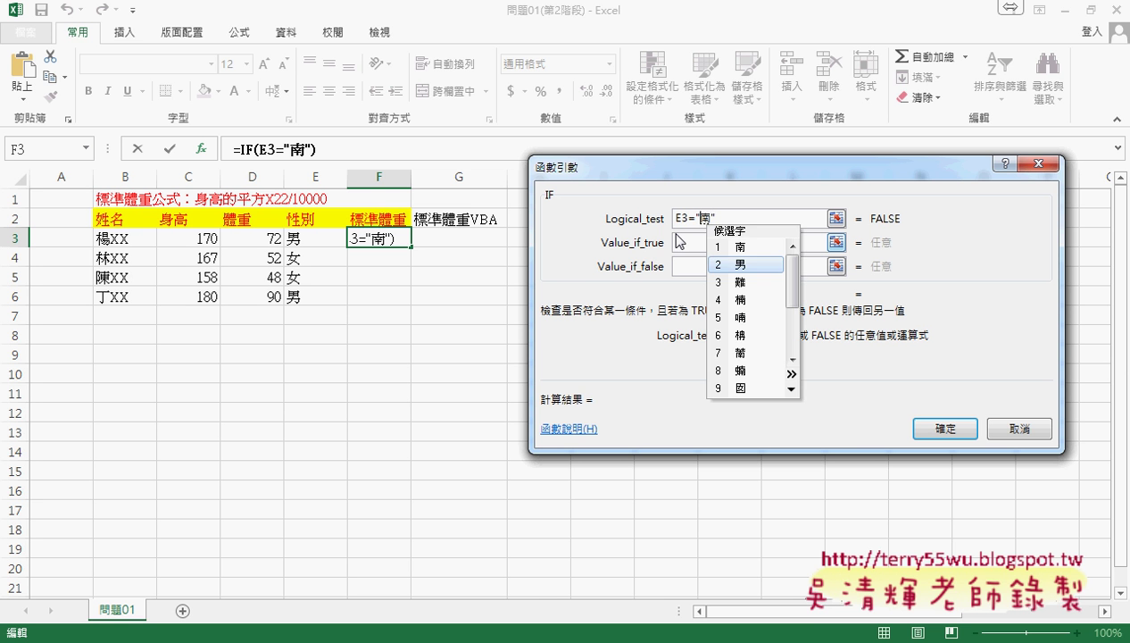
key("1")
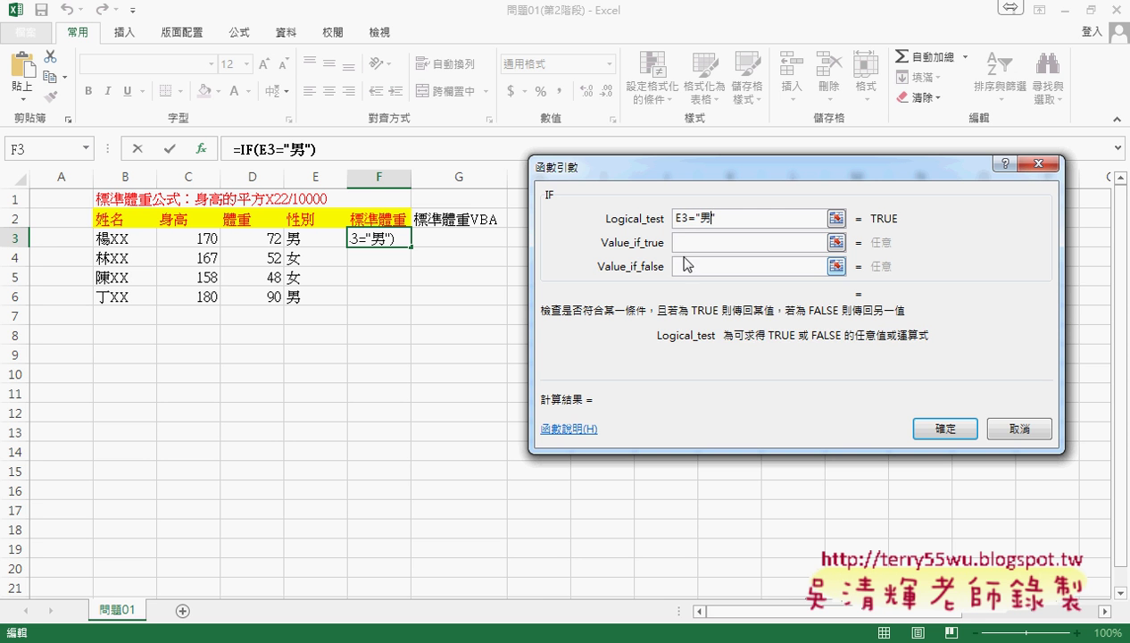
- Set IF's true value to C3^2*22/10000*1.1 and false value to C3^2*22/10000*1.05
left_click(678, 241)
right_click(685, 243)
left_click(718, 294)
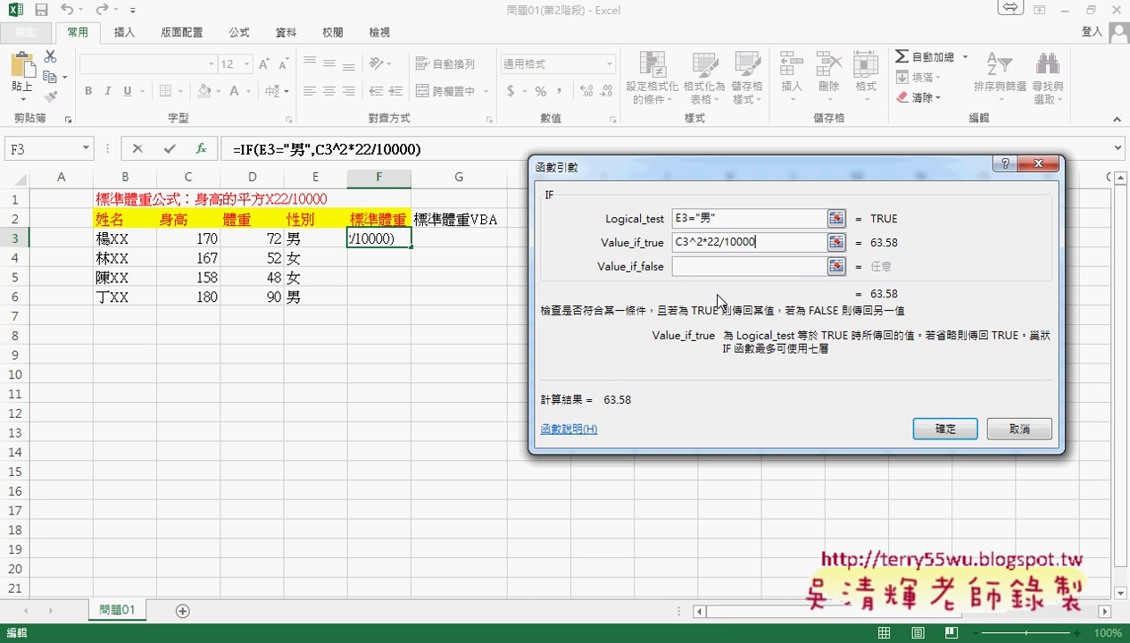
type("*1.1")
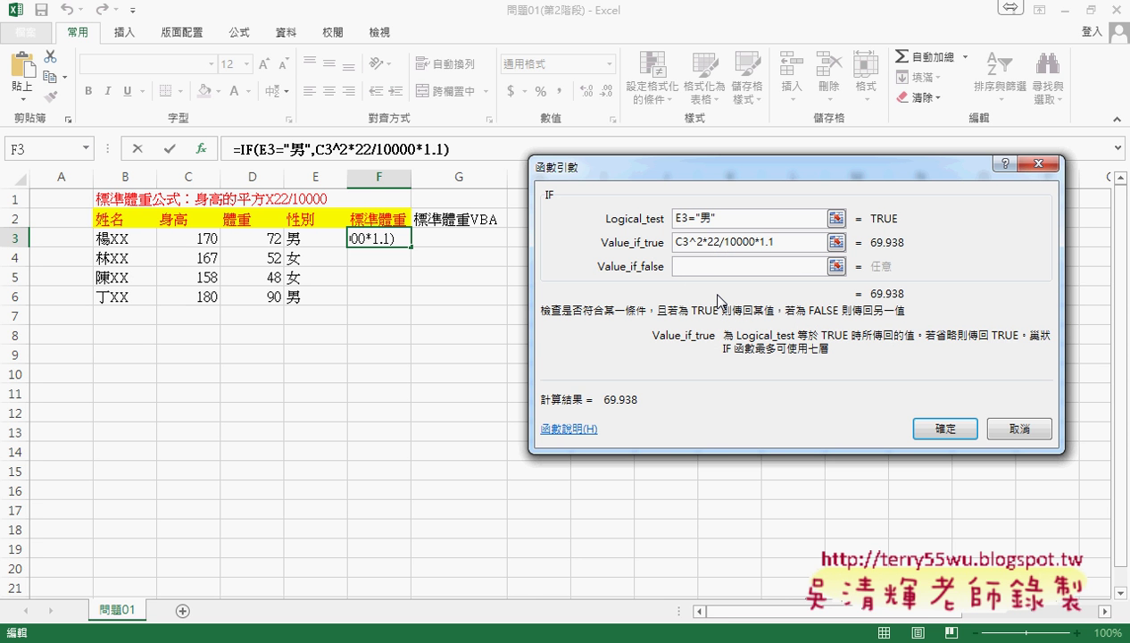
left_click(689, 266)
right_click(694, 270)
left_click(730, 323)
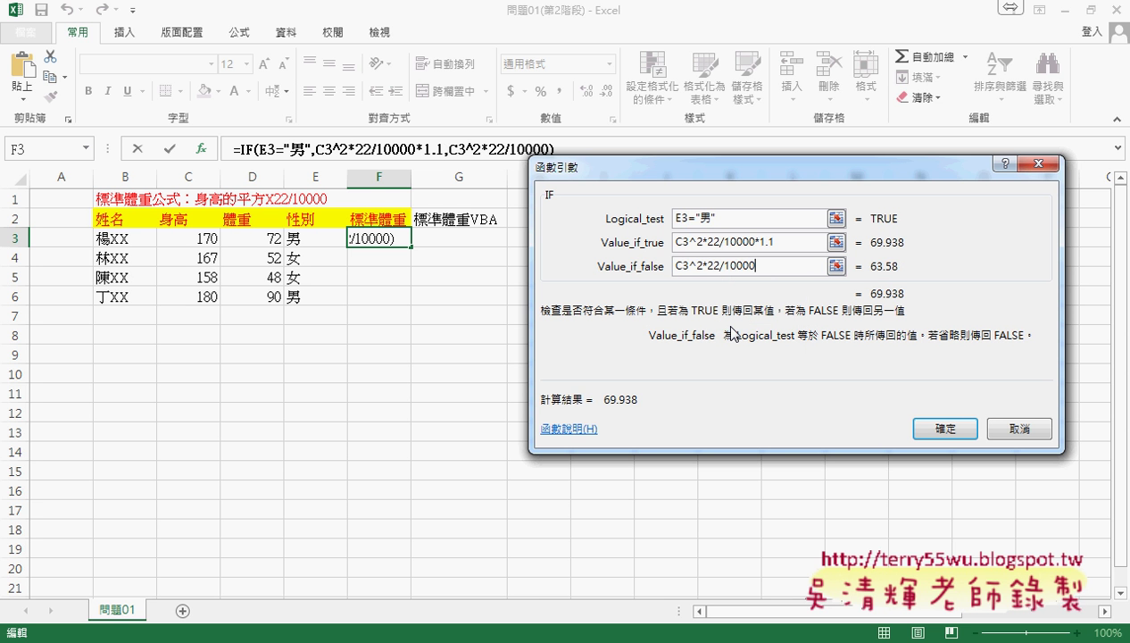
type("*1.05")
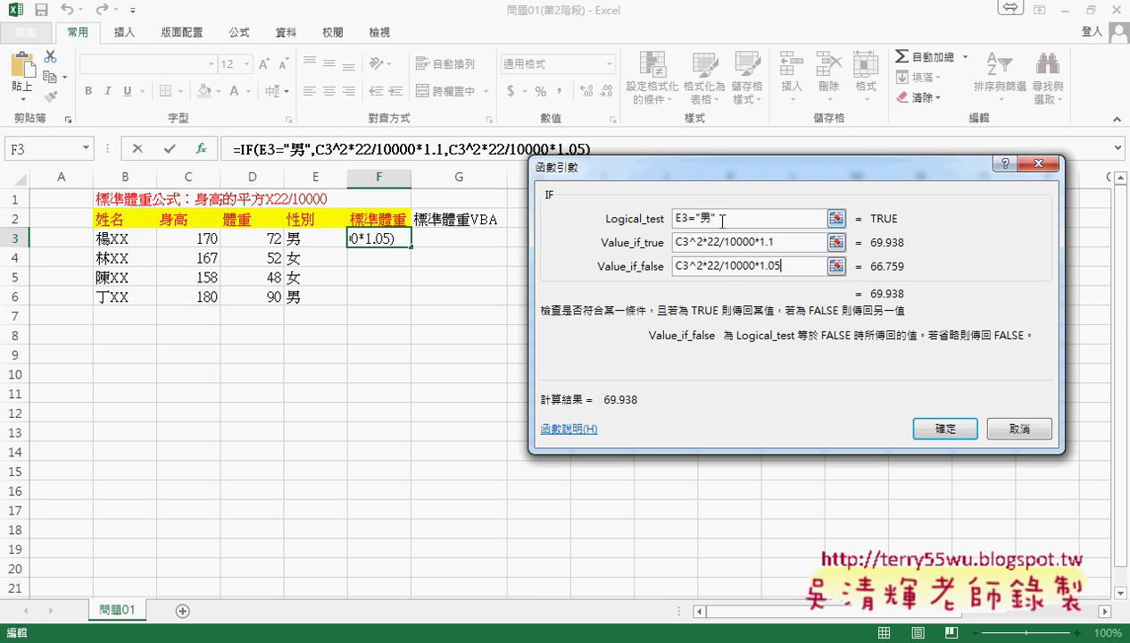
- Review the condition and 1.1 multiplier, then confirm the IF formula, giving 69.938 in F3
left_click_drag(725, 218, 638, 221)
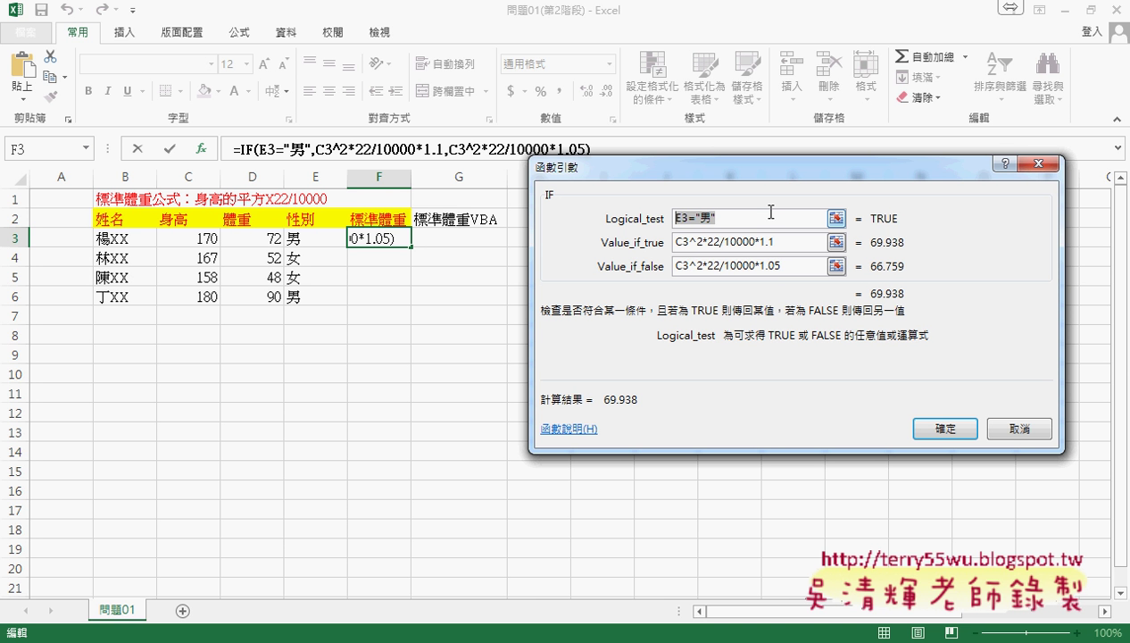
left_click(784, 243)
mouse_move(784, 243)
left_mouse_down()
mouse_move(760, 243)
mouse_move(759, 265)
left_mouse_up()
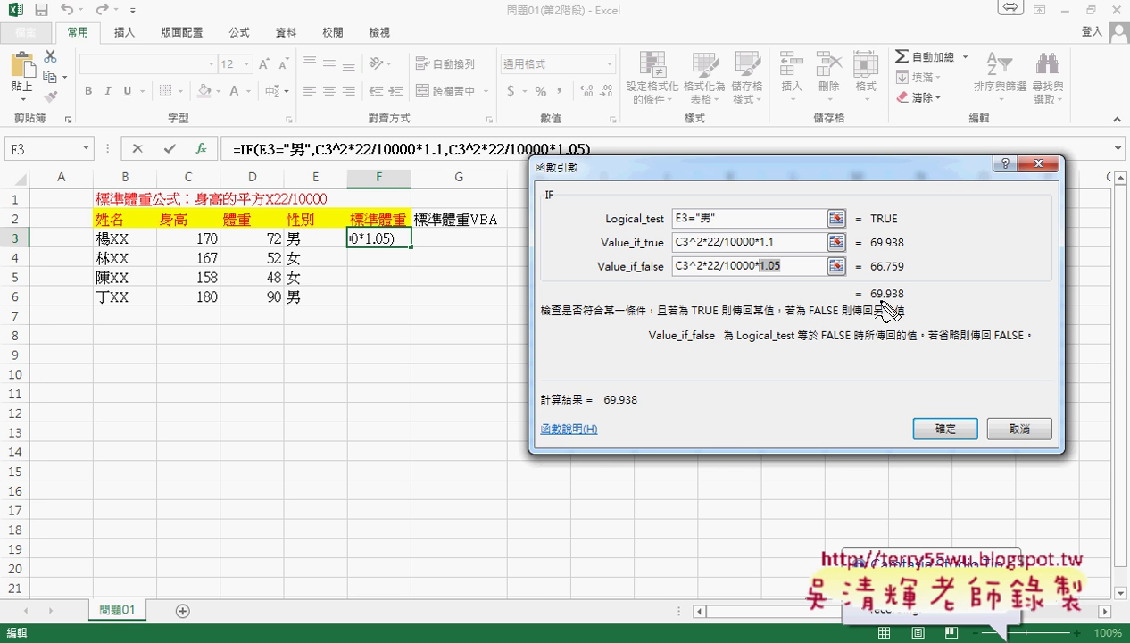
left_click_drag(855, 304, 902, 304)
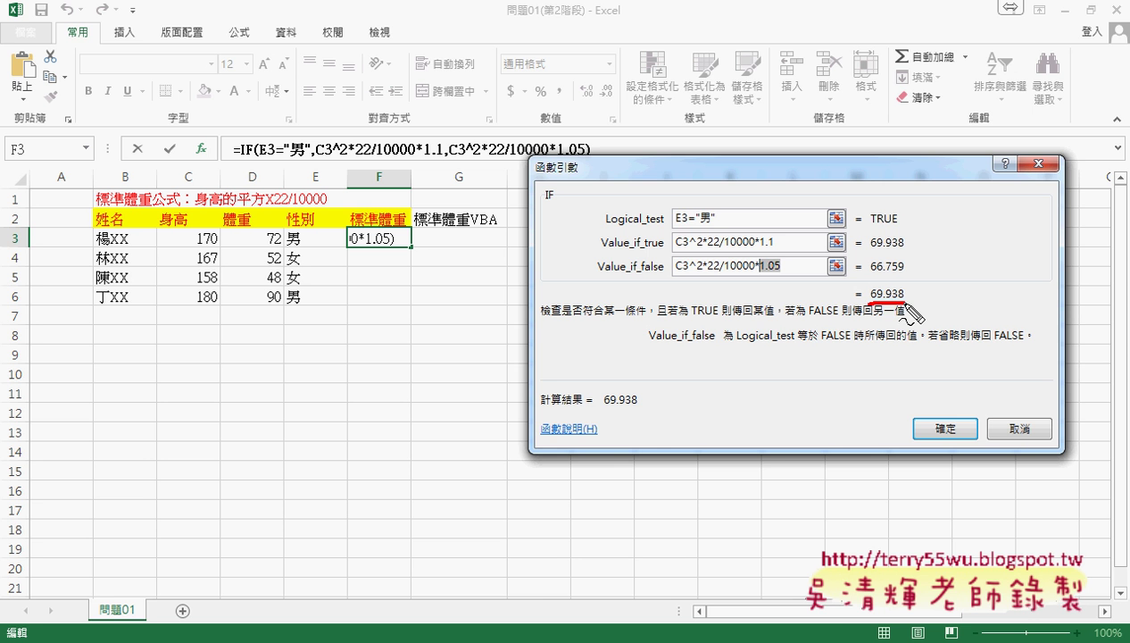
key("Escape")
left_click(944, 427)
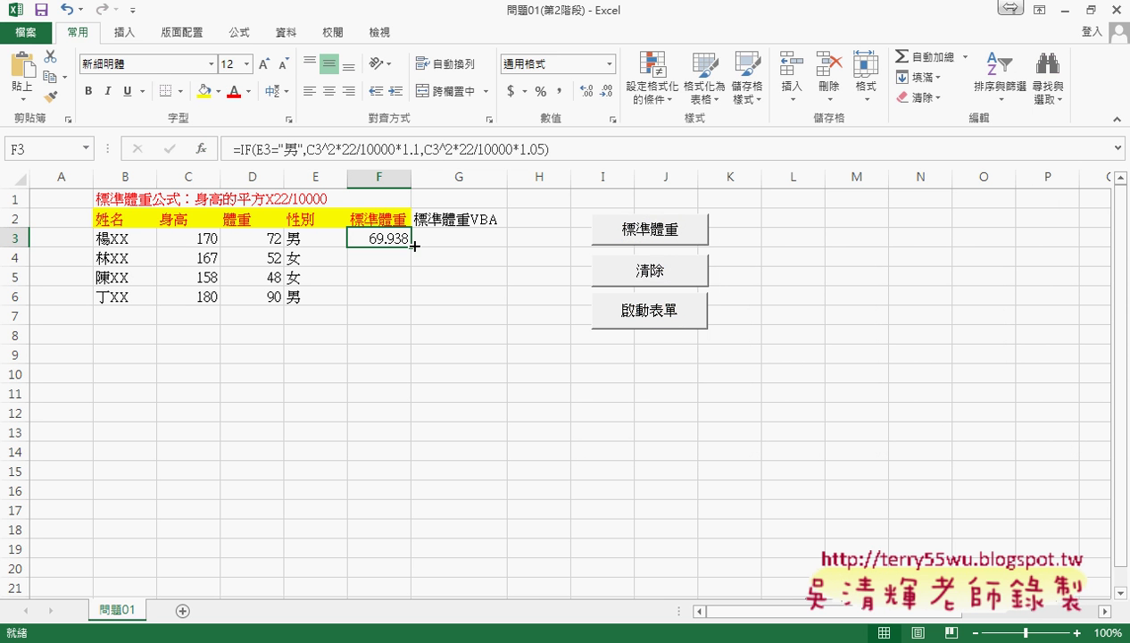
- Fill the IF formula down to F6, toggle F3's decimal places, and select its formula text
left_click_drag(411, 246, 408, 304)
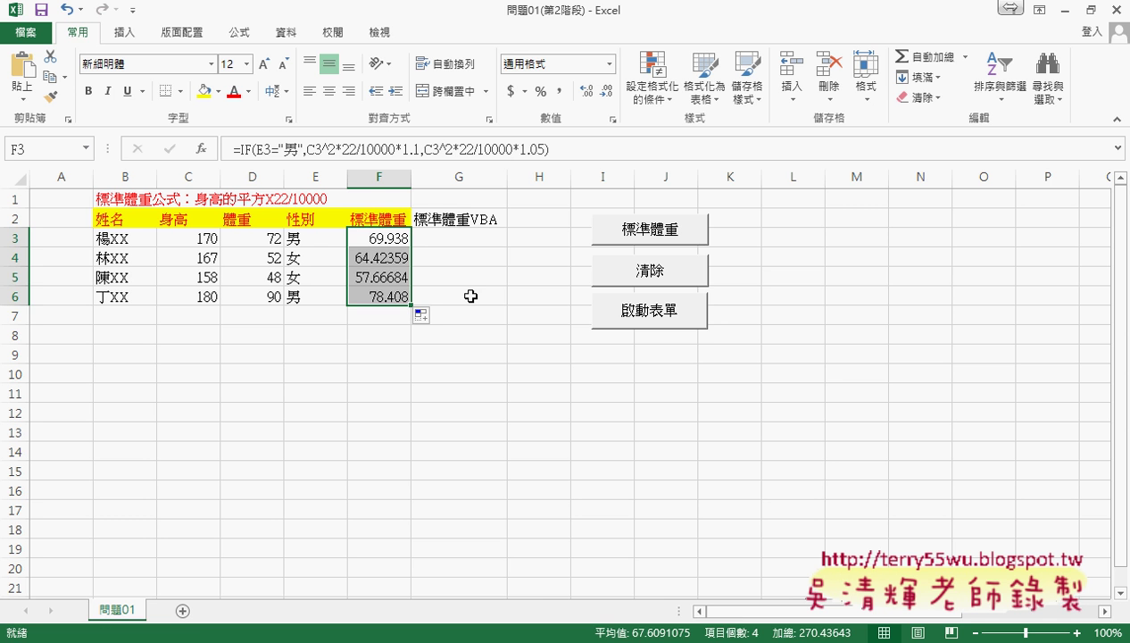
left_click(371, 237)
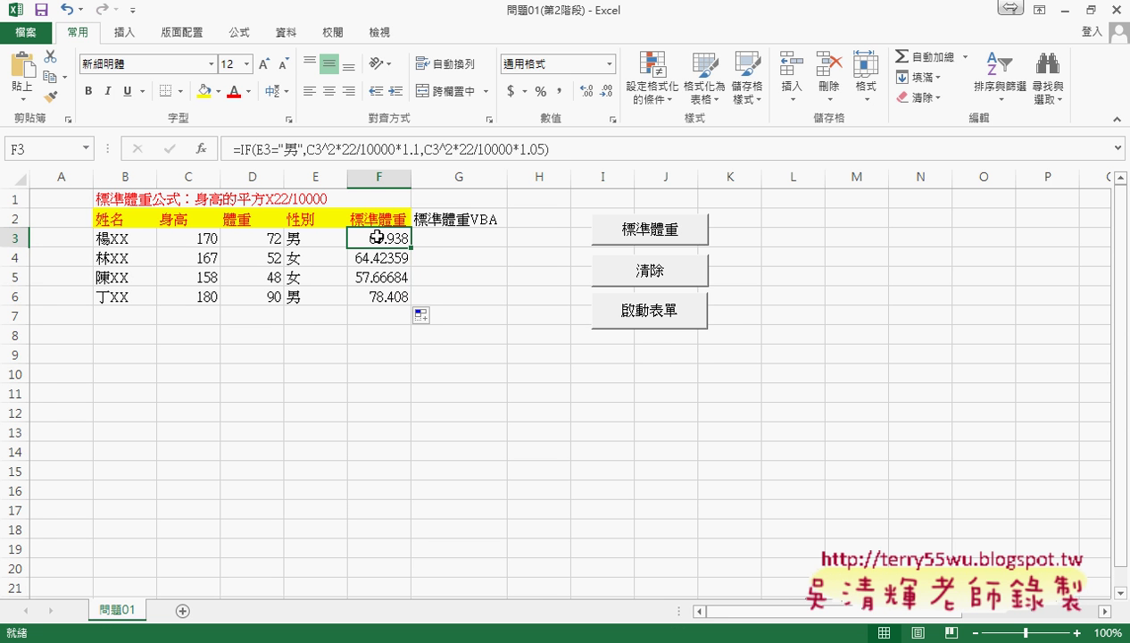
left_click(607, 92)
left_click(607, 93)
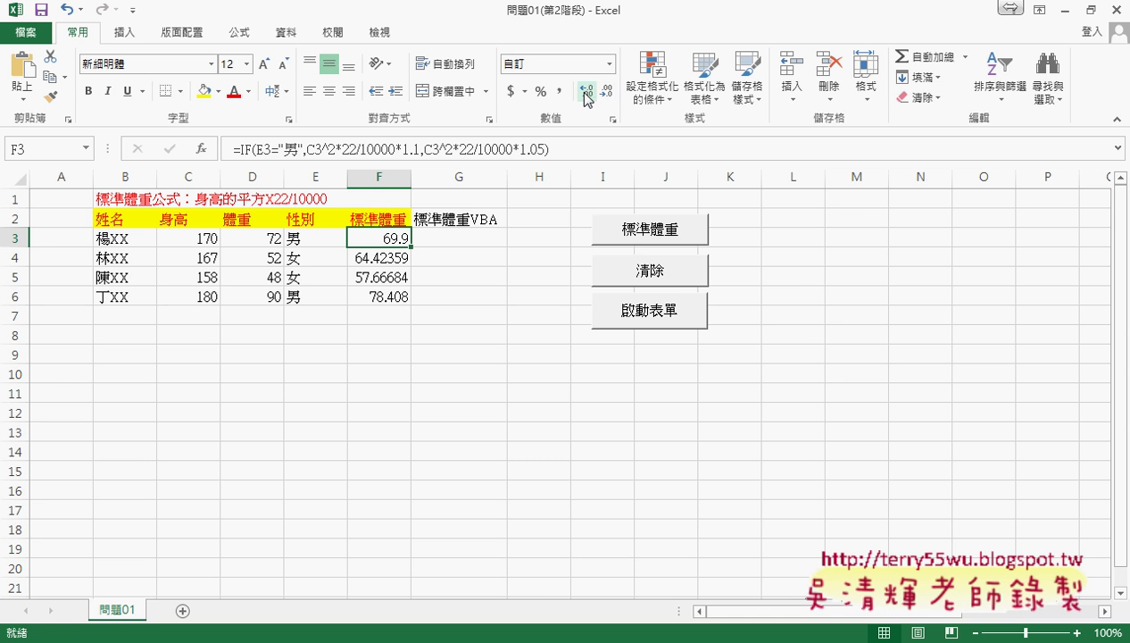
left_click(585, 91)
left_click(586, 91)
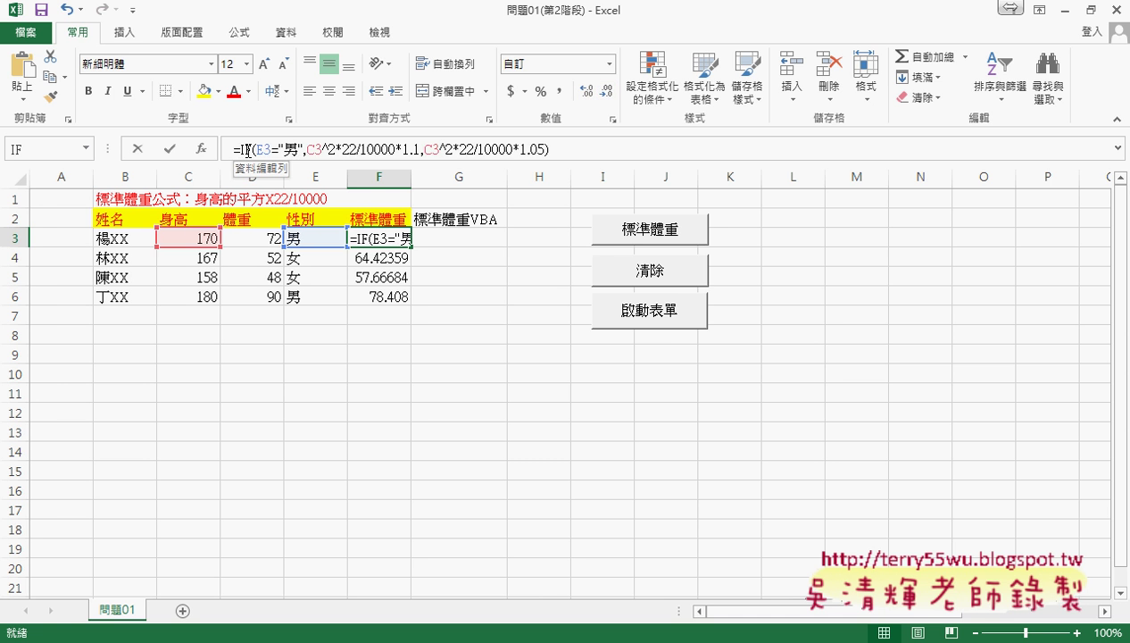
left_click_drag(236, 150, 584, 150)
right_click(514, 154)
- Cut F3's IF formula and insert the ROUND function from 數學與三角函數
left_click(545, 166)
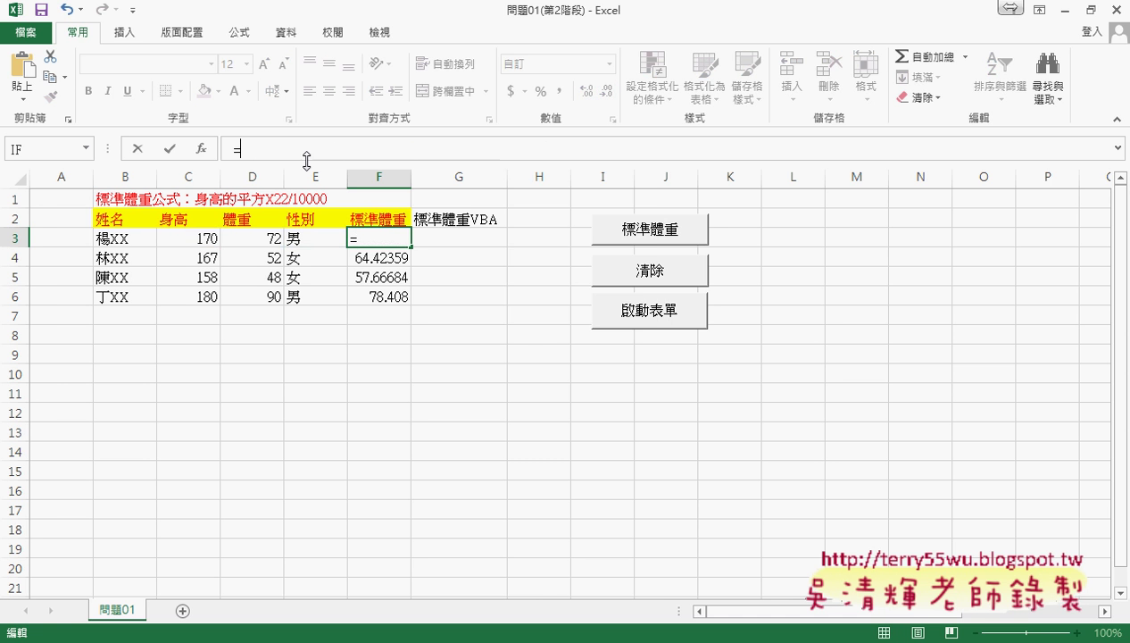
left_click(202, 148)
left_click(755, 216)
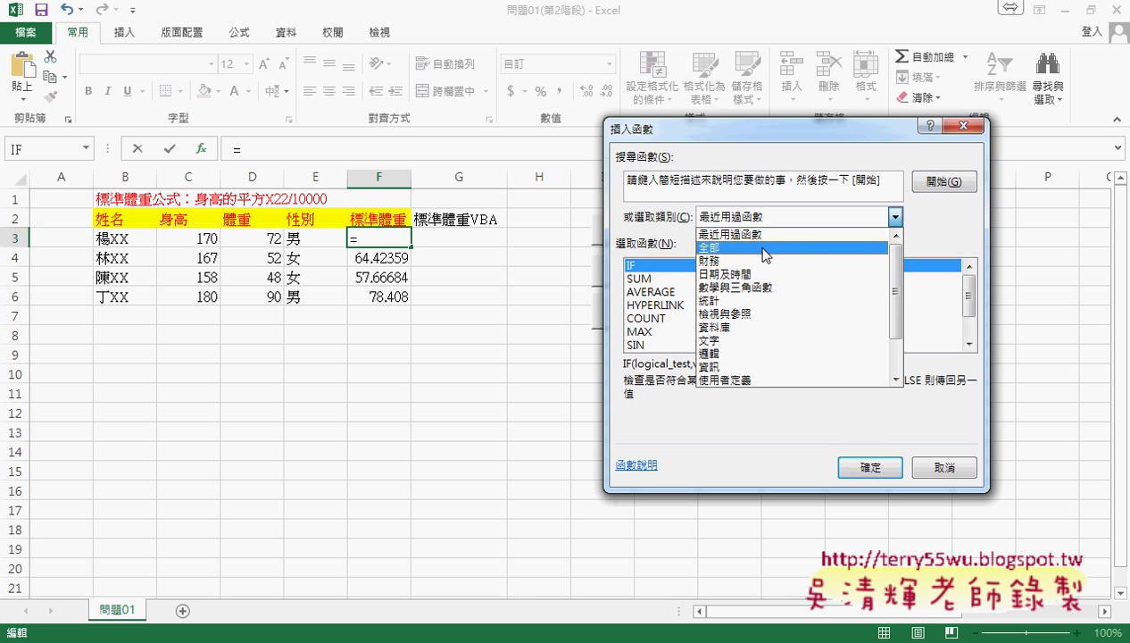
left_click(758, 292)
left_click_drag(968, 282, 971, 318)
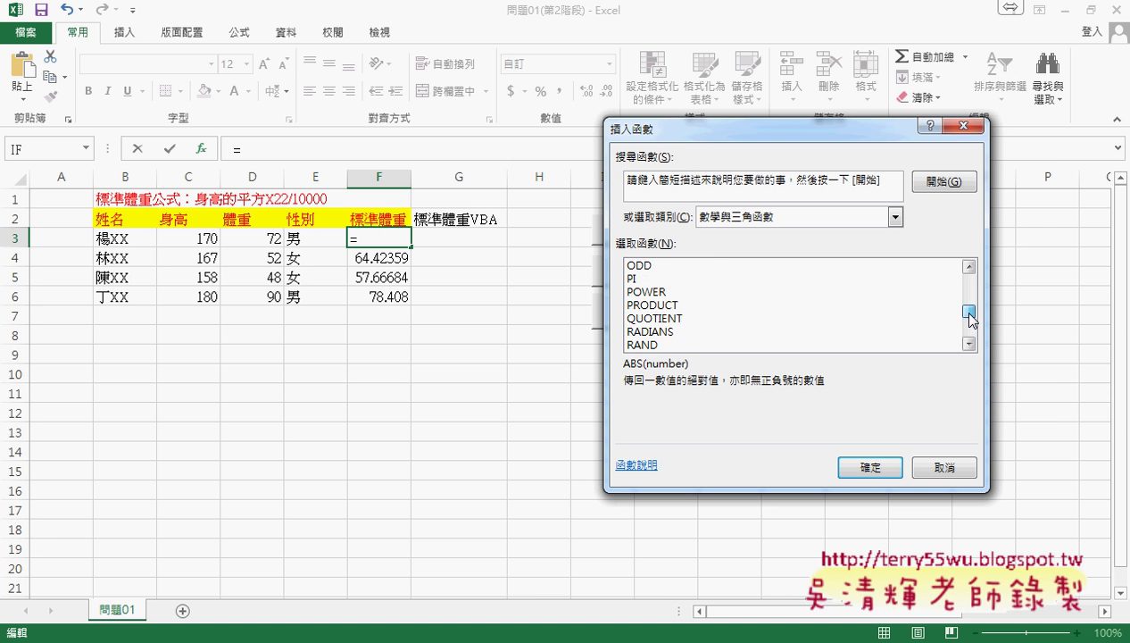
left_click(968, 342)
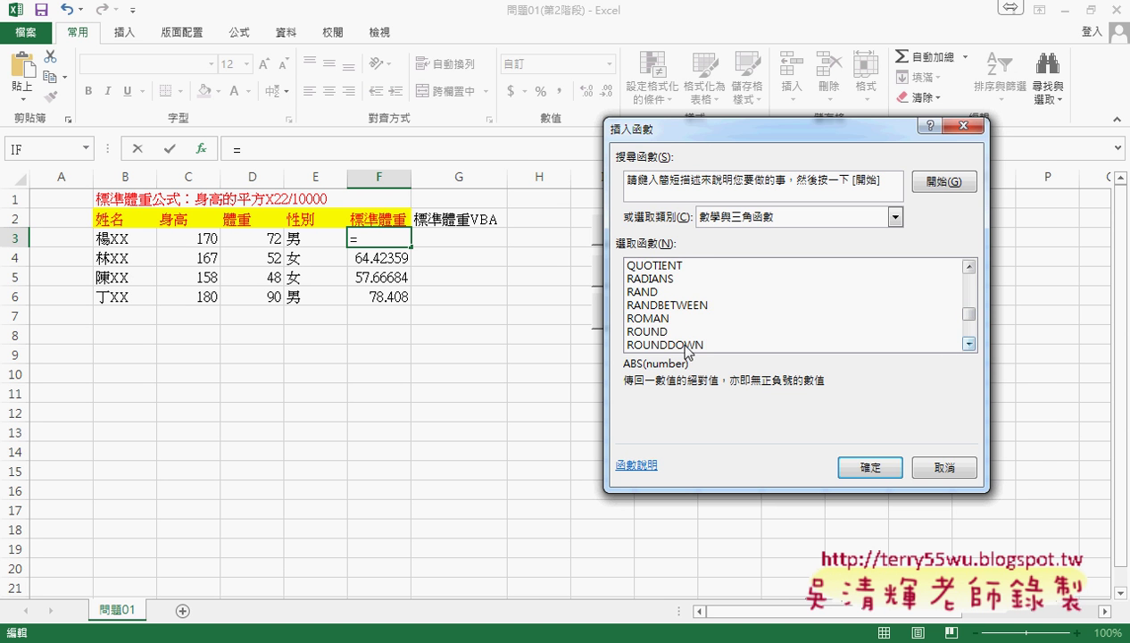
double_click(670, 332)
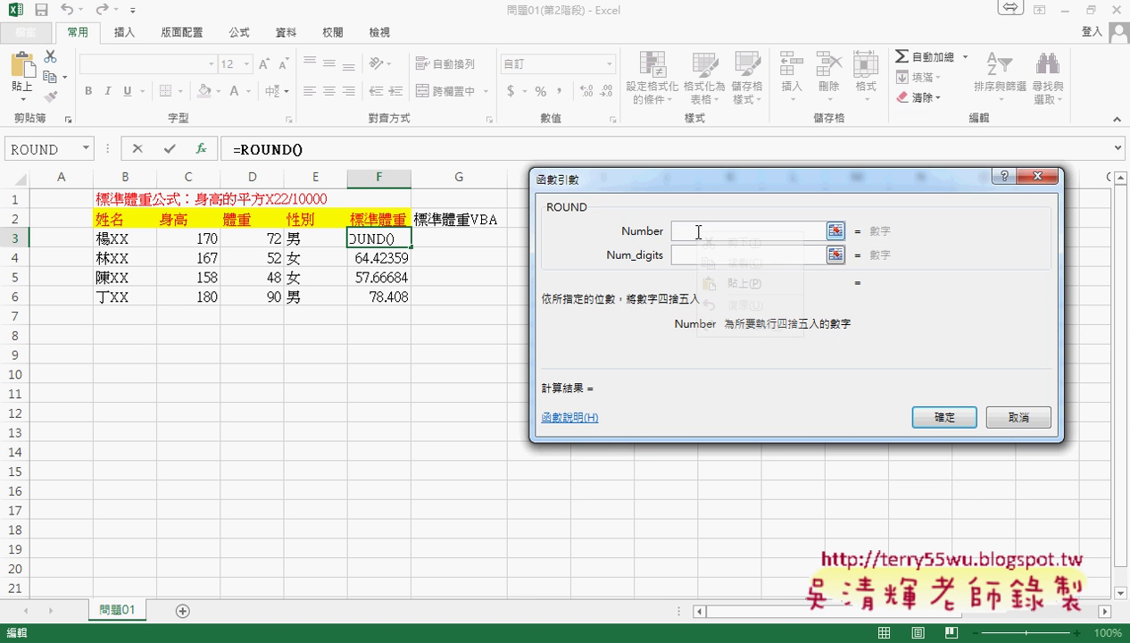
- Wrap the IF formula in ROUND with 1 digit and fill down, giving 69.9, 64.4, 57.7, 78.4
right_click(696, 231)
left_click(731, 290)
left_click(717, 256)
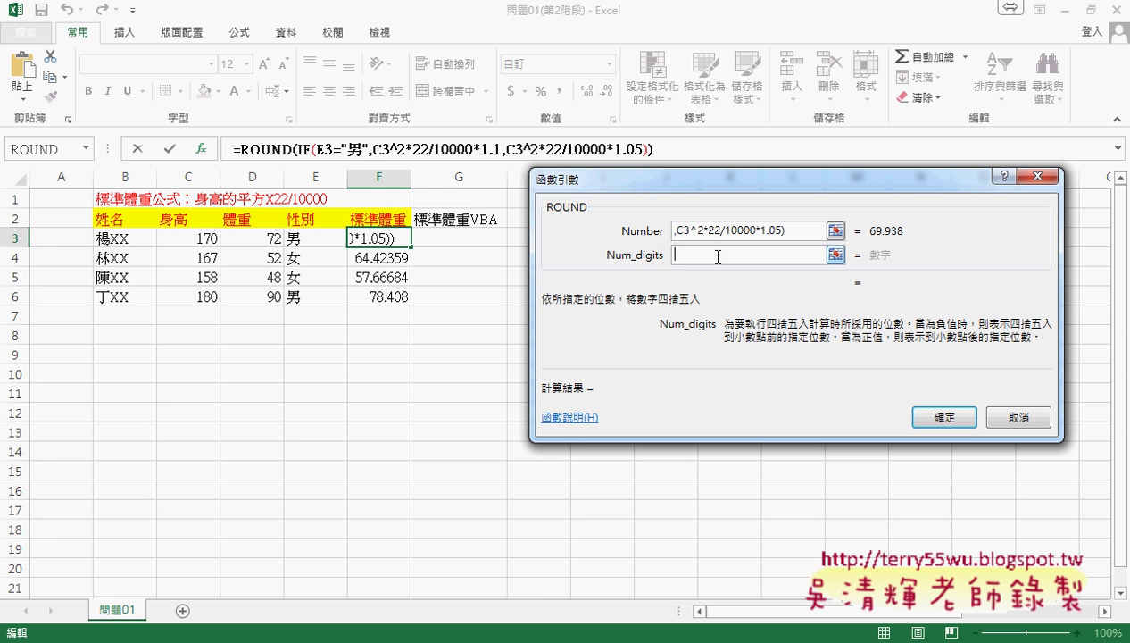
type("1")
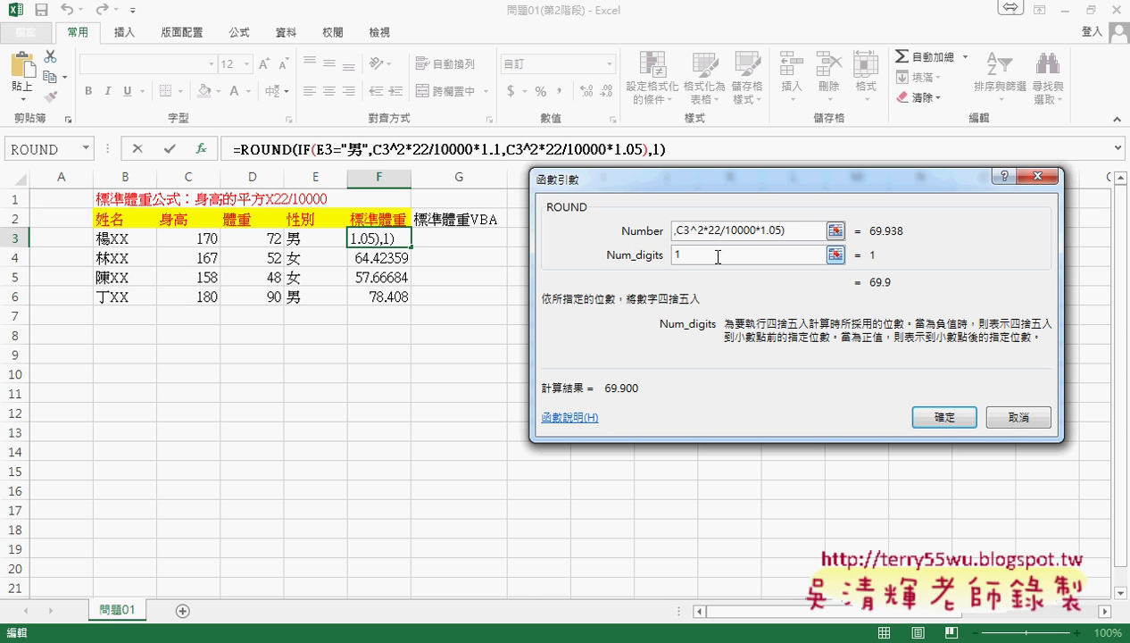
left_click(943, 416)
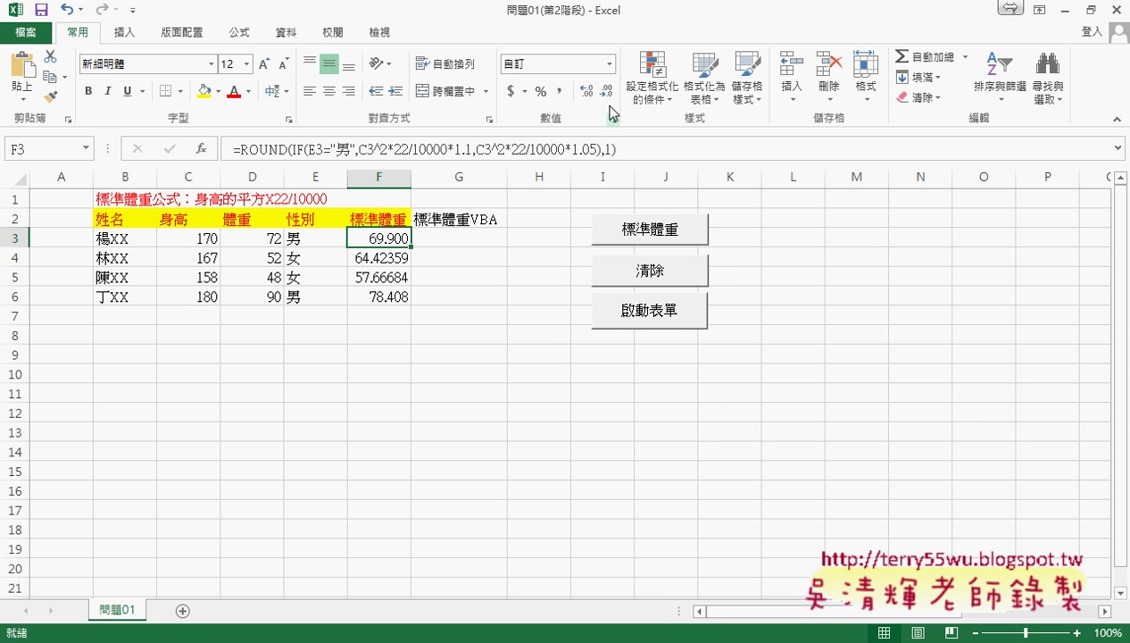
left_click(609, 93)
left_click(608, 92)
left_click_drag(412, 247, 414, 301)
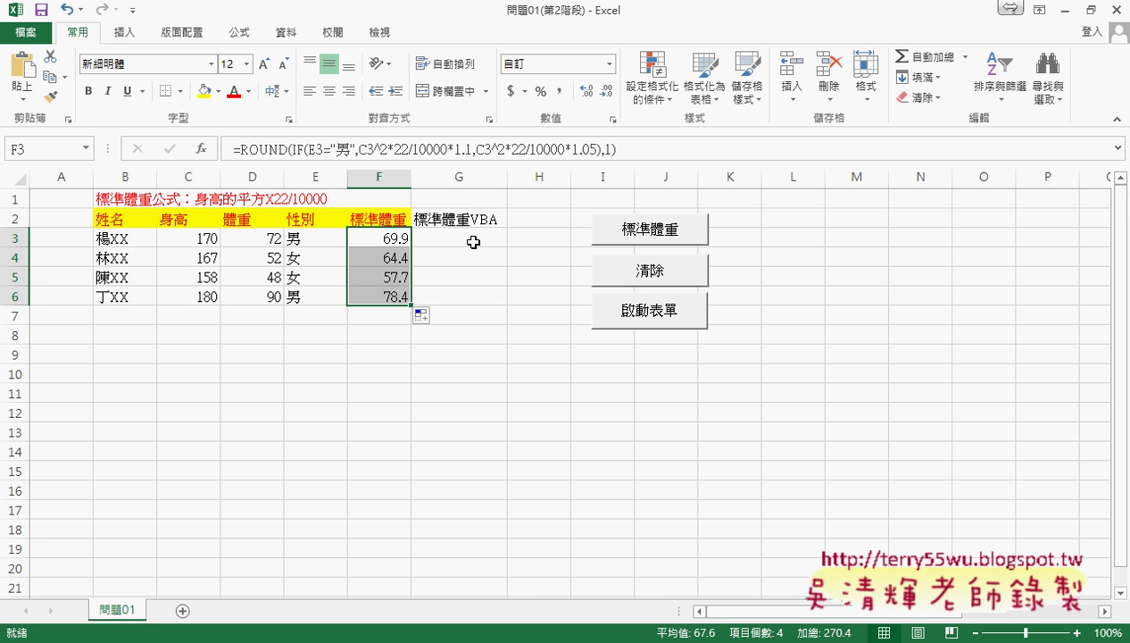
left_click(473, 242)
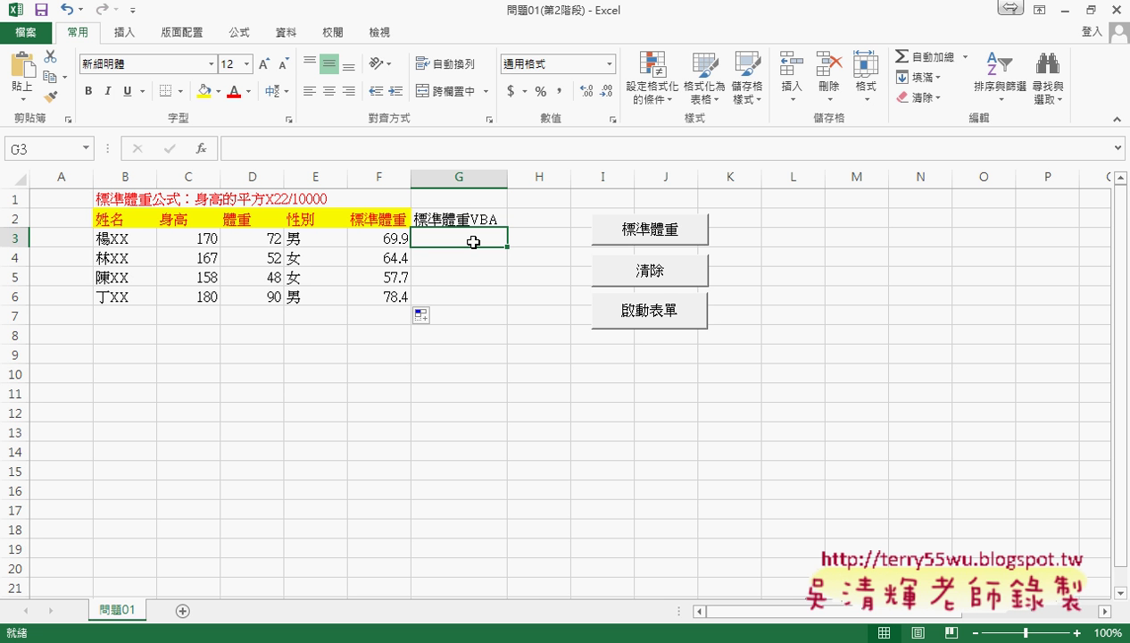
left_click(389, 240)
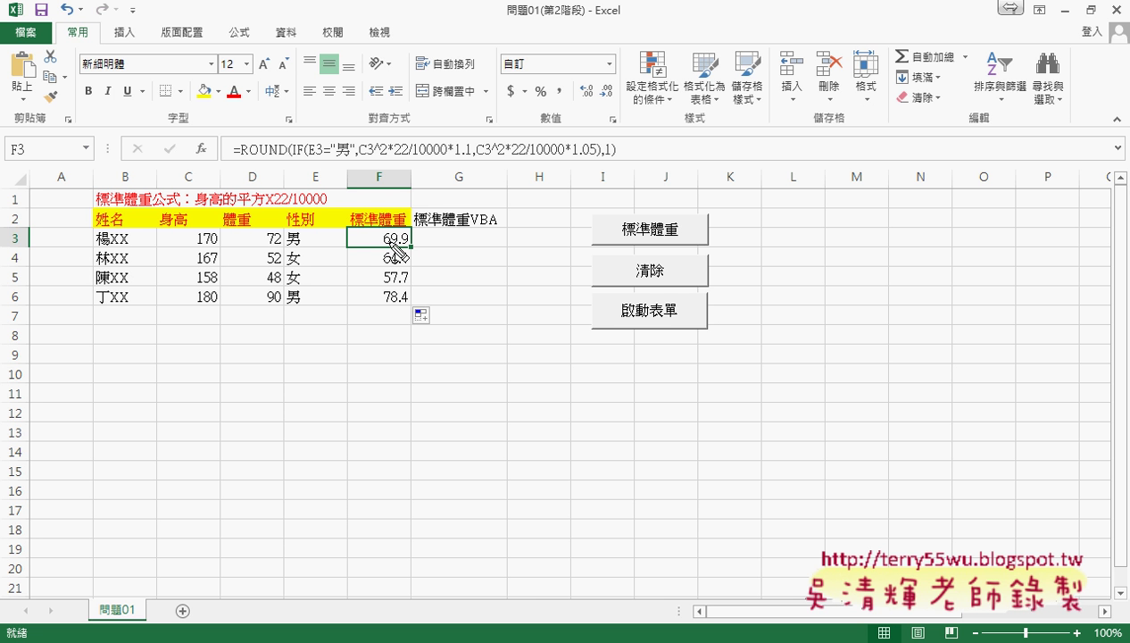
left_click_drag(233, 160, 618, 158)
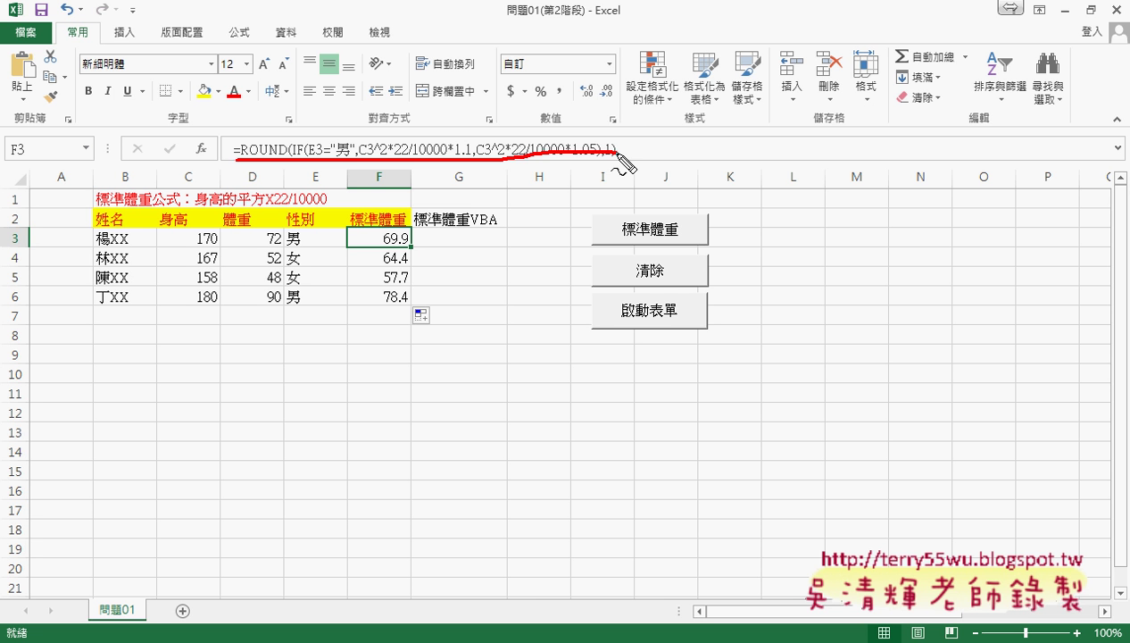
key("Escape")
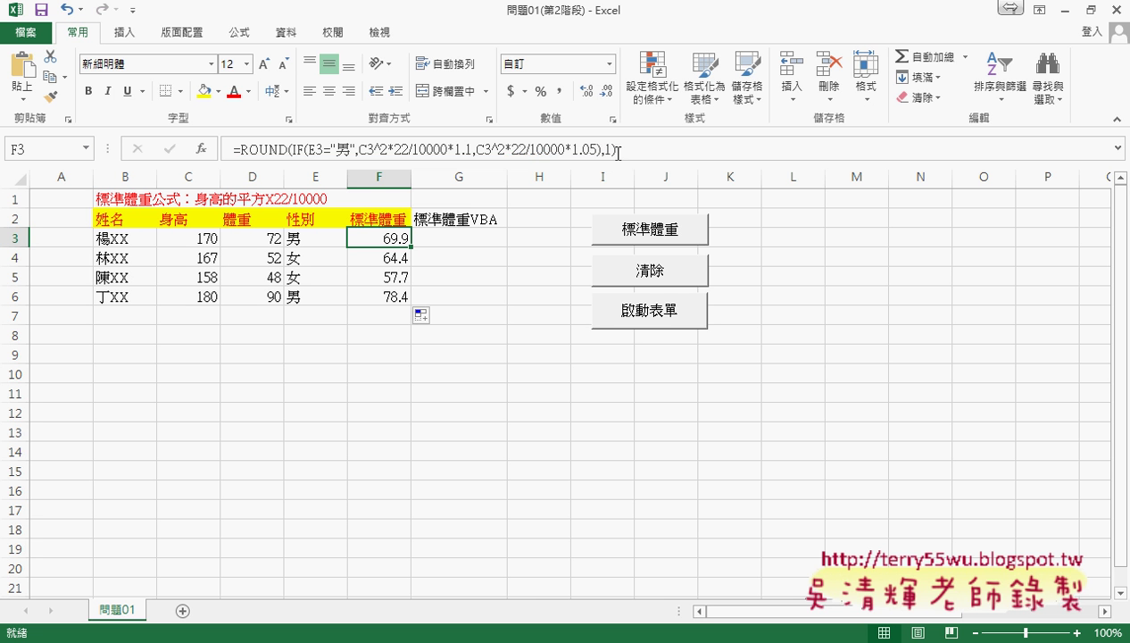
left_click(457, 242)
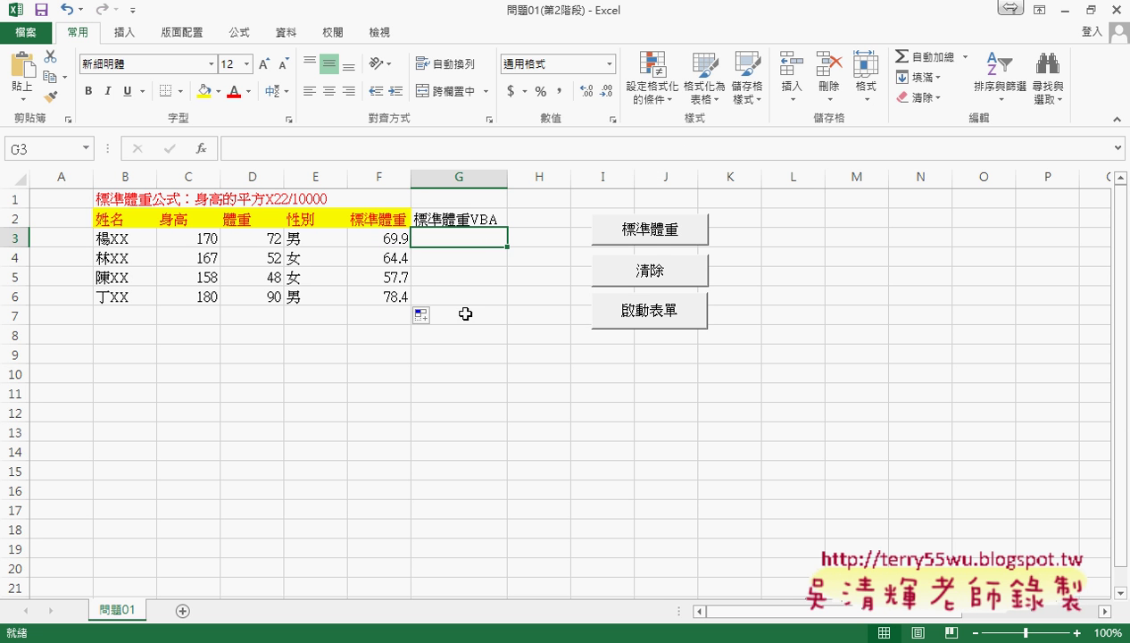
- Run, clear and rerun the 標準體重 macro so G3:G6 show 69.9, 64.4, 57.7, 78.4, then check C3 and G3
left_click(652, 232)
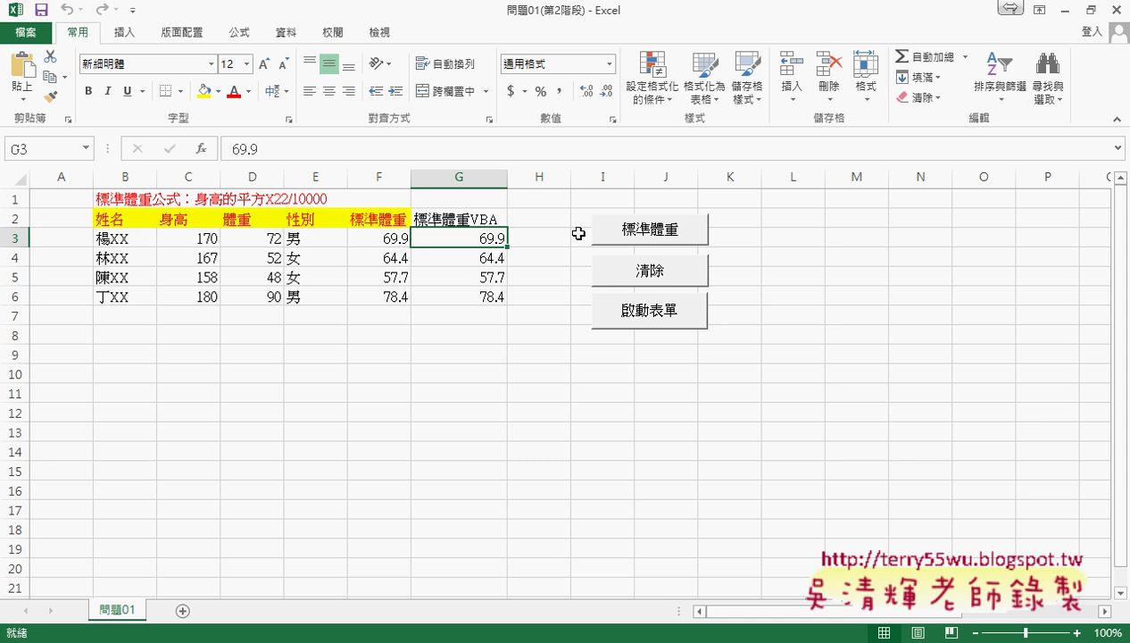
left_click(657, 280)
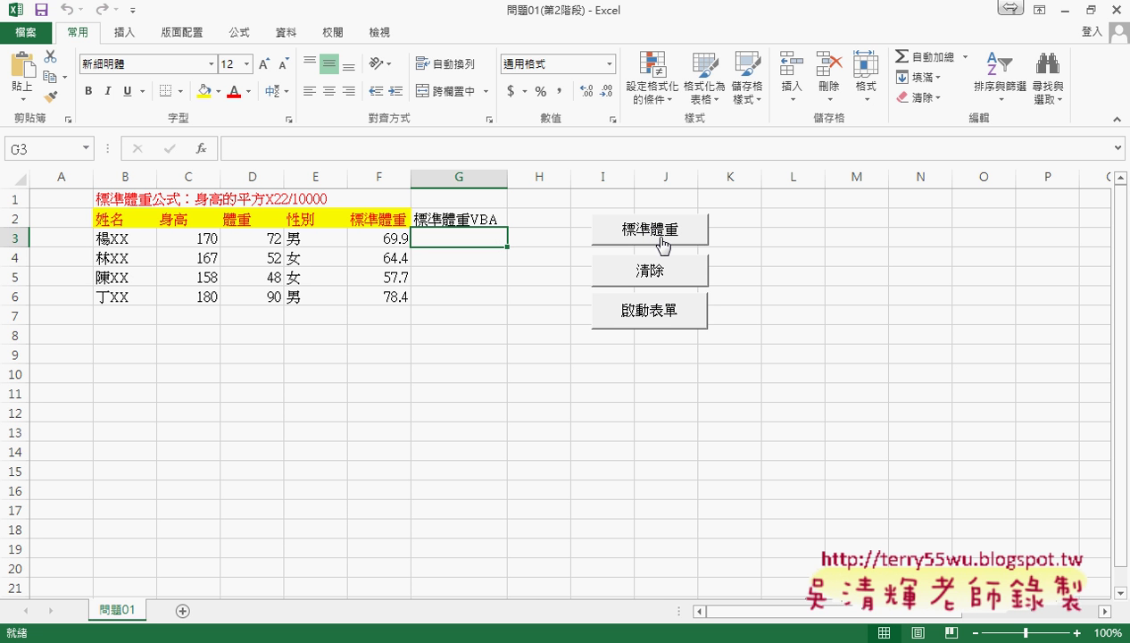
left_click(661, 237)
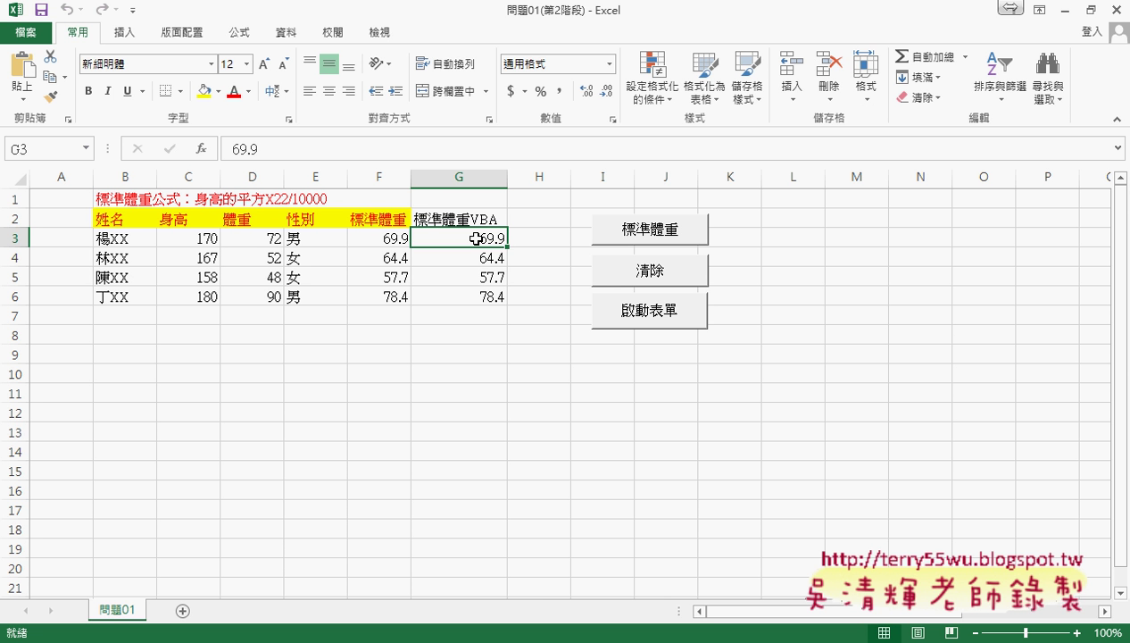
left_click(189, 238)
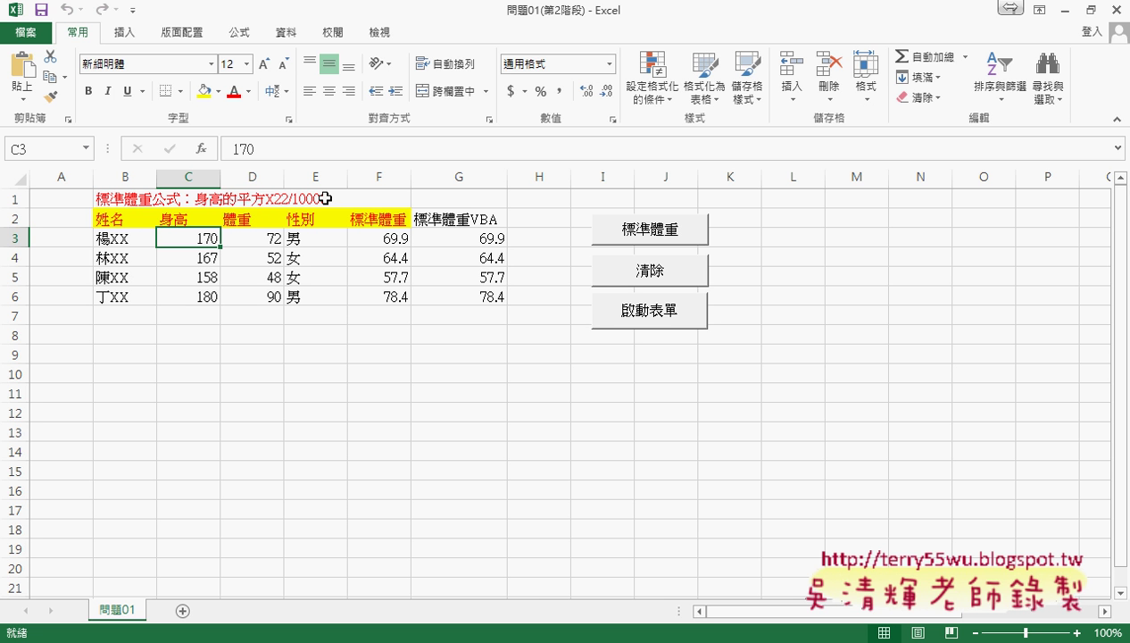
left_click(485, 241)
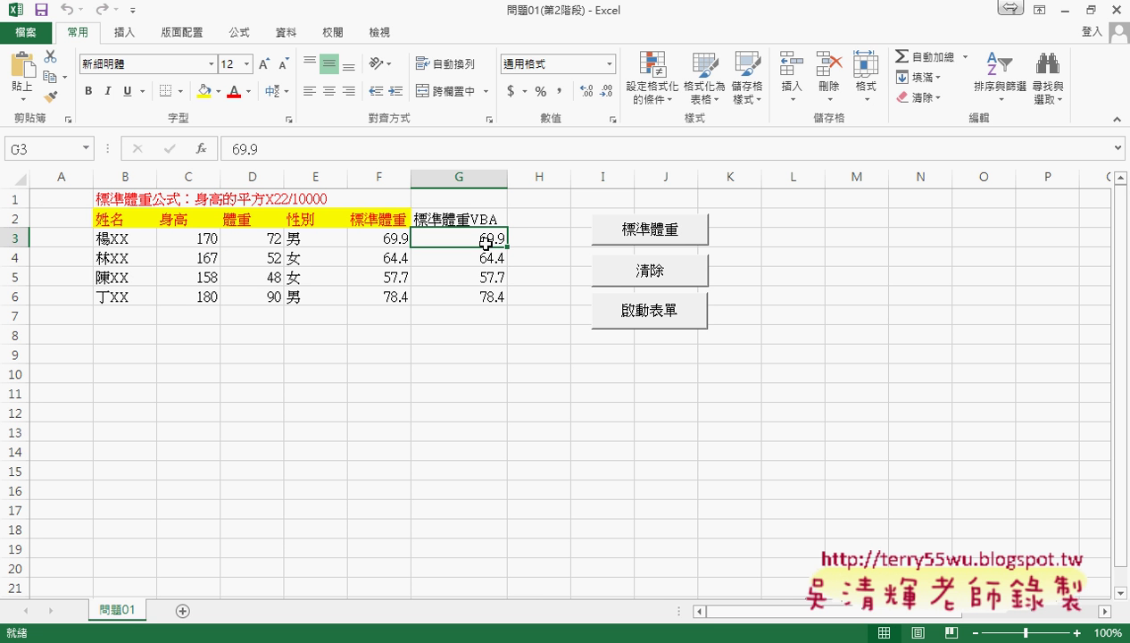
- Open the 標準體重 button's macro code and resize the VBA editor beside the worksheet
right_click(648, 230)
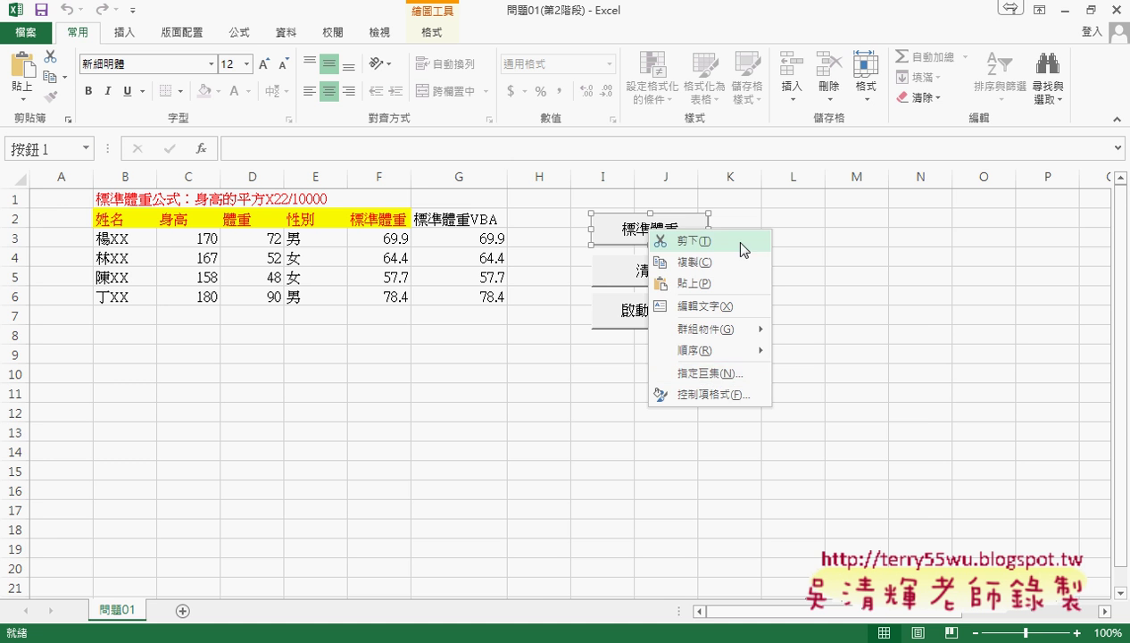
left_click(714, 373)
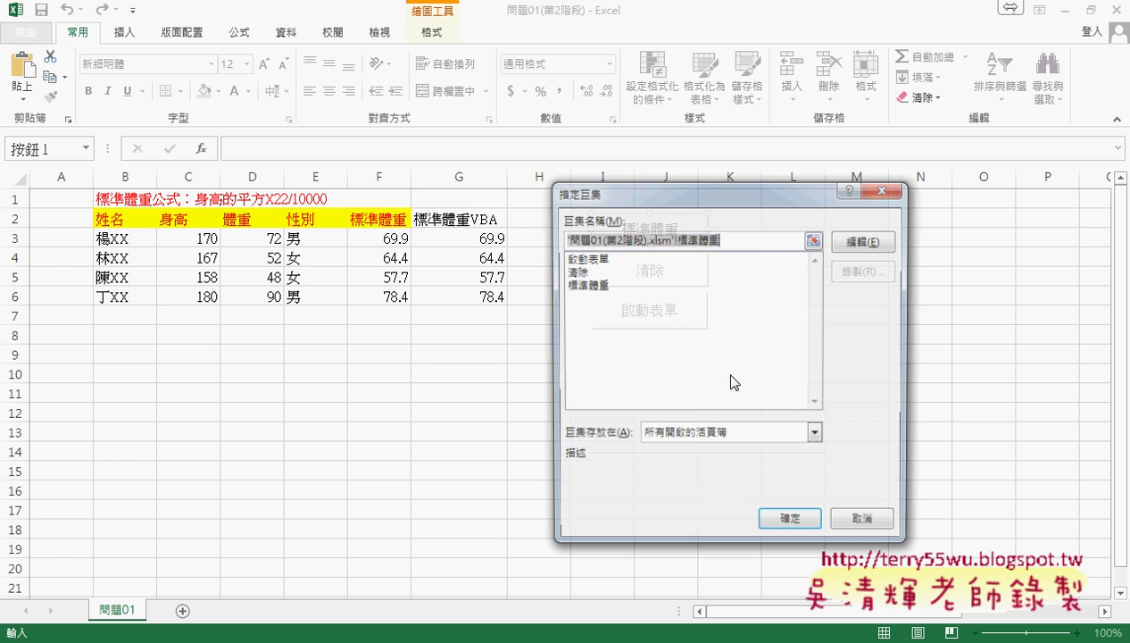
left_click(864, 243)
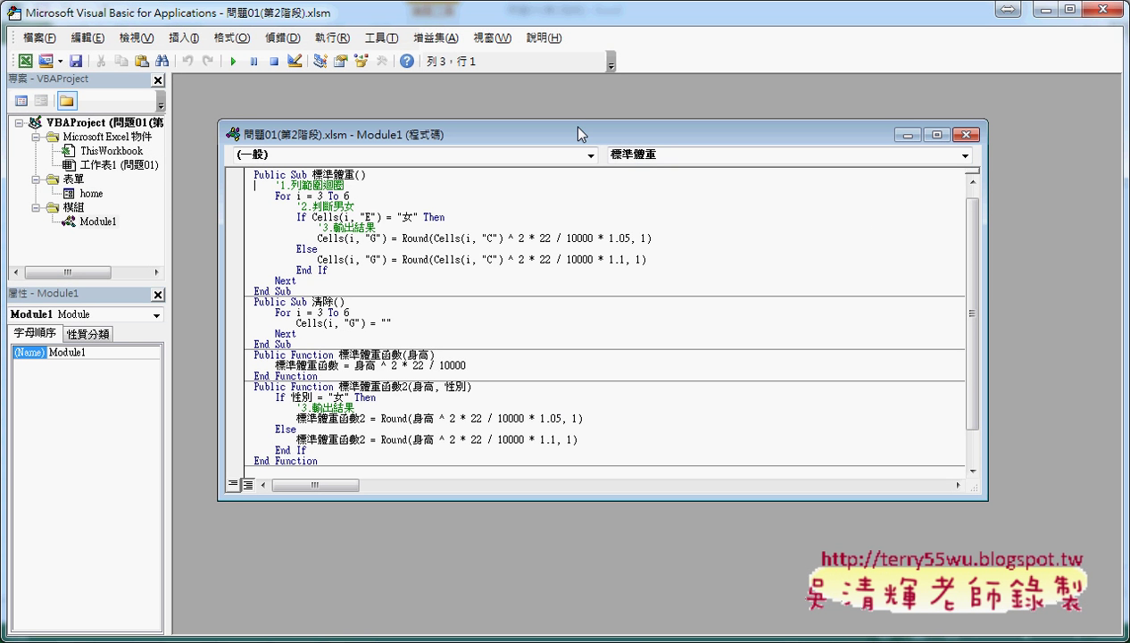
double_click(576, 131)
left_click(1068, 10)
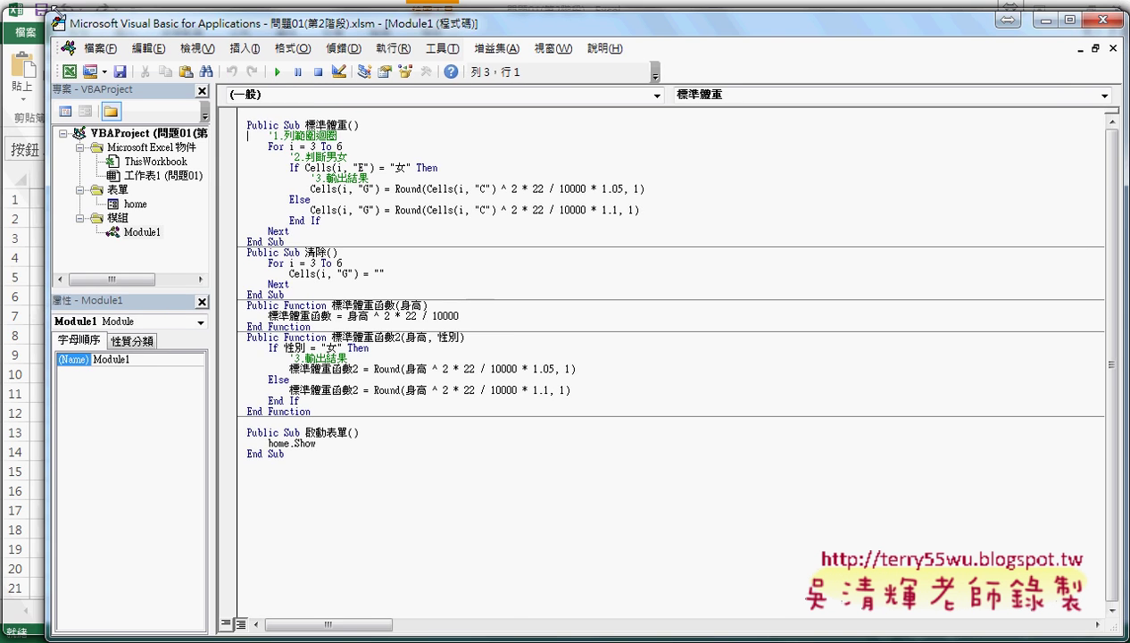
left_click_drag(35, 7, 366, 19)
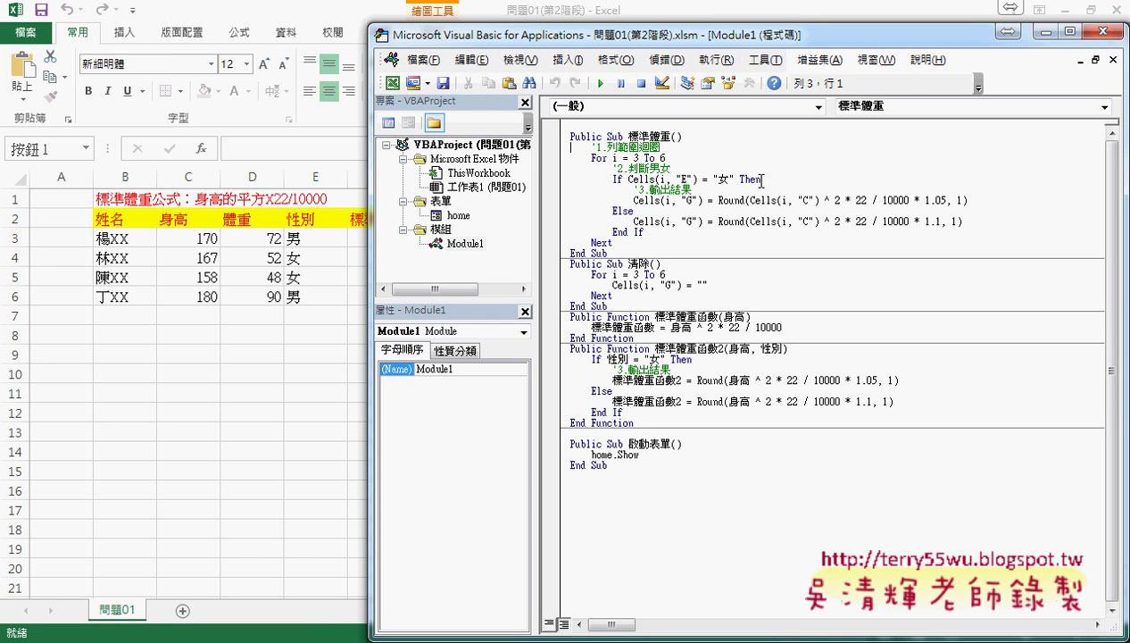
- Set the VBA editor's code font size to 12 under Options > Editor Format
left_click(763, 61)
left_click(797, 145)
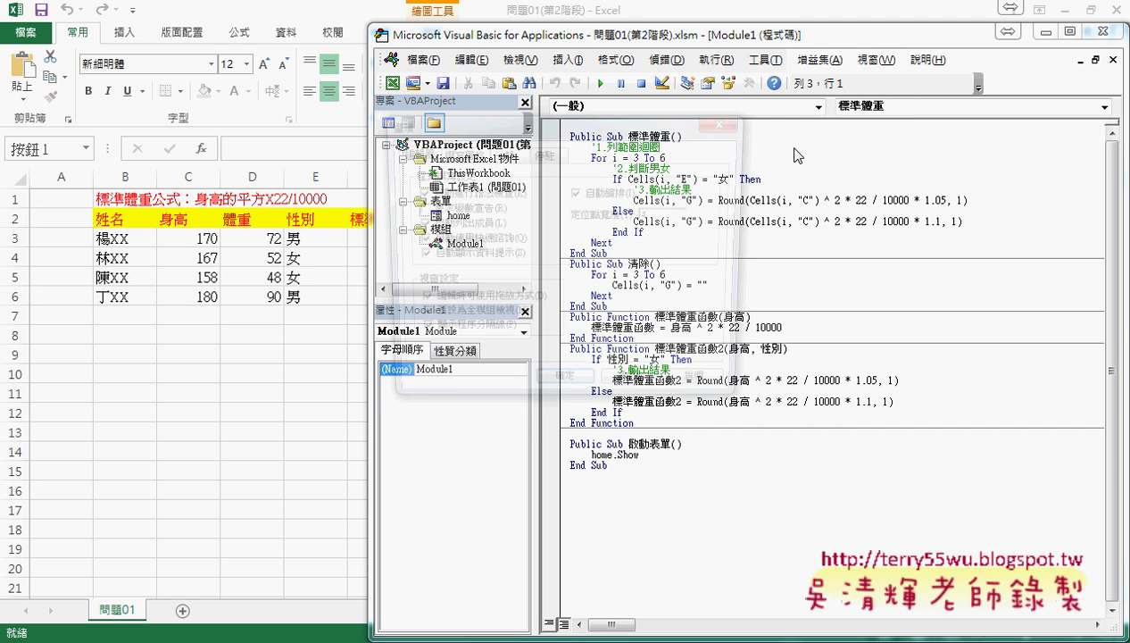
left_click(455, 154)
left_click(643, 232)
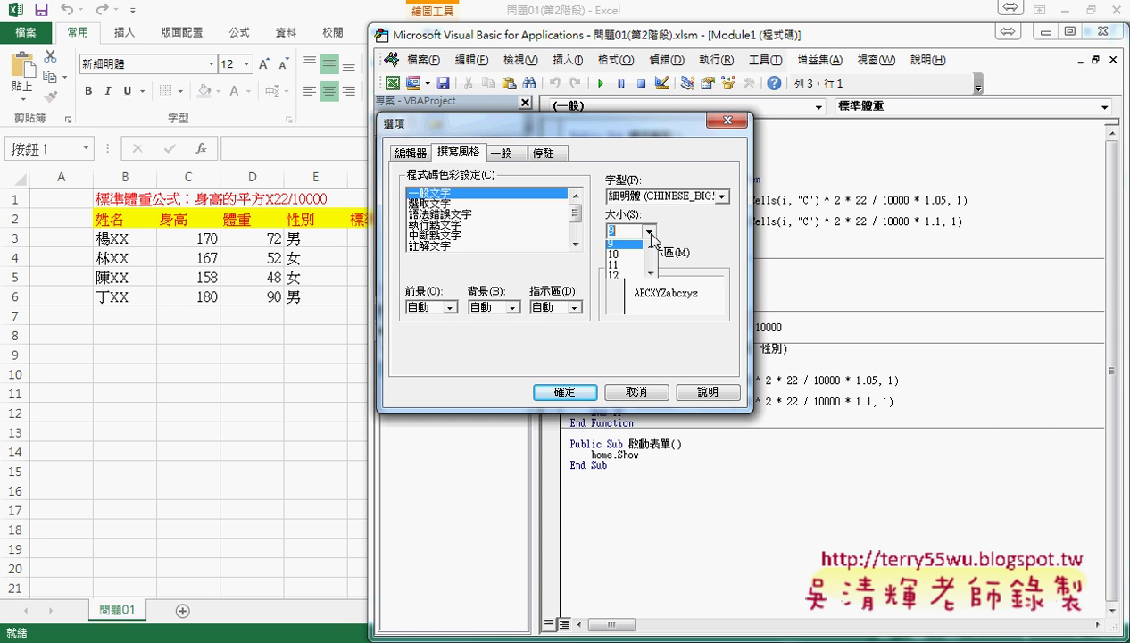
left_click(625, 282)
left_click(564, 393)
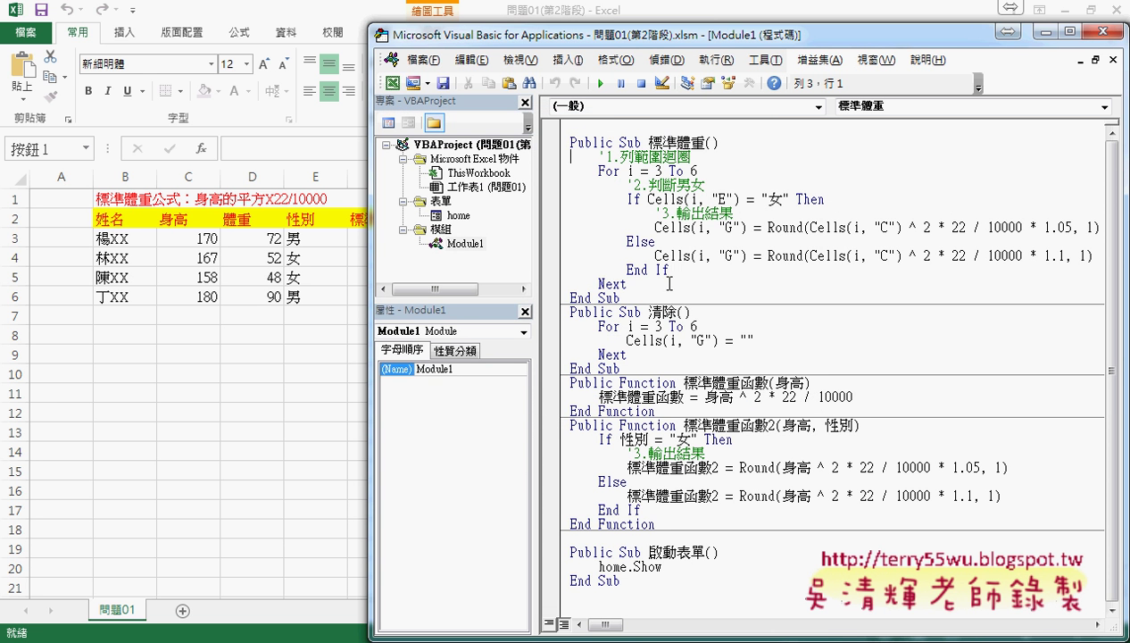
- Delete the gender-check If, the Else branch and End If, and outdent the Cells line
left_click(842, 201)
left_click_drag(841, 200, 542, 198)
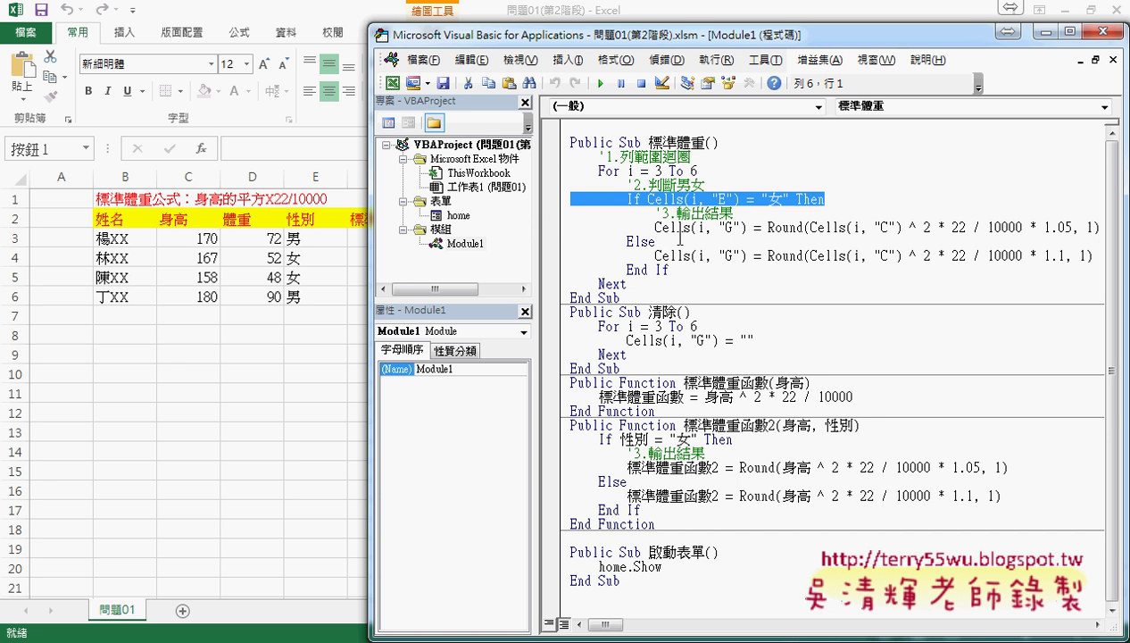
key("Delete")
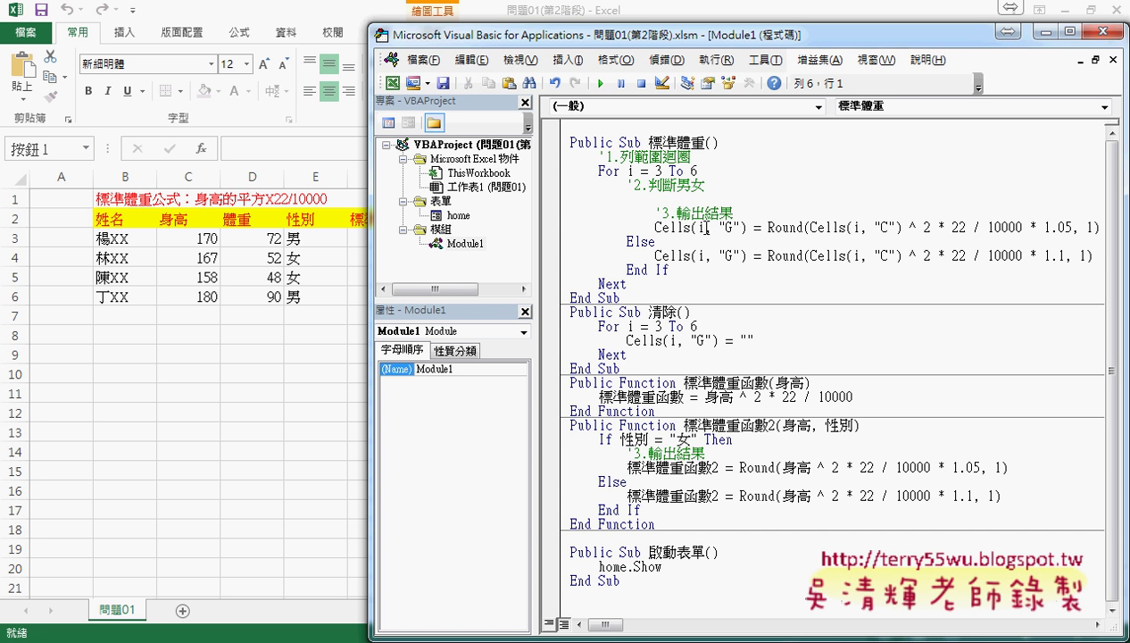
key("Delete")
left_click_drag(680, 227, 526, 225)
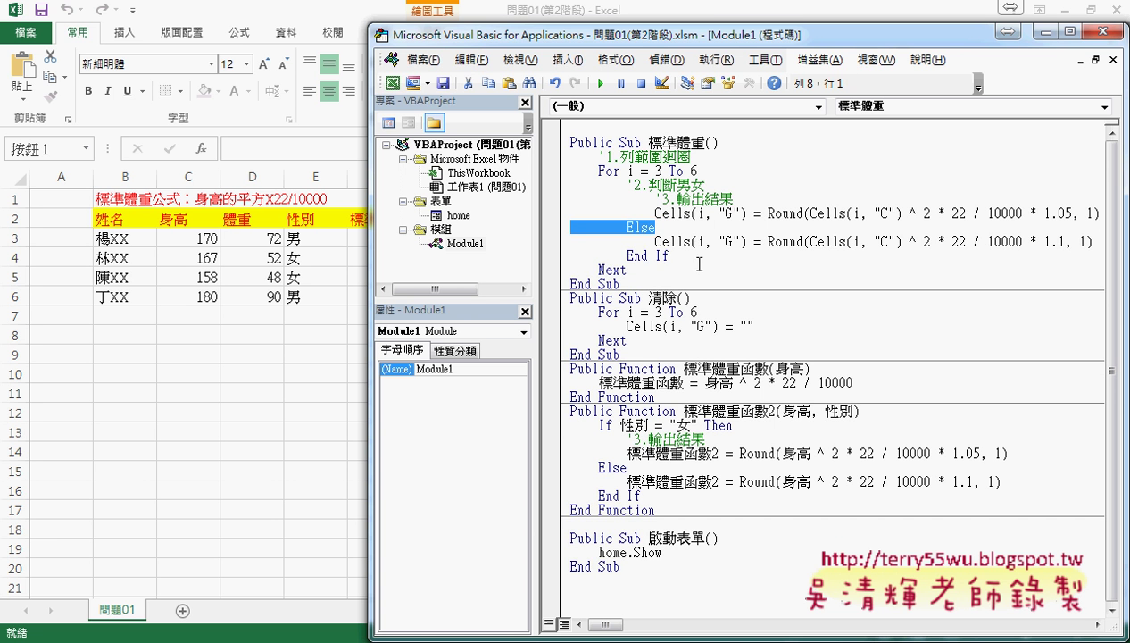
left_click_drag(680, 255, 553, 227)
key("Delete")
key("Delete")
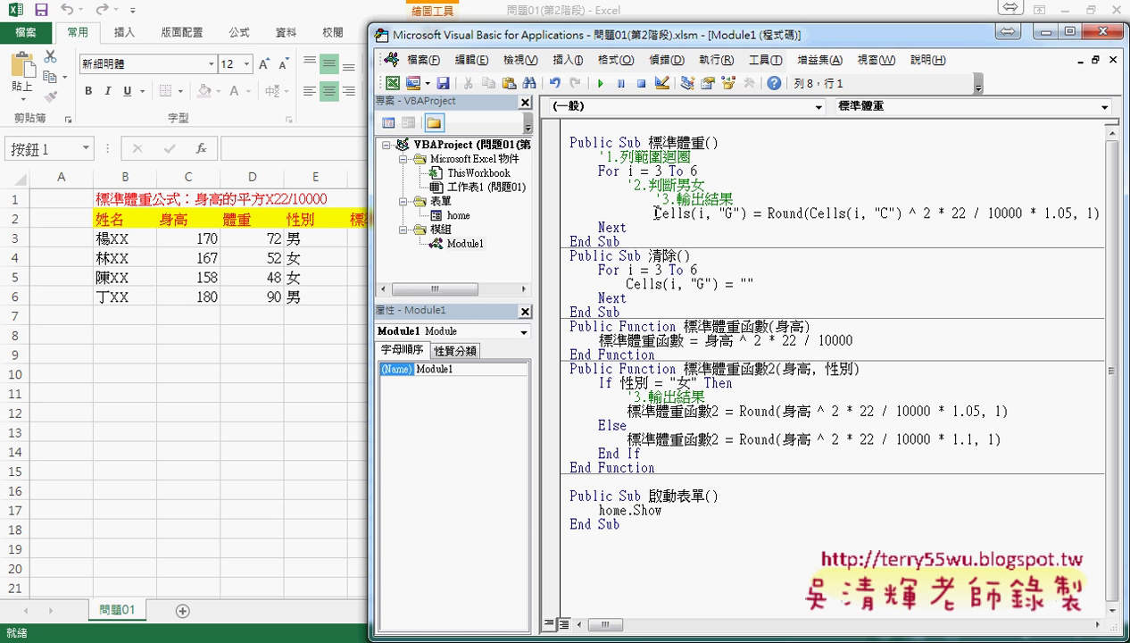
left_click(654, 214)
key("shift+Tab")
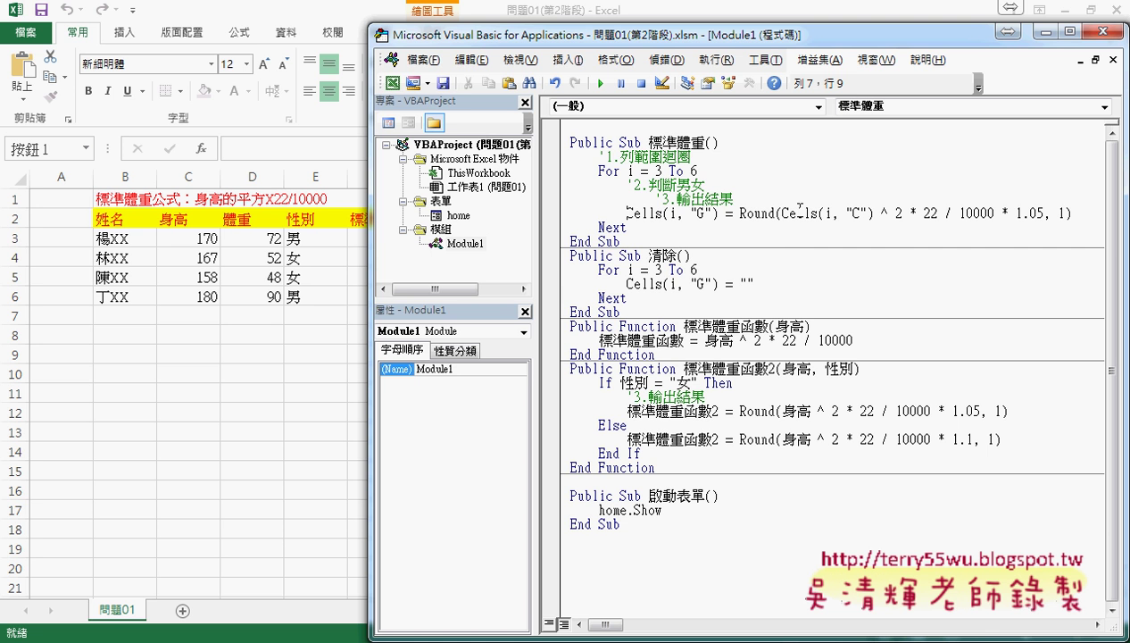
- Remove the * 1.05 factor and rerun 標準體重, updating G3:G6 to 63.6, 61.4, 54.9, 71.3
left_click_drag(718, 212, 633, 213)
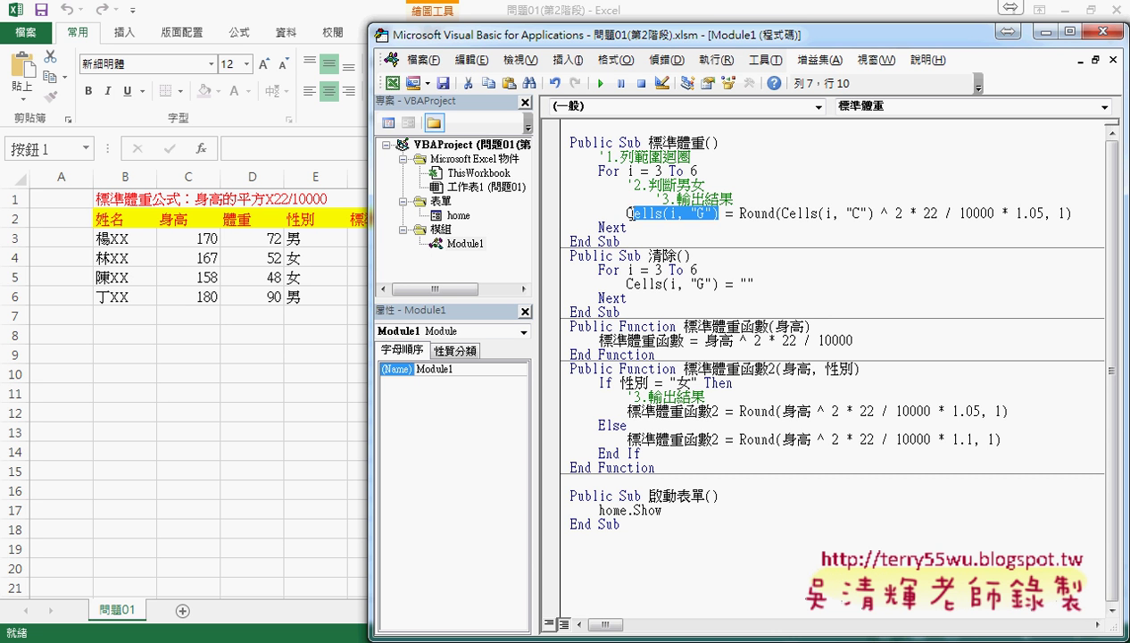
left_click_drag(782, 212, 1044, 212)
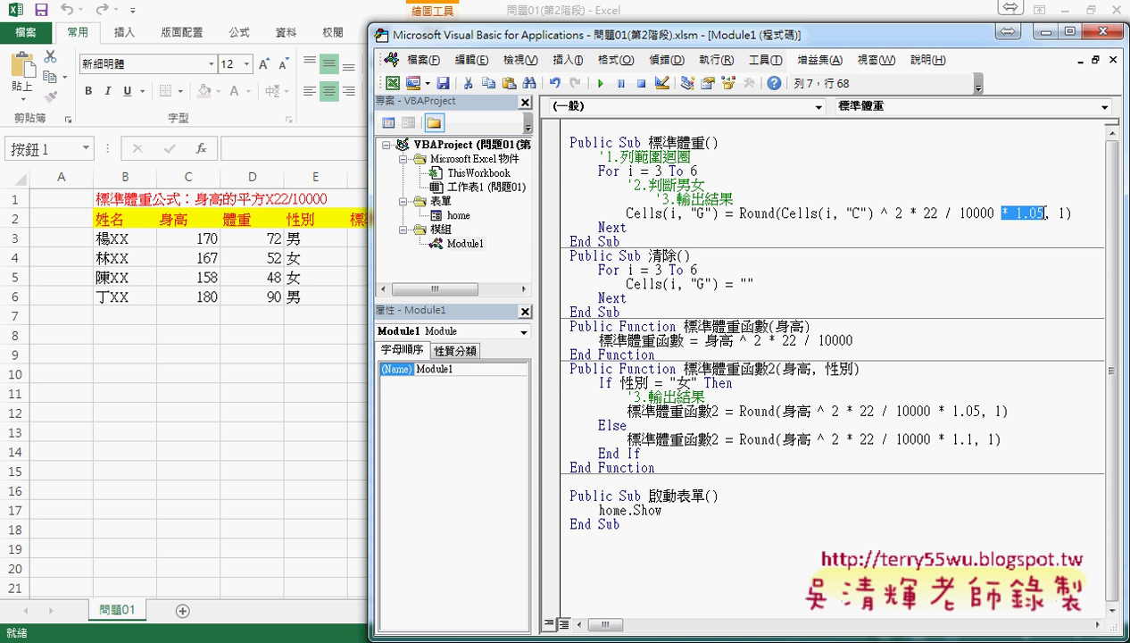
key("Delete")
key("Down")
key("Down")
key("Down")
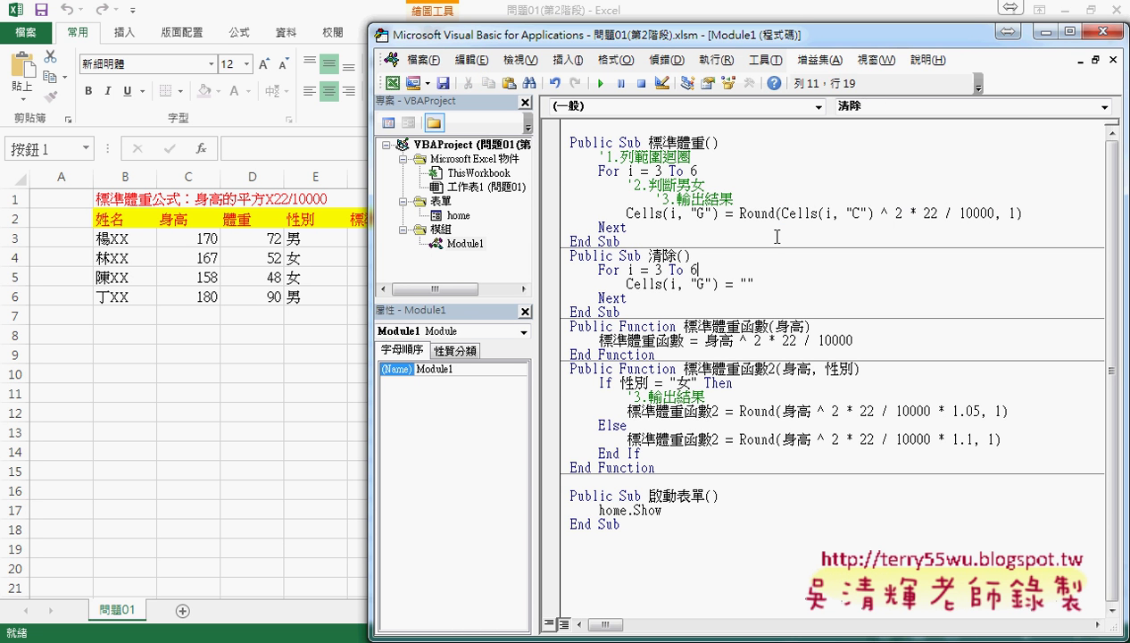
left_click_drag(739, 213, 779, 213)
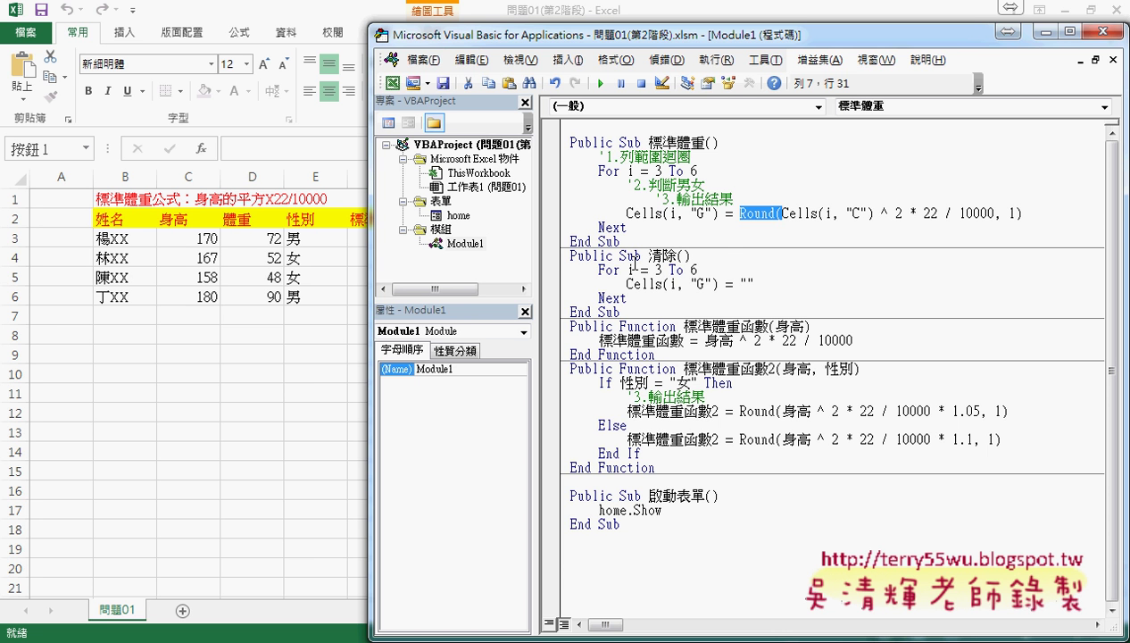
left_click_drag(498, 40, 570, 27)
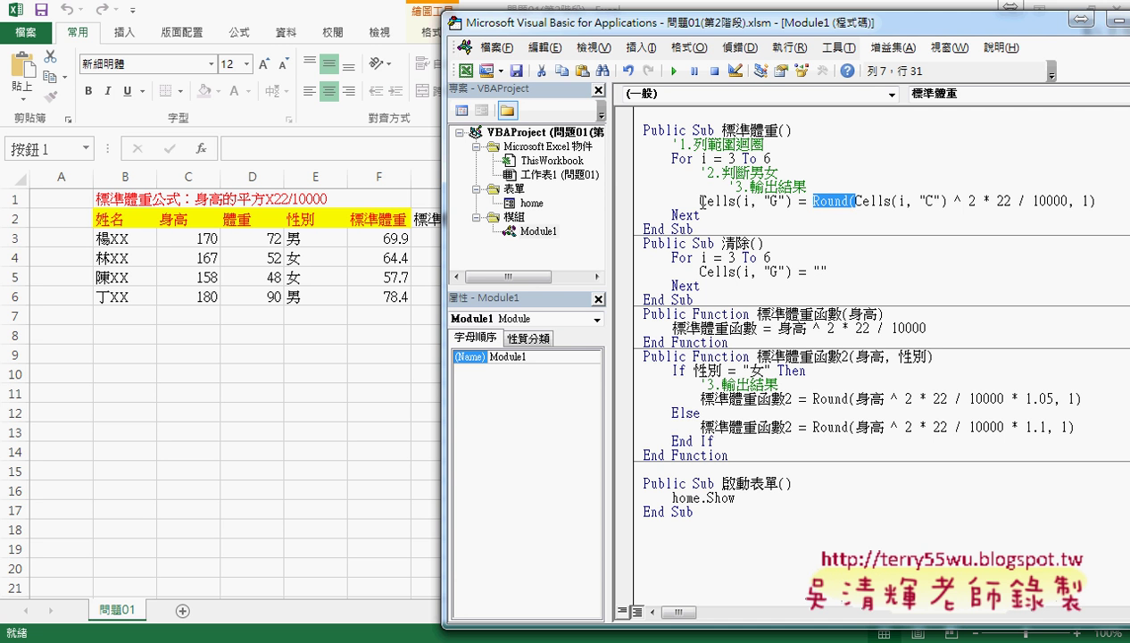
left_click(859, 200)
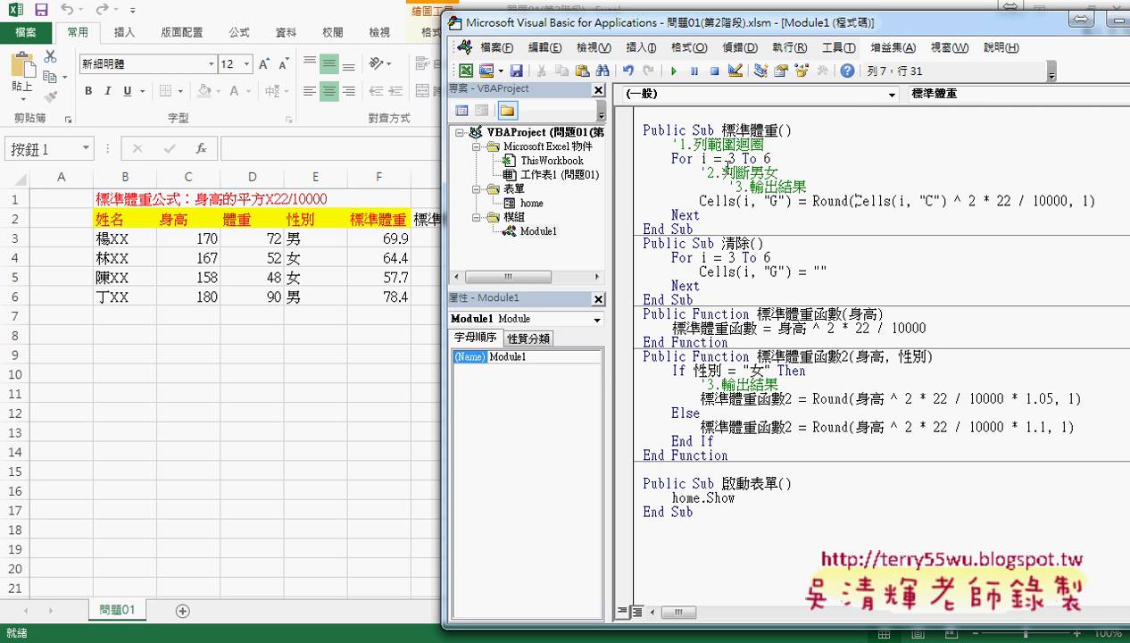
left_click_drag(855, 201, 944, 200)
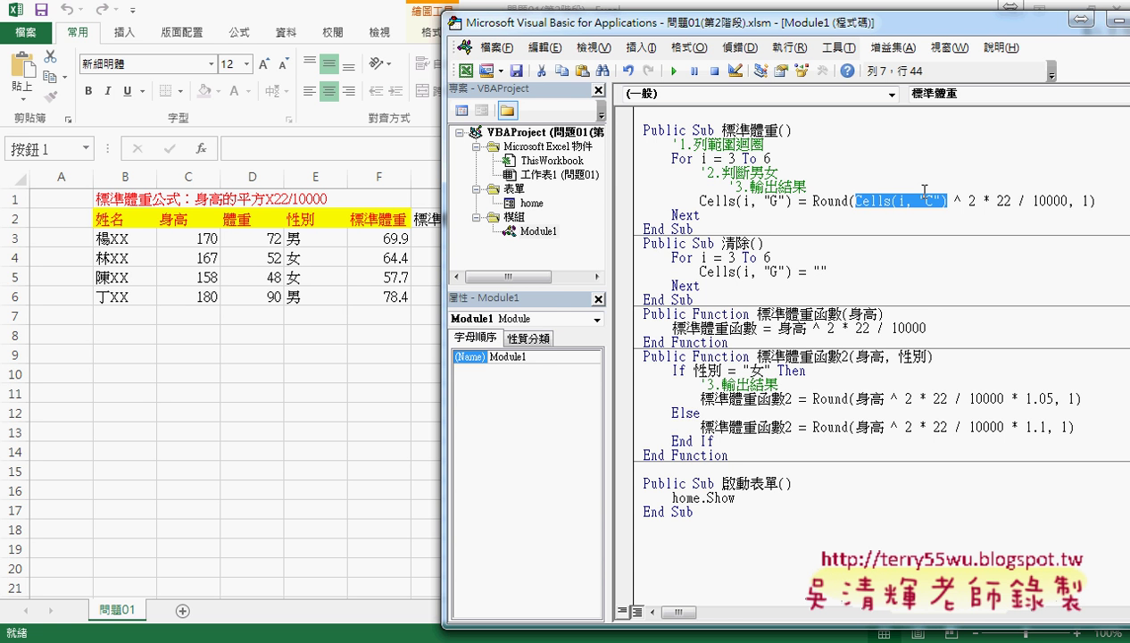
left_click_drag(864, 24, 932, 26)
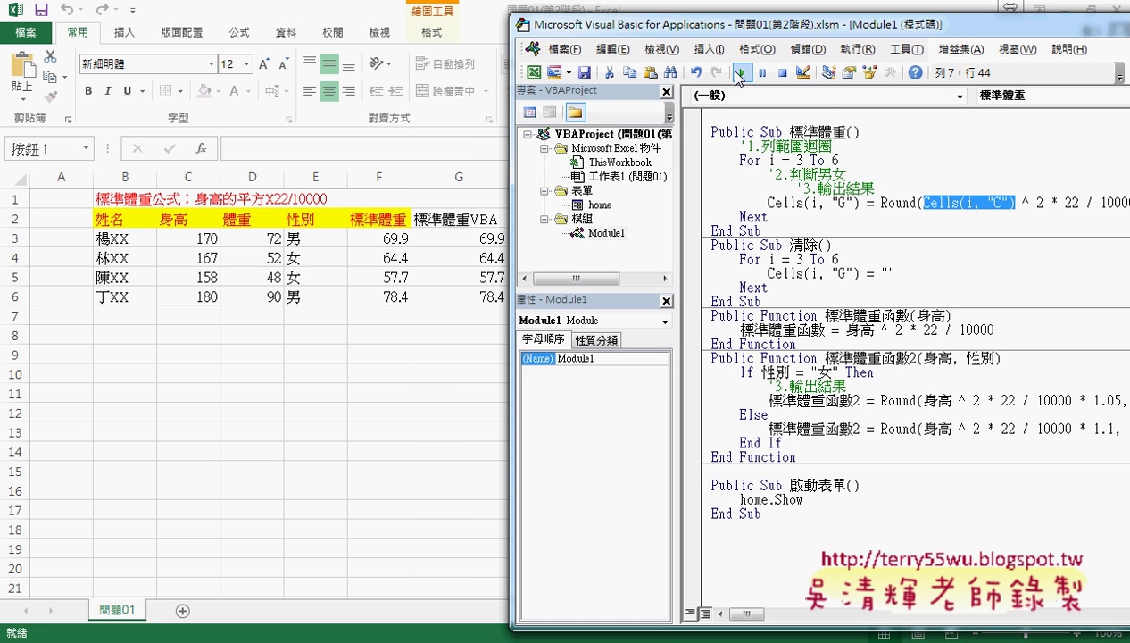
left_click(742, 72)
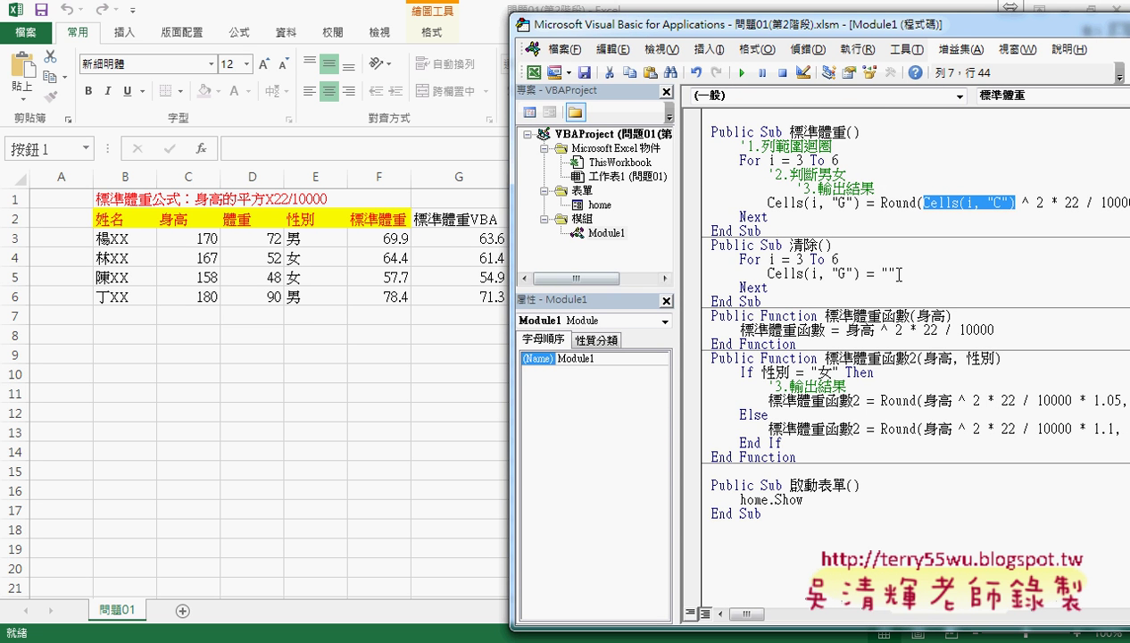
- Add the line If Cells(i,"E")="女" Then below the 2.判斷男女 comment
left_click_drag(823, 25, 555, 27)
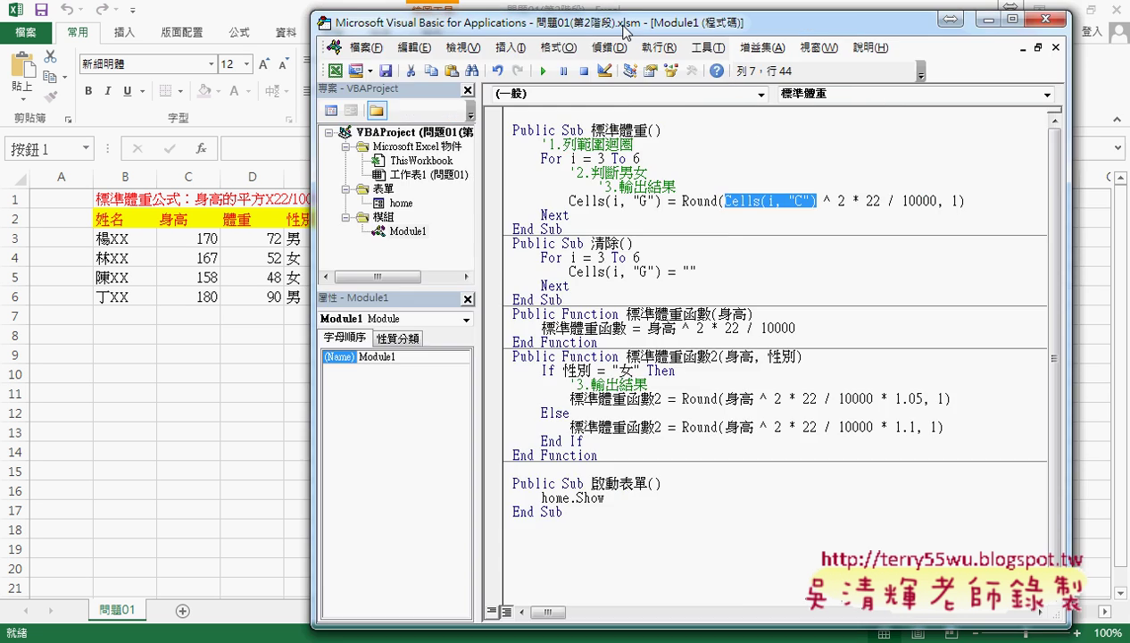
left_click(620, 183)
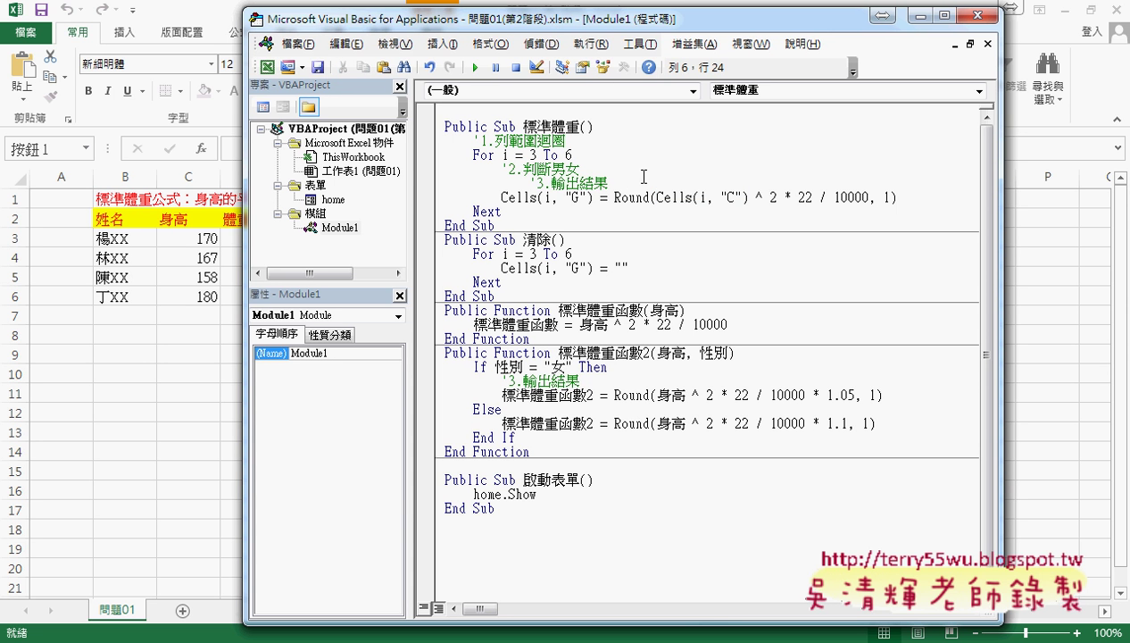
left_click(643, 175)
key("Return")
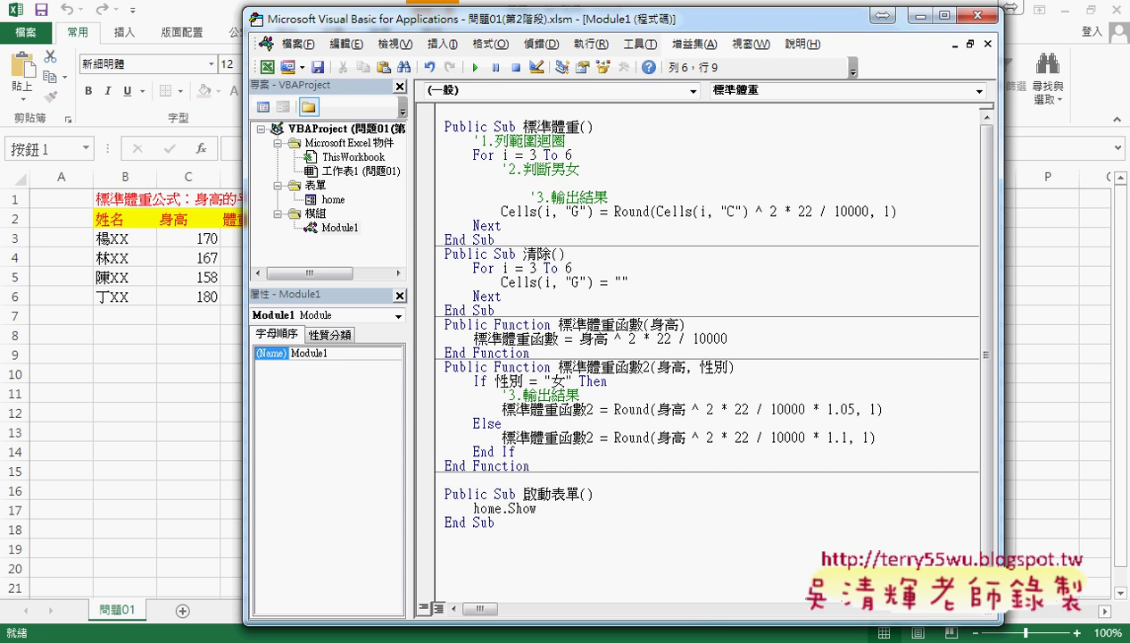
type("ㄢ")
key("Escape")
type("if")
left_click_drag(585, 31, 771, 30)
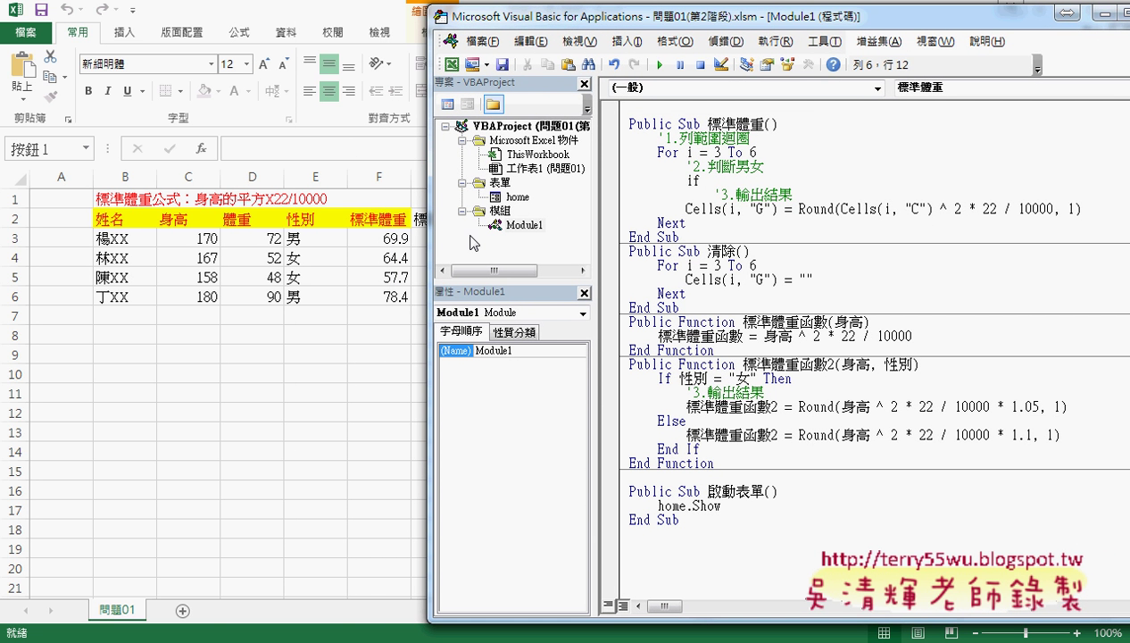
type("cells")
type("(i,\"")
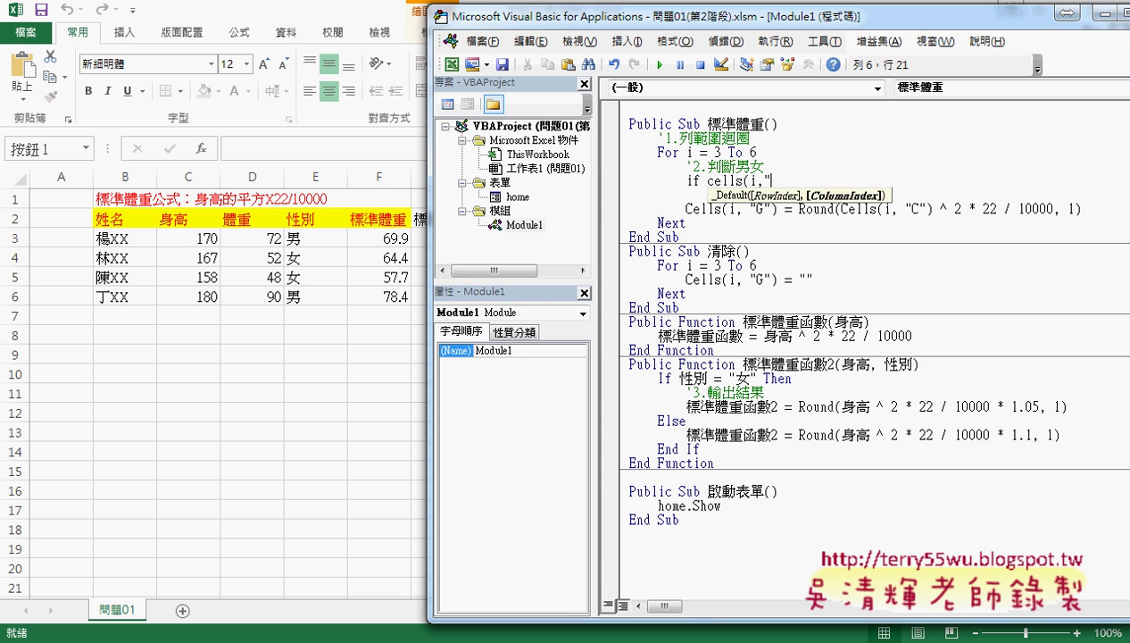
type("E\"")
type(")=")
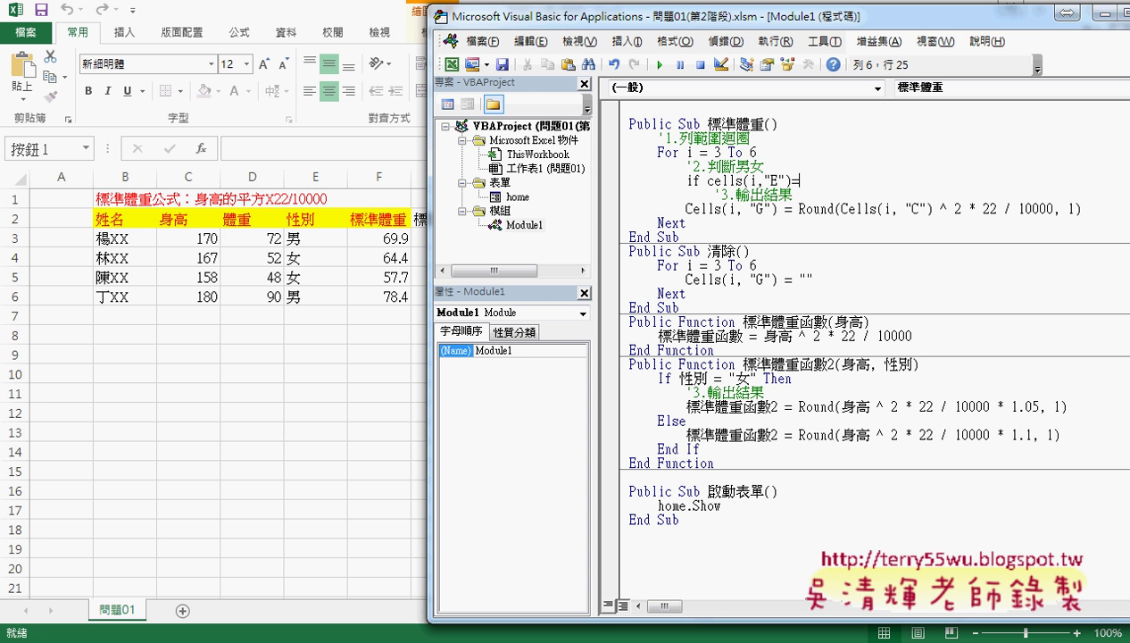
type("\"\"")
key("Left")
type("s")
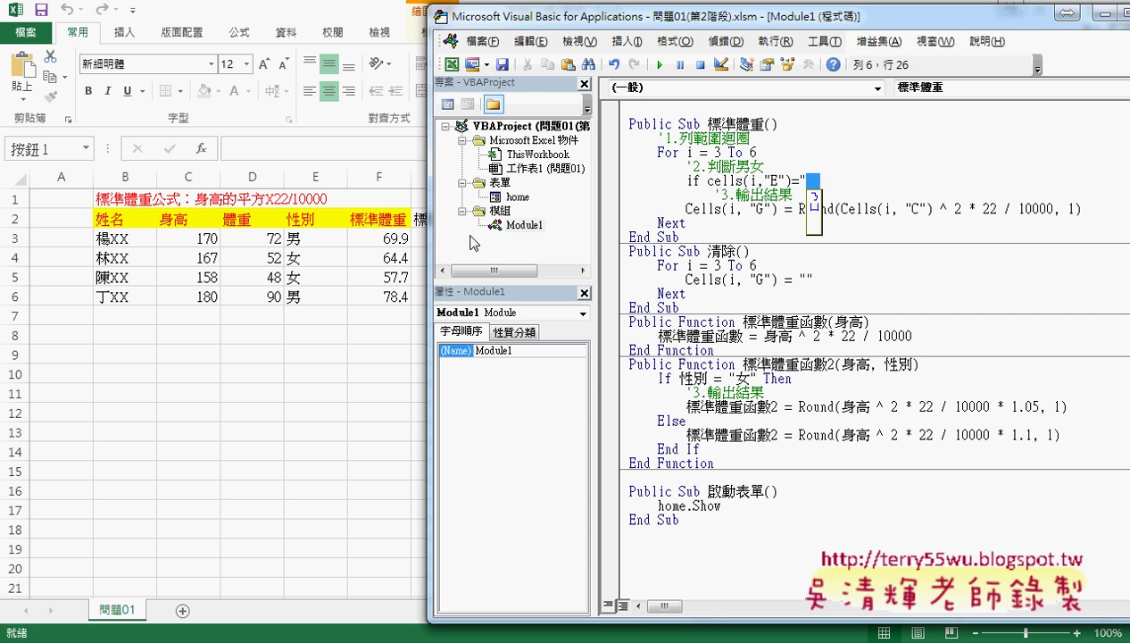
type("女")
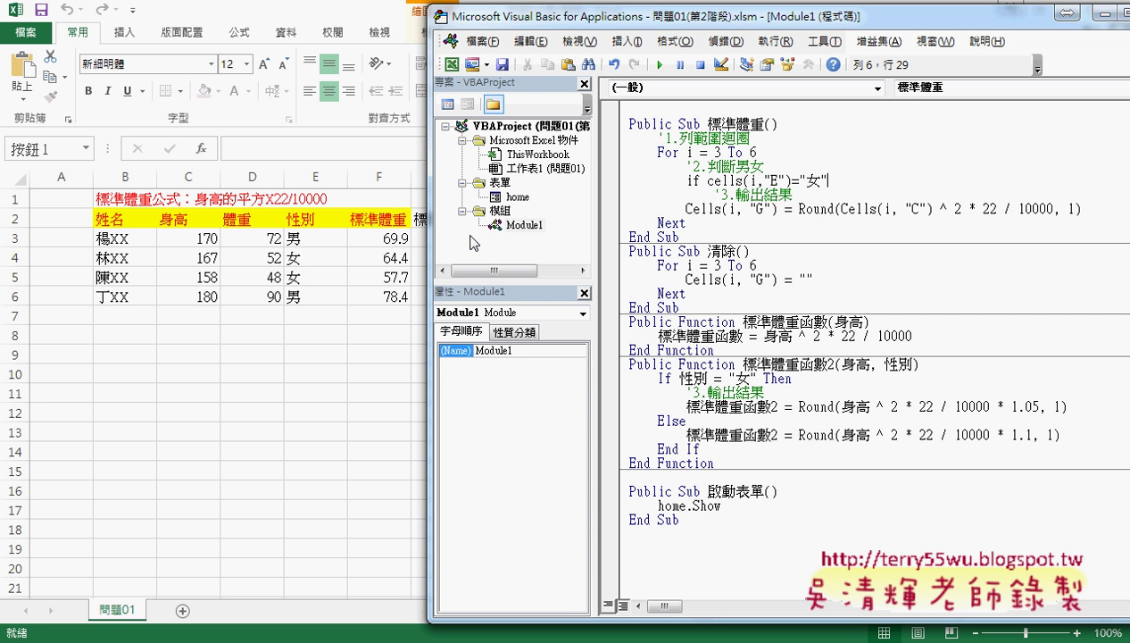
key("End")
type("t")
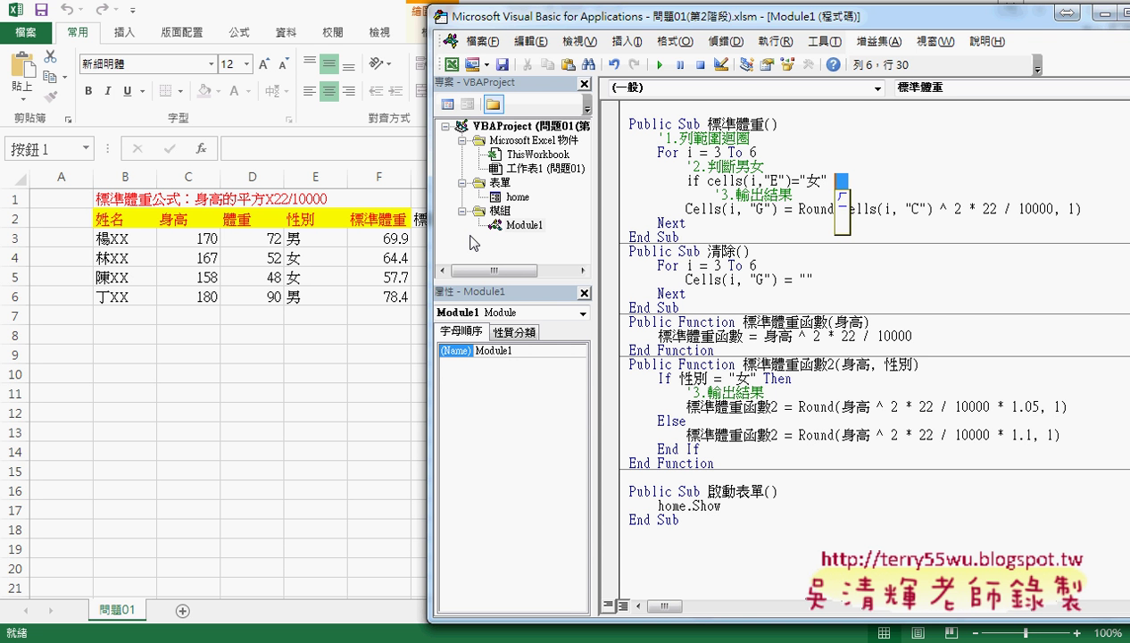
type("h")
key("Escape")
type("th")
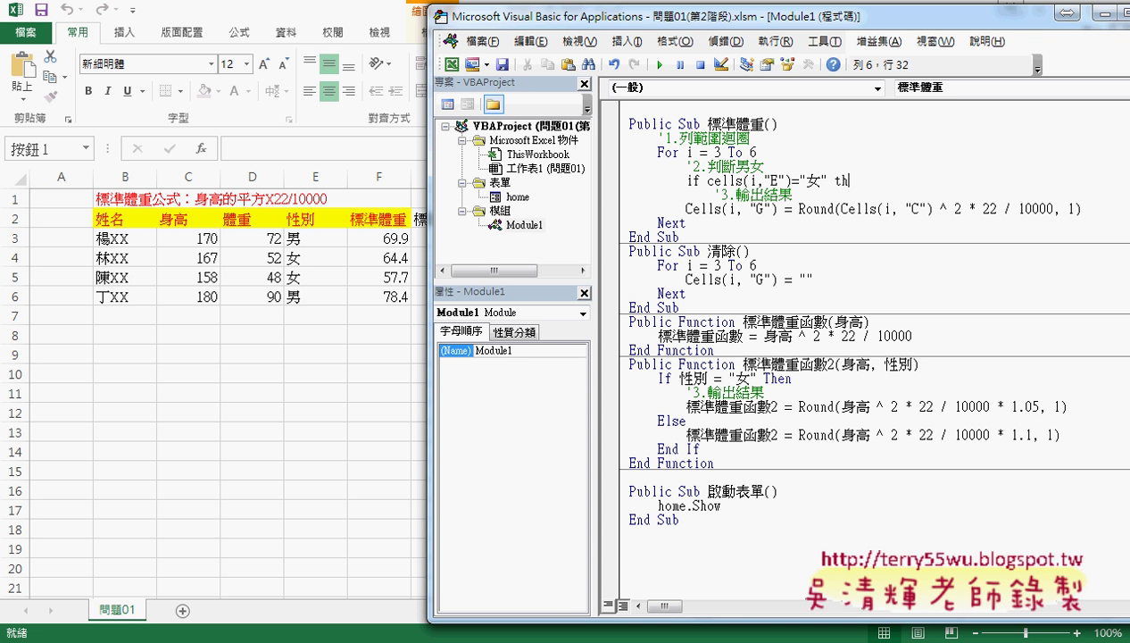
type("en")
- Add Else and End If, and move the output line into the If branch with *1.05
key("Return")
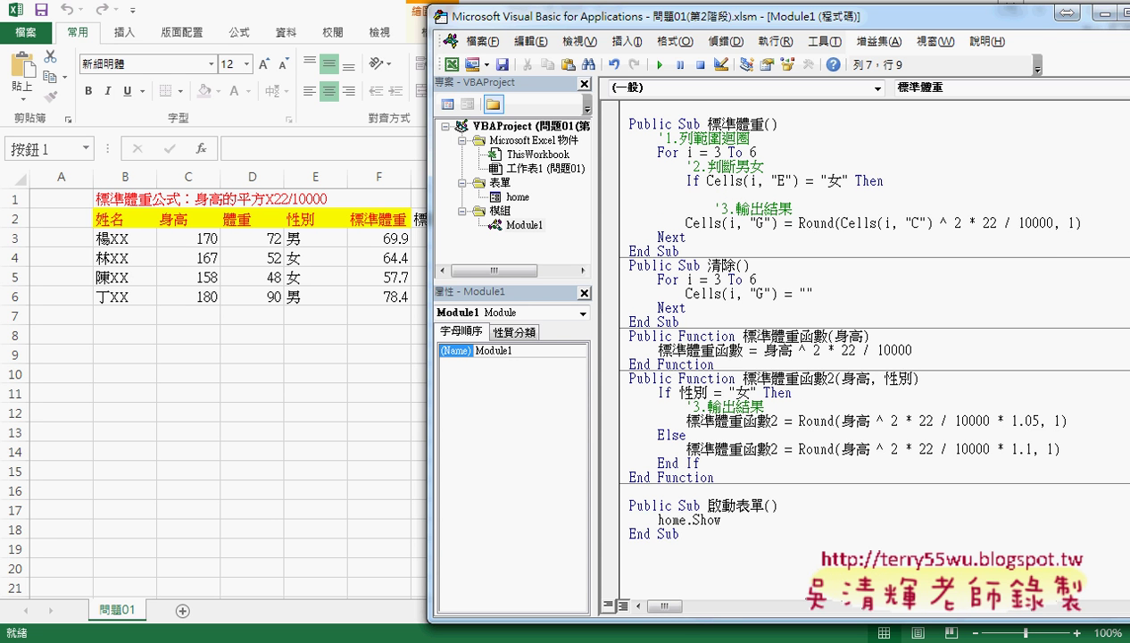
key("Return")
type("el")
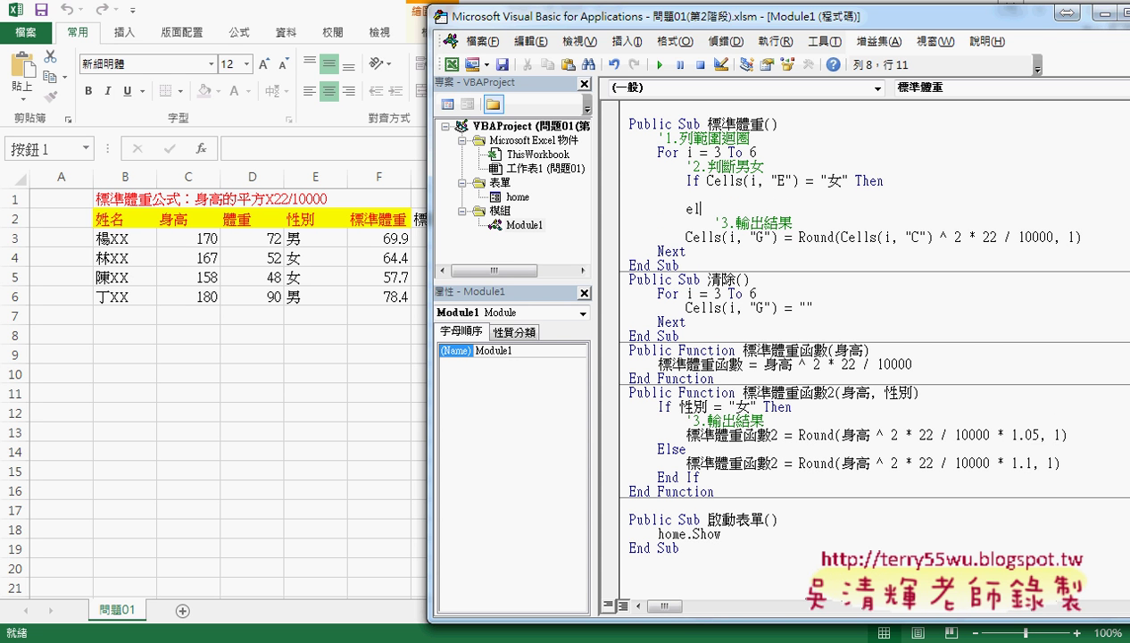
type("se")
key("Return")
key("Return")
type("e")
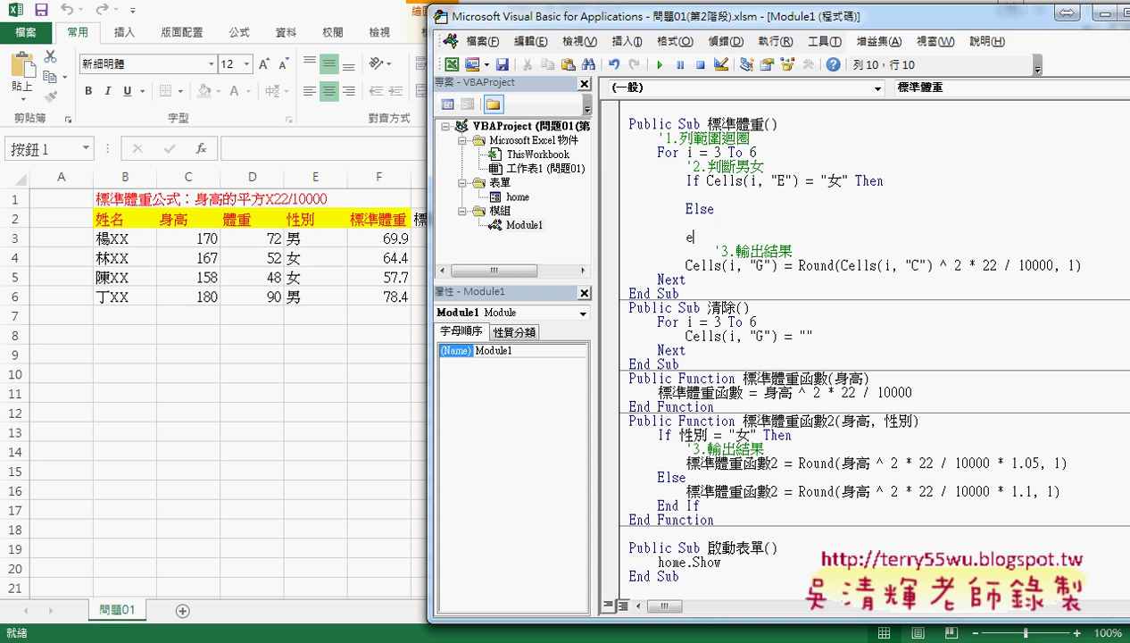
type("nd i")
type("f")
mouse_move(1081, 265)
left_mouse_down()
mouse_move(685, 268)
mouse_move(711, 208)
mouse_move(686, 194)
left_mouse_up()
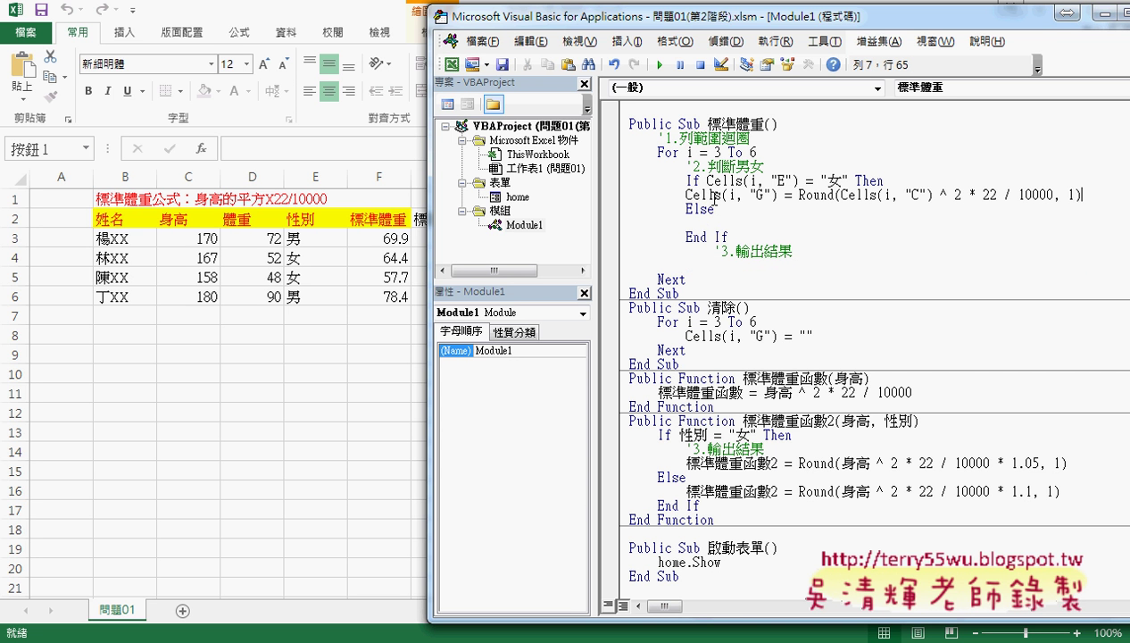
key("Tab")
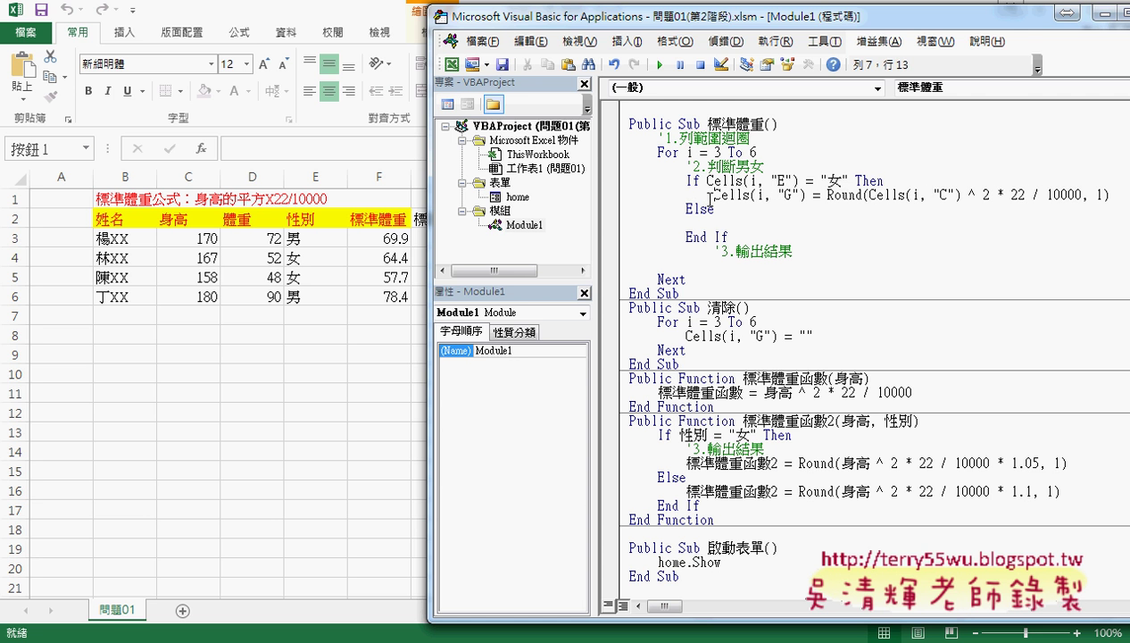
left_click(1014, 194)
type("*1.05")
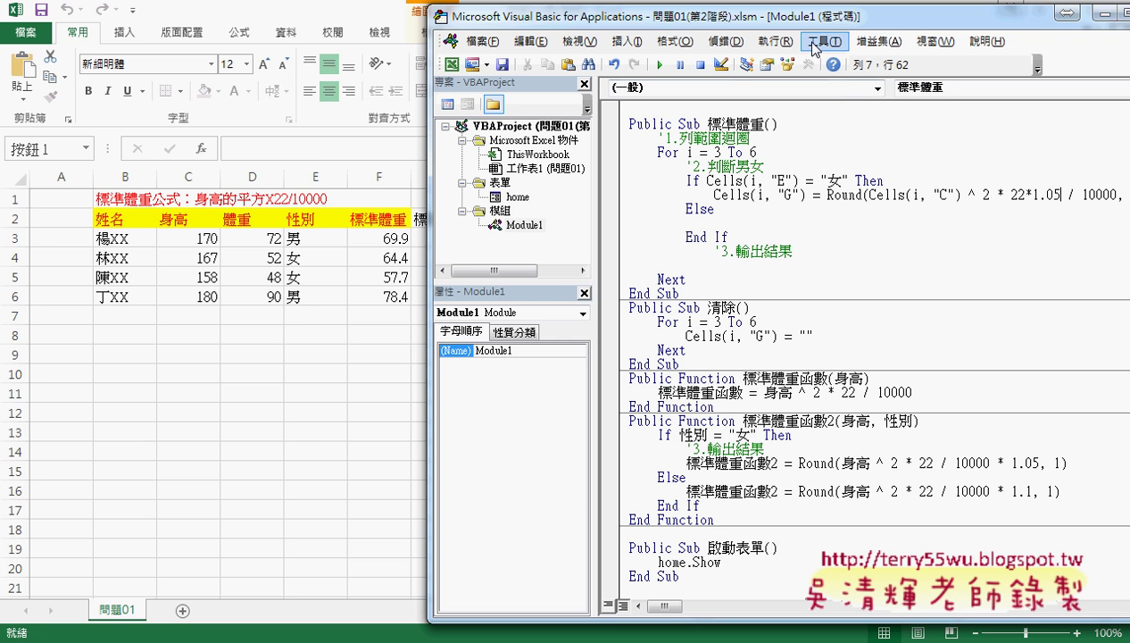
- Copy the output formula line into the Else branch and change its 1.05 to 1.1
left_click_drag(812, 16, 678, 16)
left_click_drag(1012, 192, 572, 201)
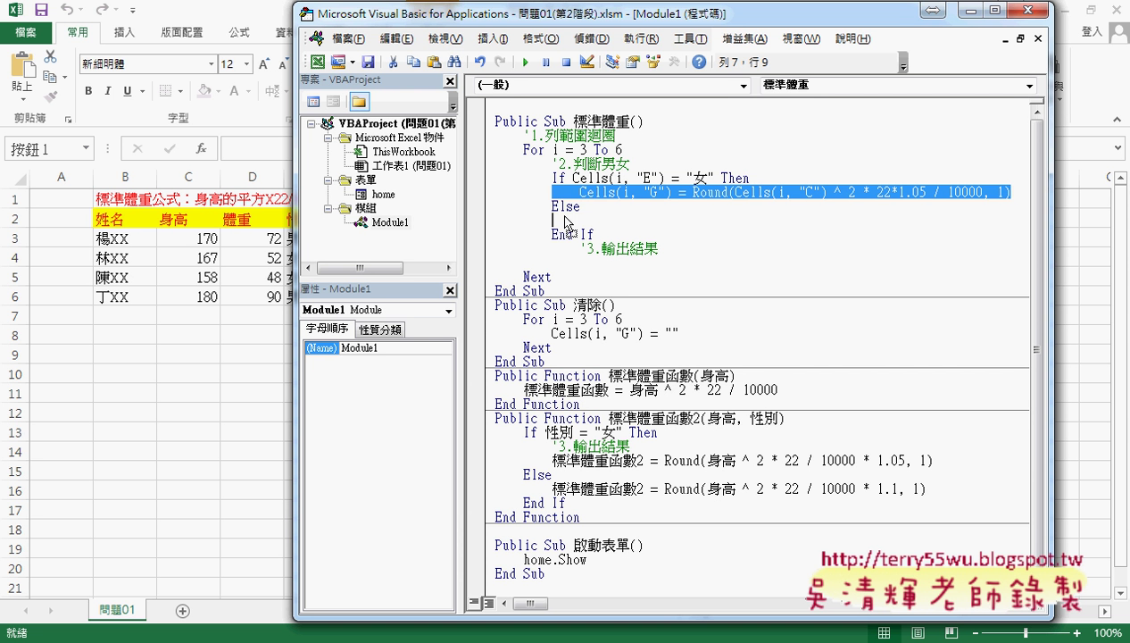
left_click_drag(565, 221, 566, 222)
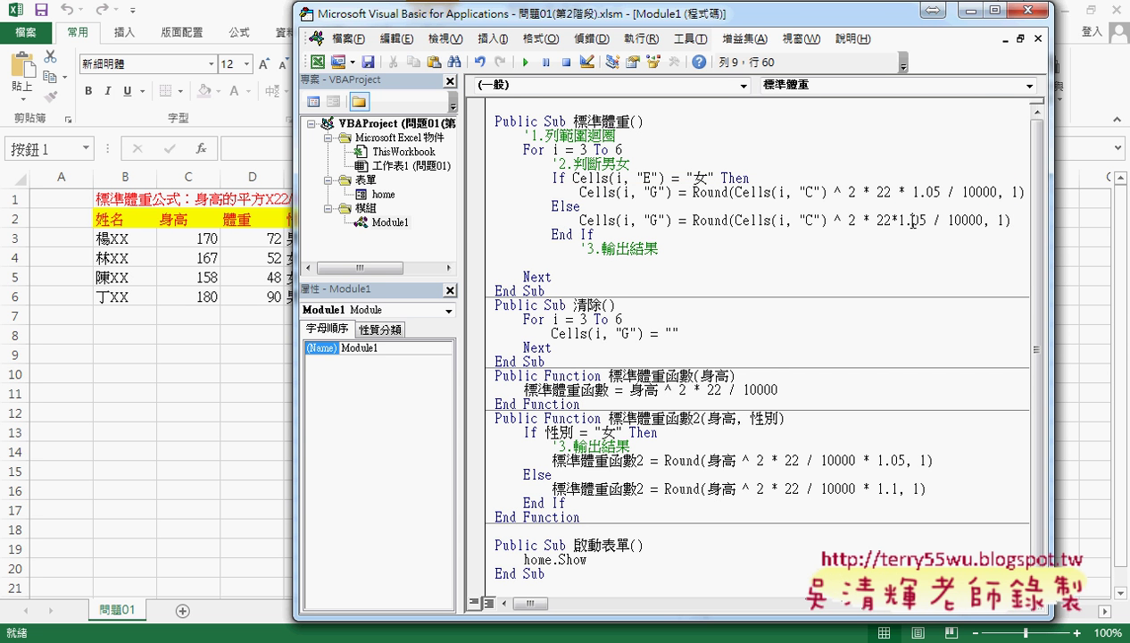
left_click_drag(912, 220, 928, 221)
type("1")
left_click(883, 366)
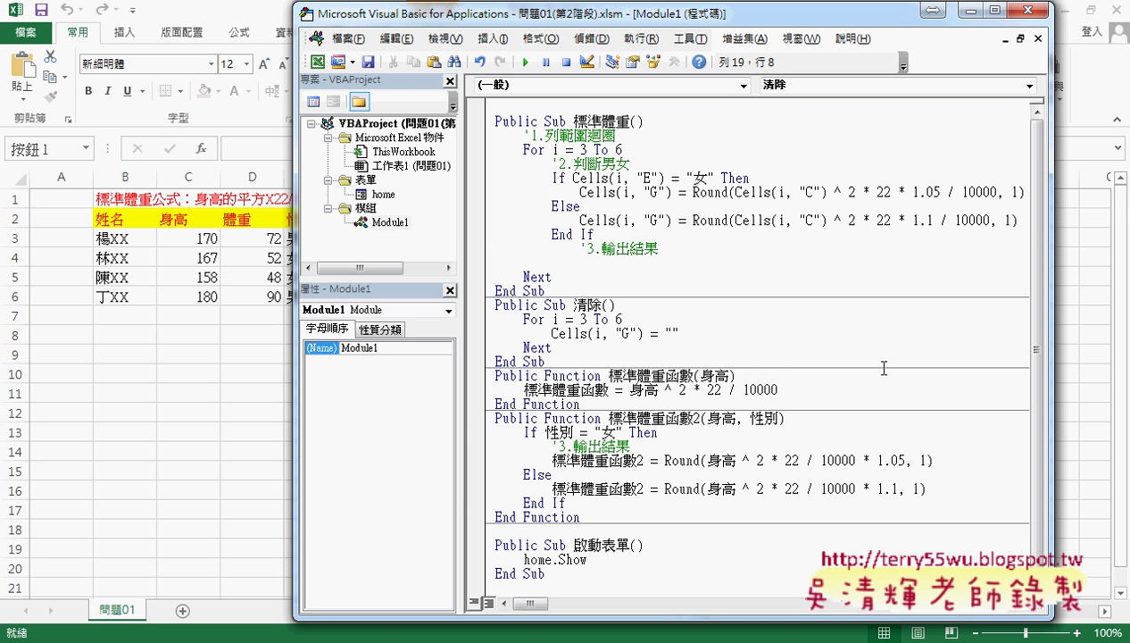
- Move the 3.輸出結果 comment above the female formula and delete blank lines after End If
mouse_move(680, 248)
left_mouse_down()
mouse_move(580, 251)
mouse_move(580, 192)
left_mouse_up()
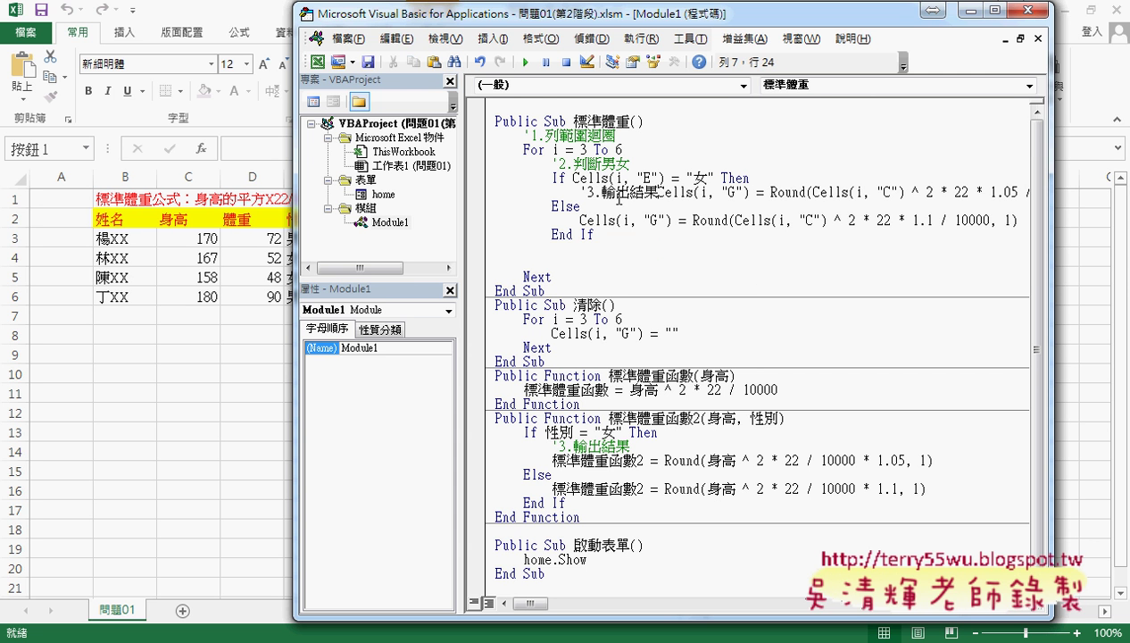
key("Return")
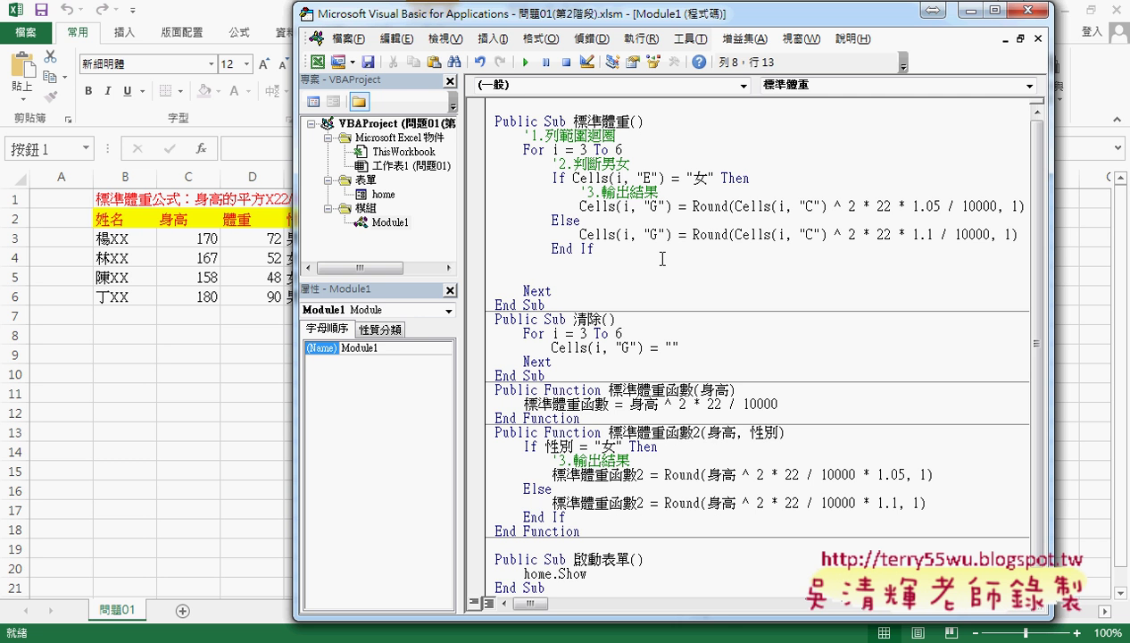
left_click(659, 250)
key("Delete")
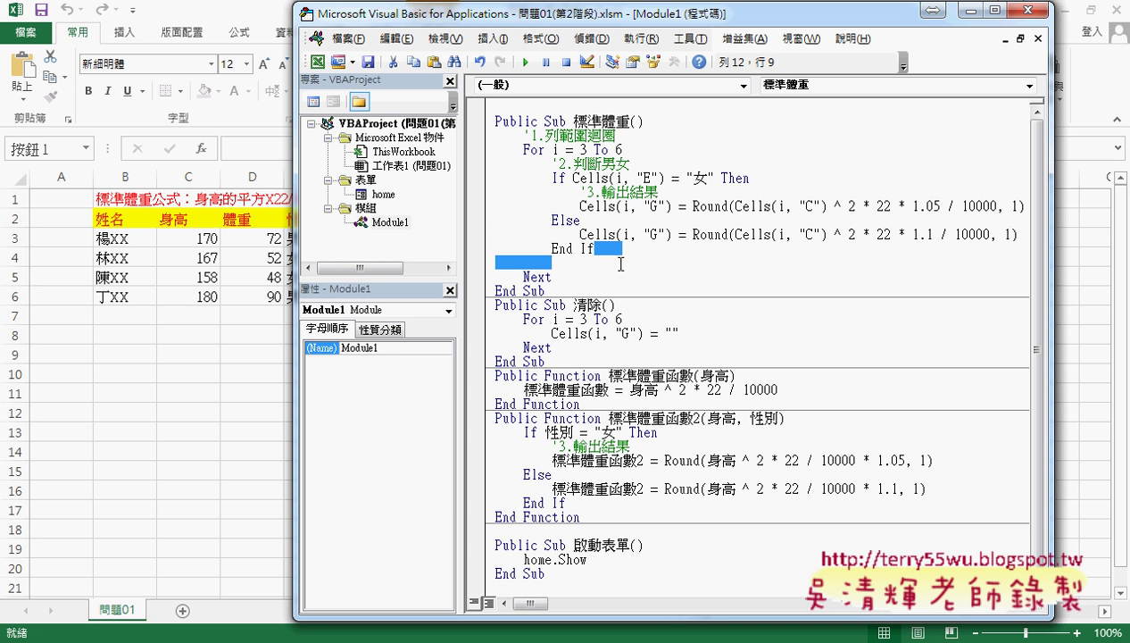
key("Delete")
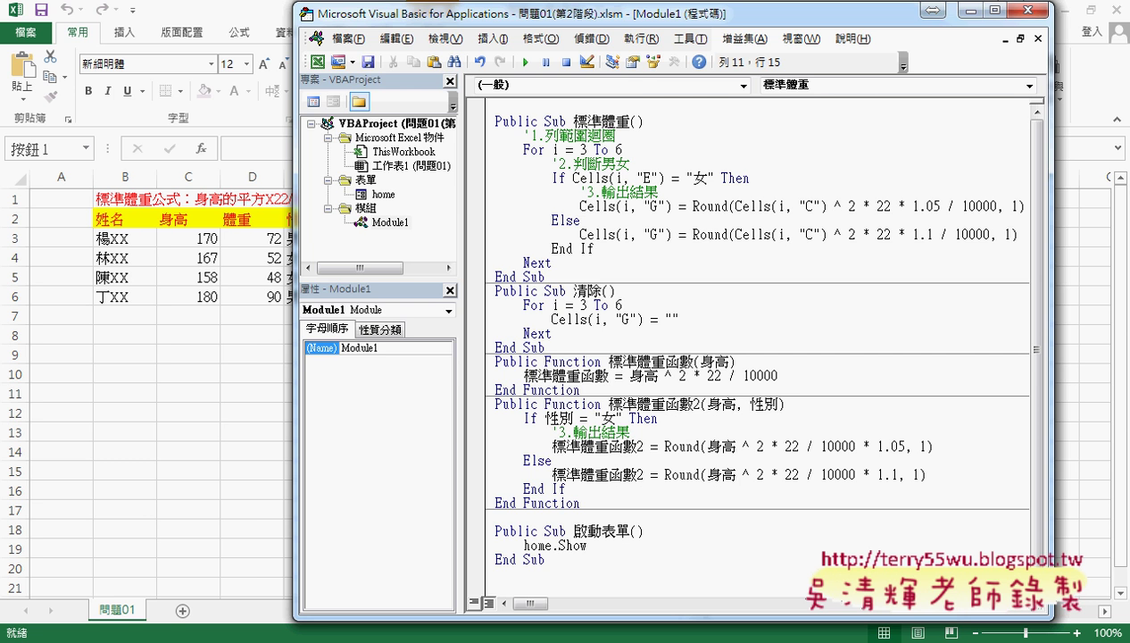
- Run the 標準體重 macro so G3:G6 show 69.9, 64.4, 57.7, 78.4, and compare with F3's formula
left_click(166, 406)
left_click(632, 283)
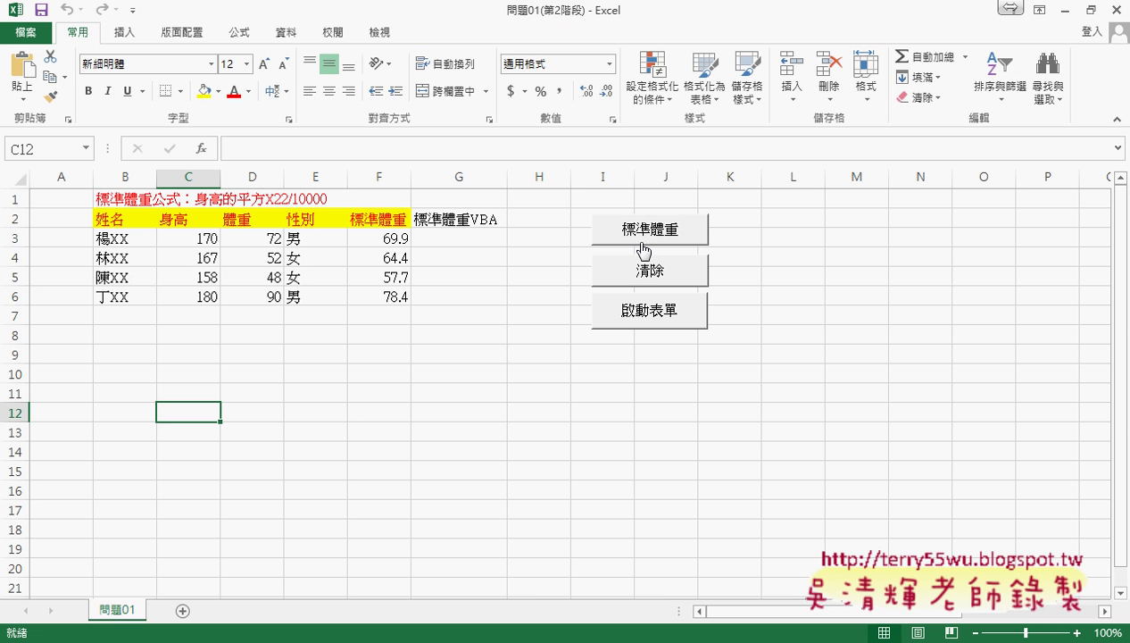
left_click(647, 238)
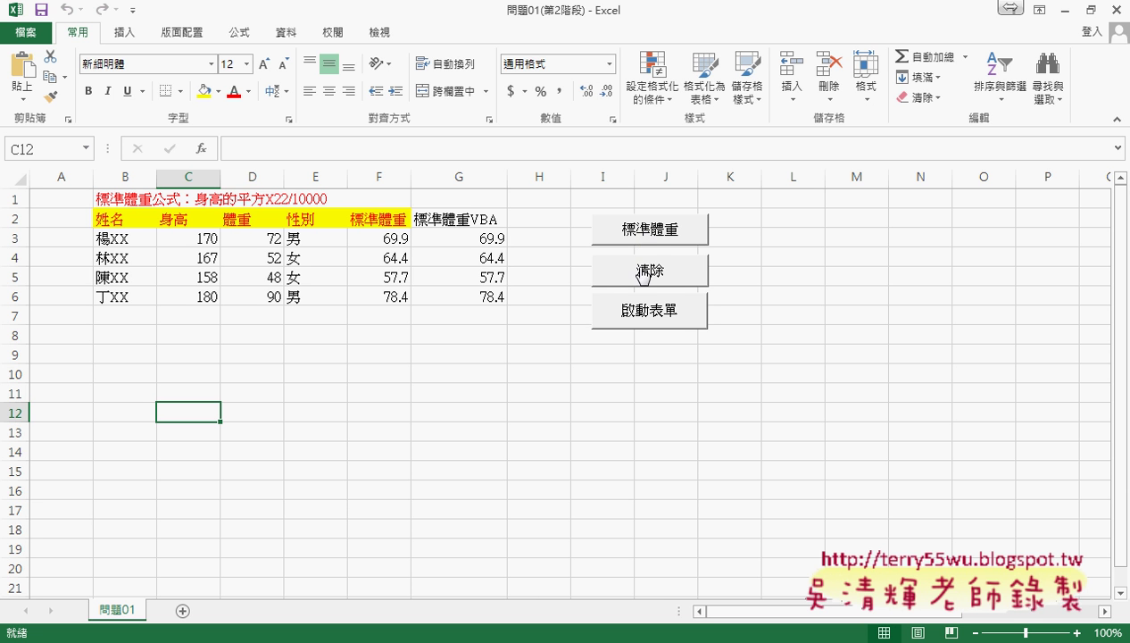
left_click(631, 269)
left_click(382, 239)
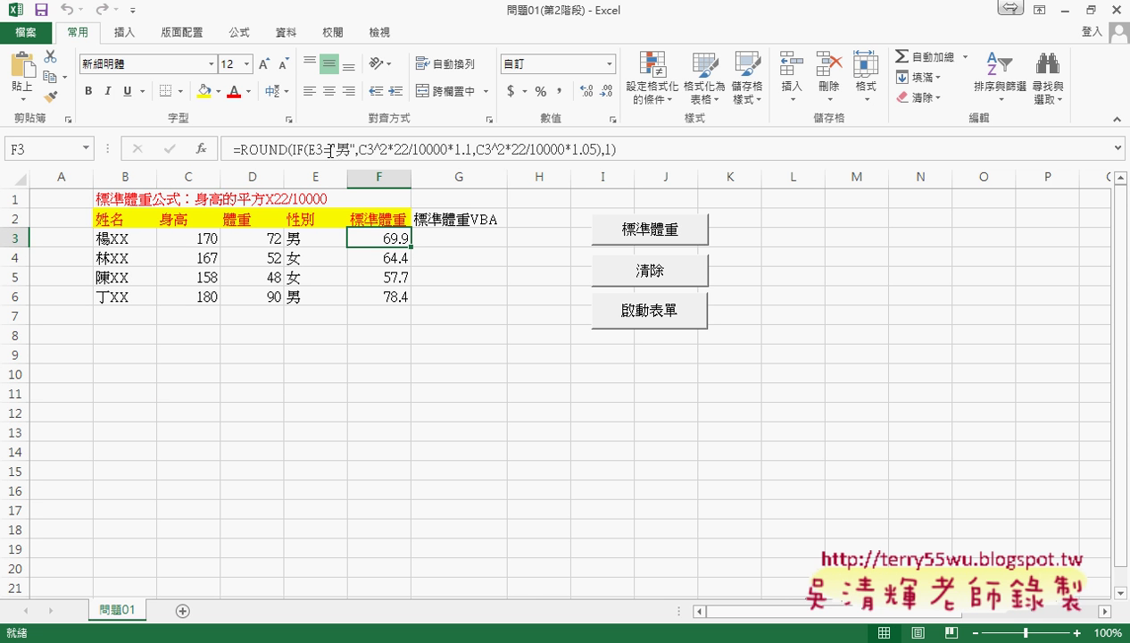
left_click(662, 236)
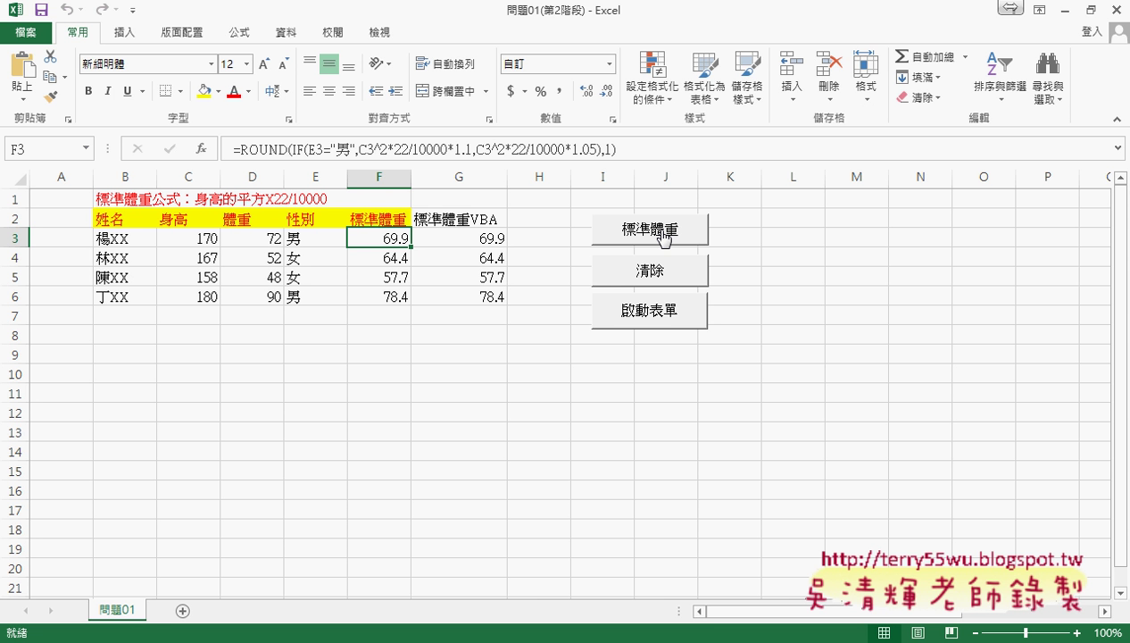
- Rerun the macro once more, then clear column G and select G3
left_click(675, 282)
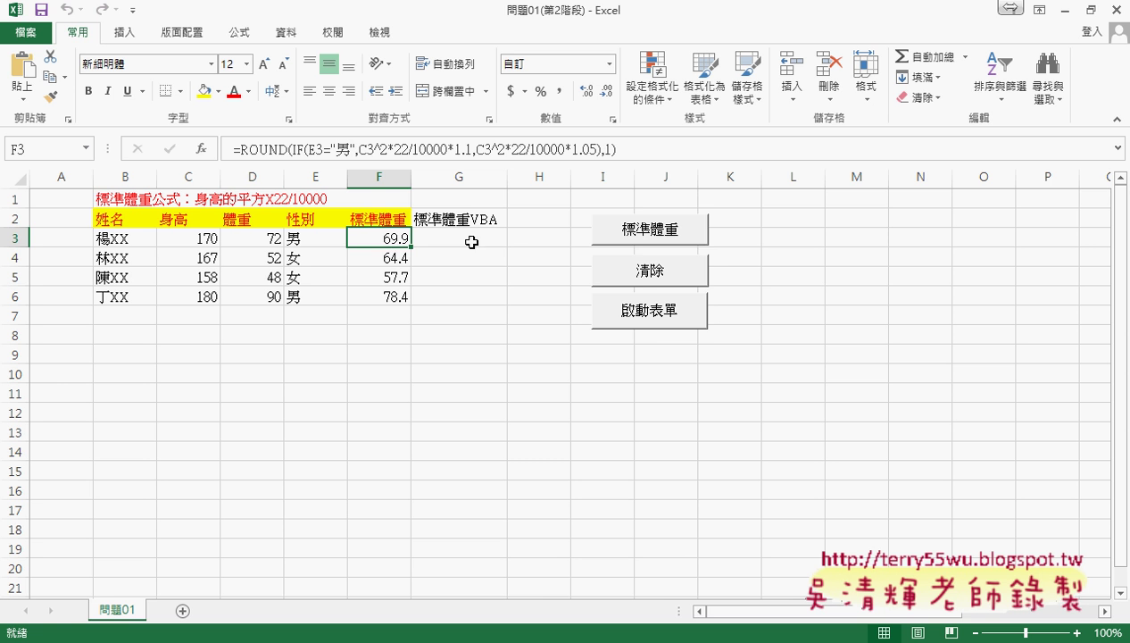
left_click(660, 234)
left_click(651, 269)
left_click(486, 237)
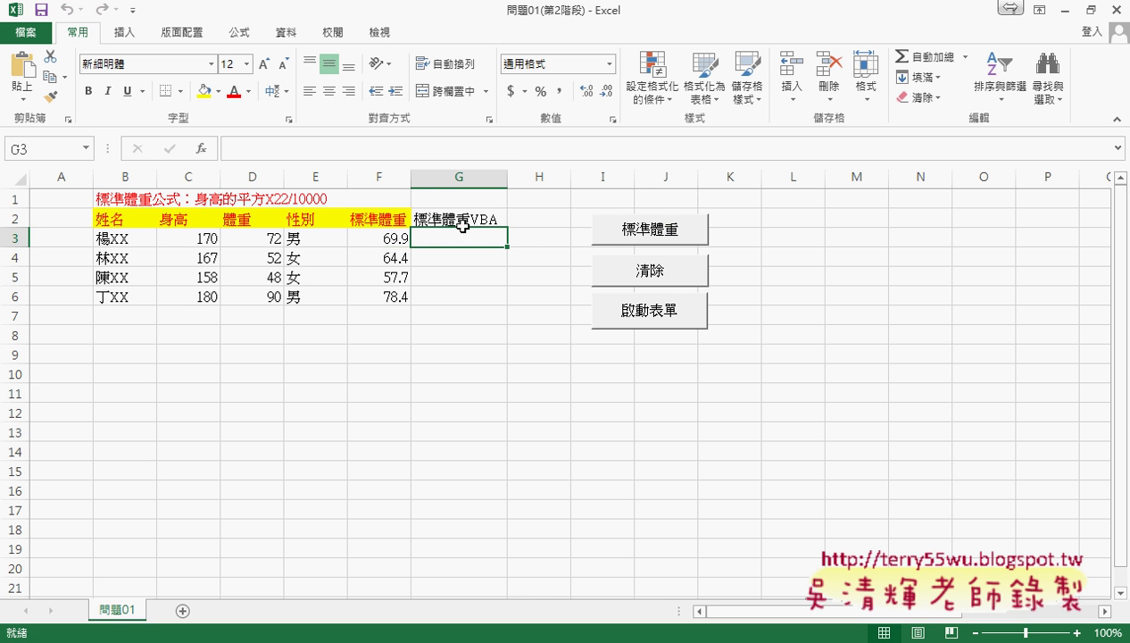
left_click(204, 150)
left_click(896, 217)
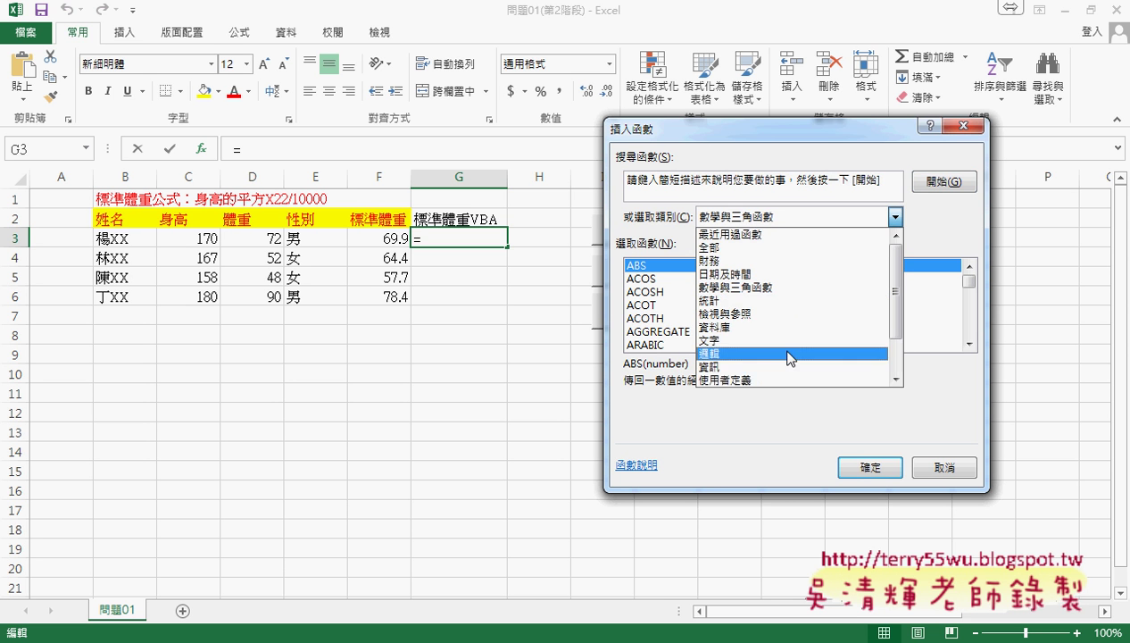
left_click(781, 381)
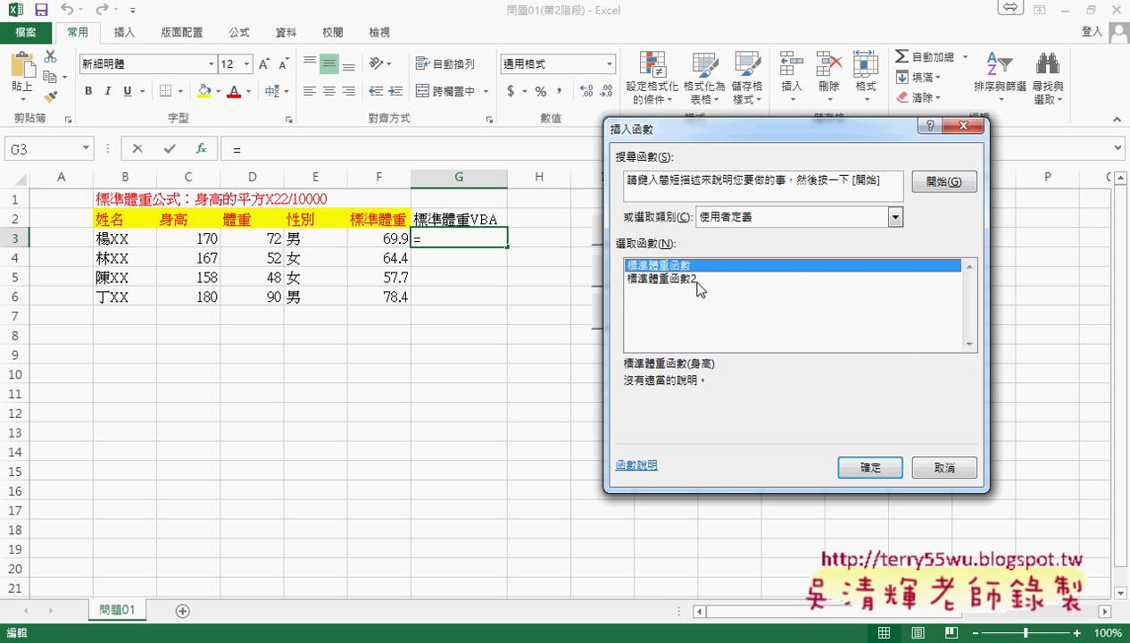
left_click(687, 279)
left_click(690, 266)
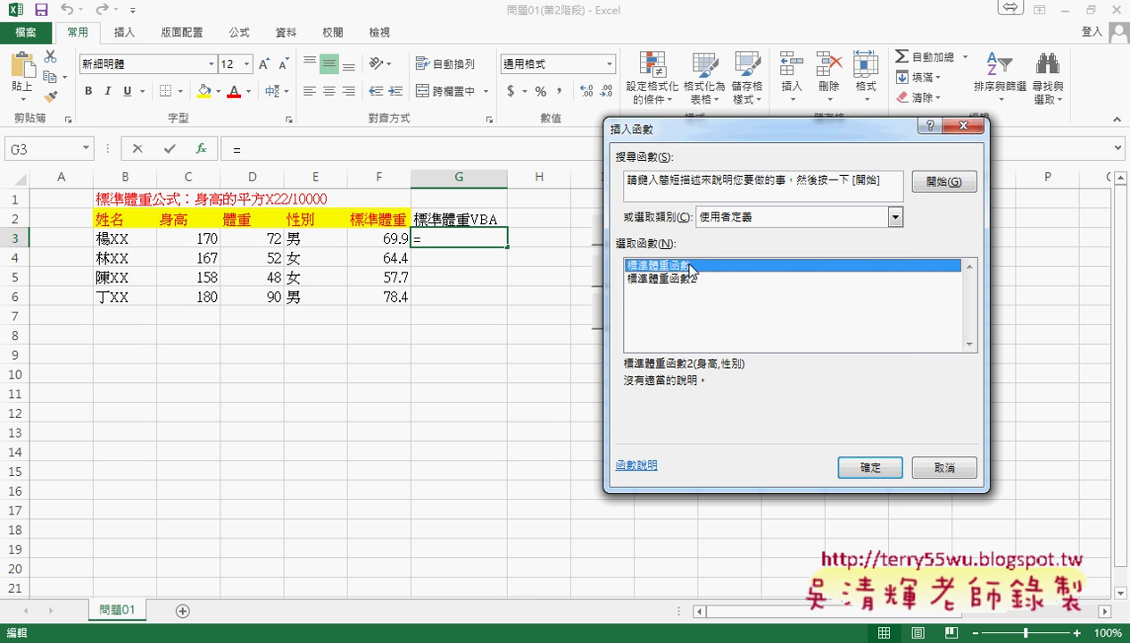
left_click(868, 472)
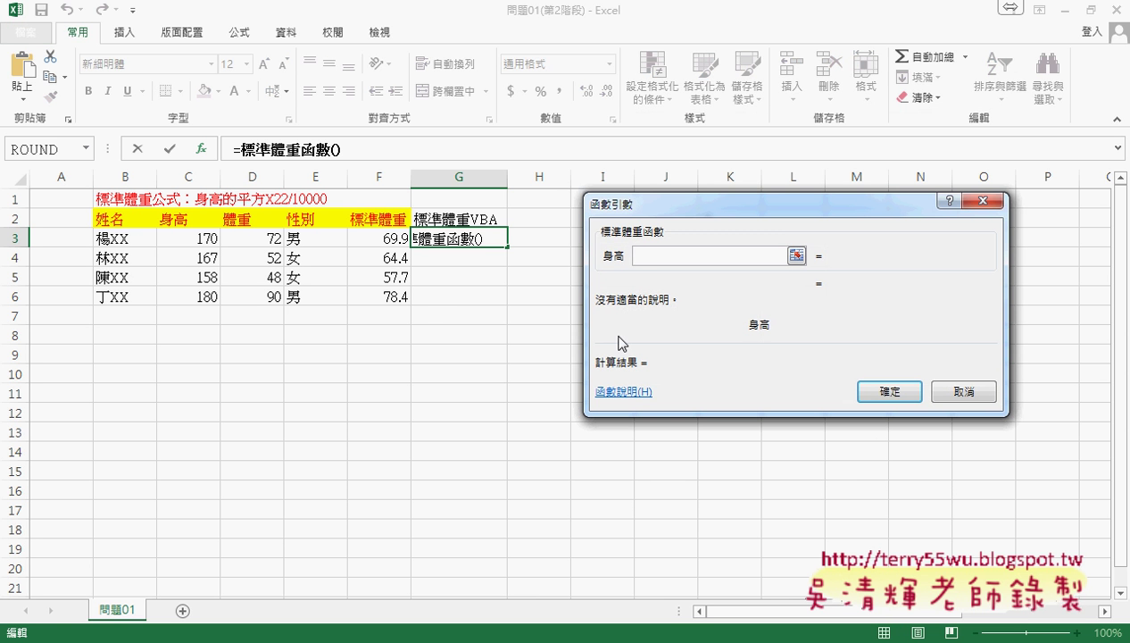
left_click(201, 237)
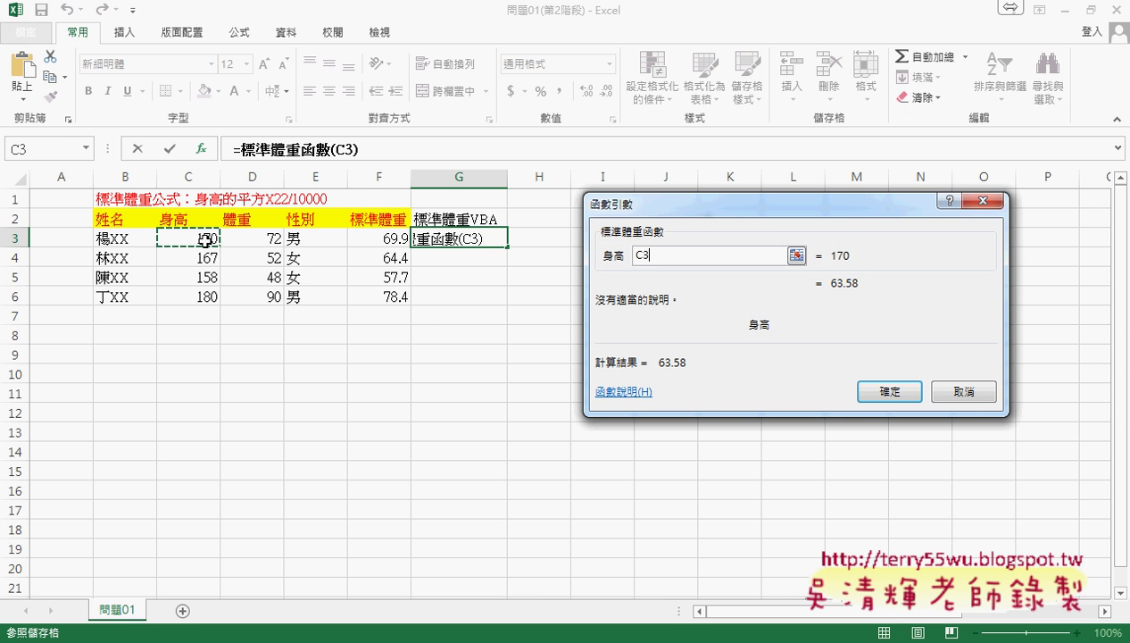
left_click(883, 391)
double_click(507, 246)
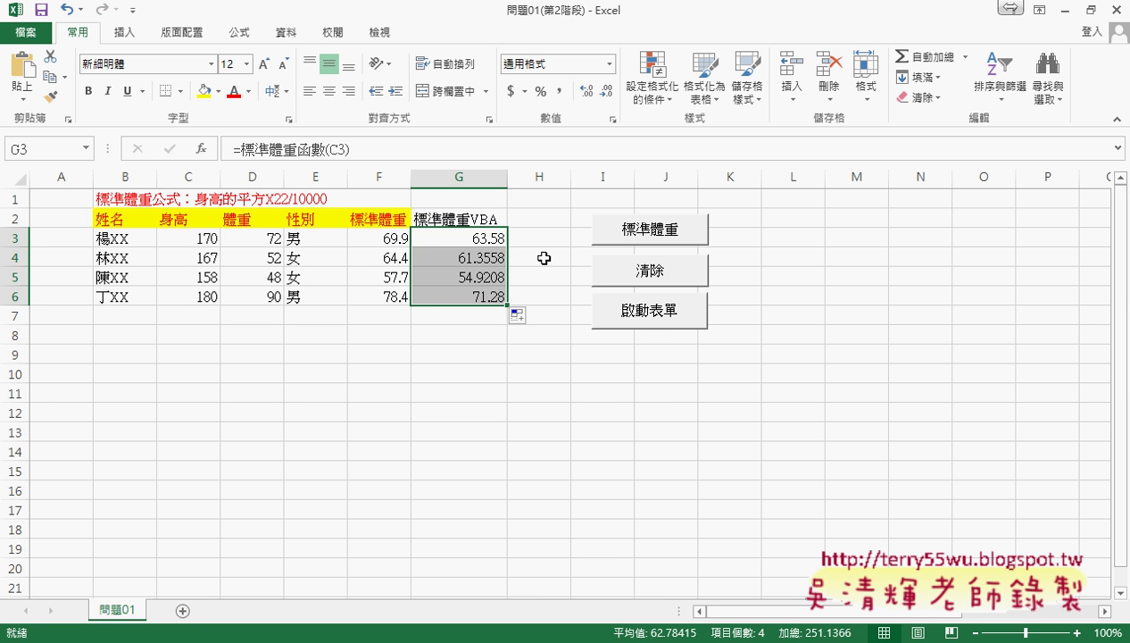
key("Delete")
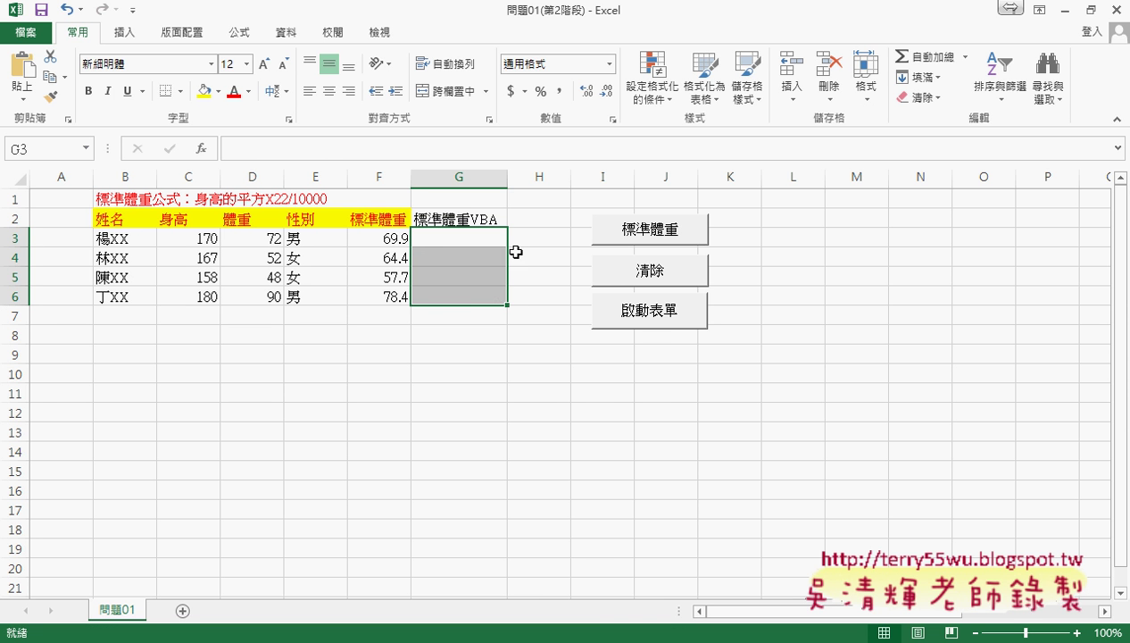
- Enter =標準體重函數2(C3,E3) in G3 so it shows 69.9
left_click(485, 236)
type("=")
left_click(201, 149)
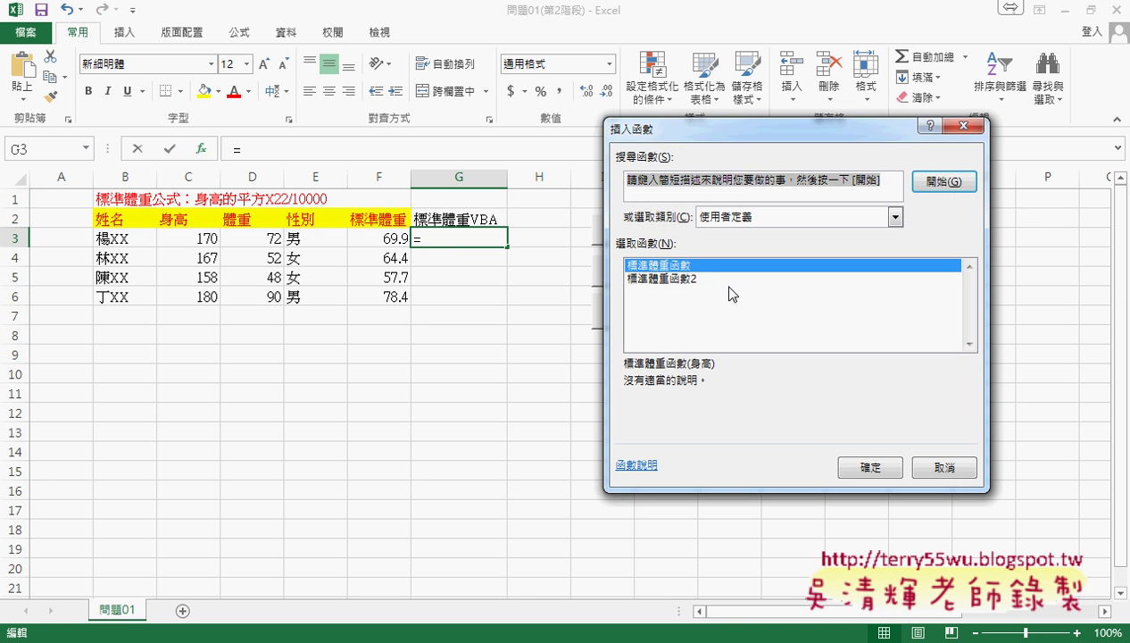
left_click(669, 279)
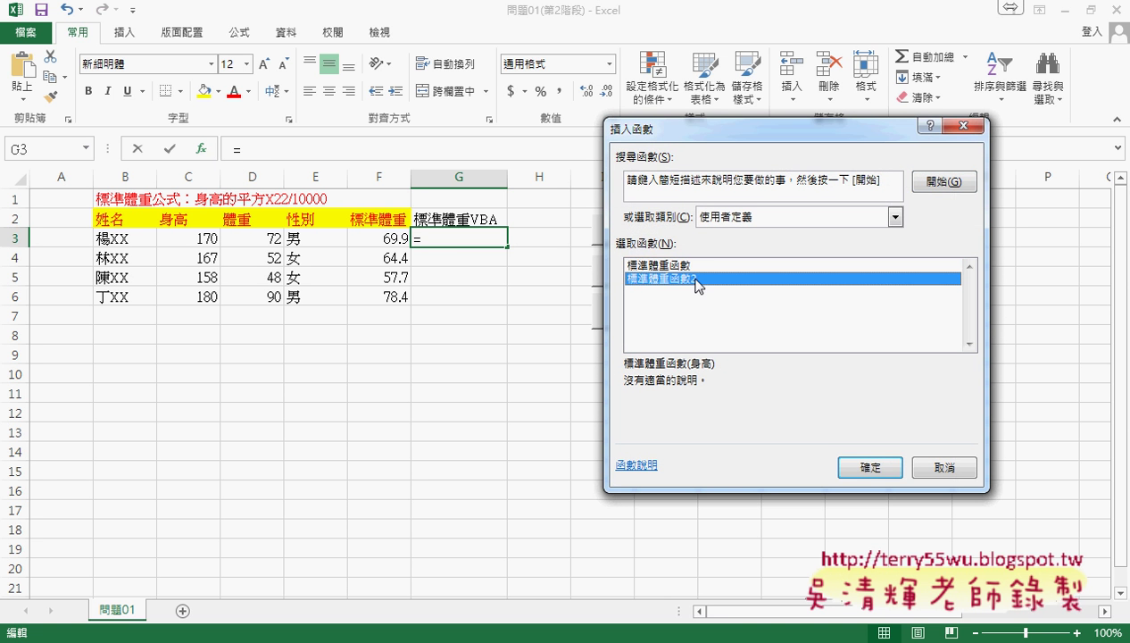
left_click(870, 467)
left_click(201, 239)
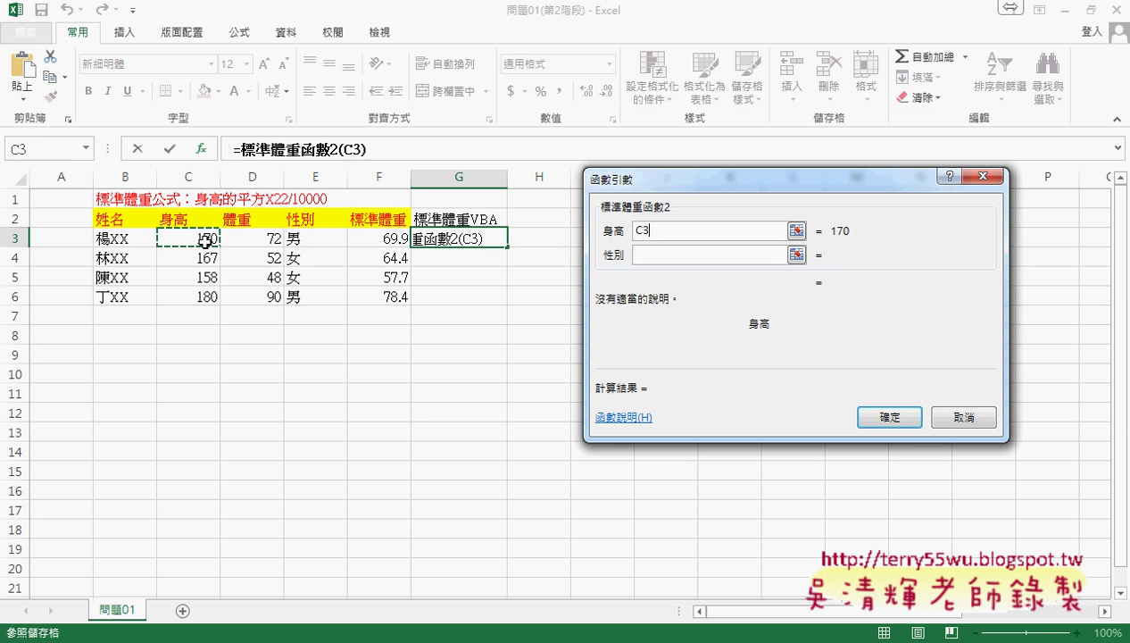
left_click(649, 254)
left_click(308, 239)
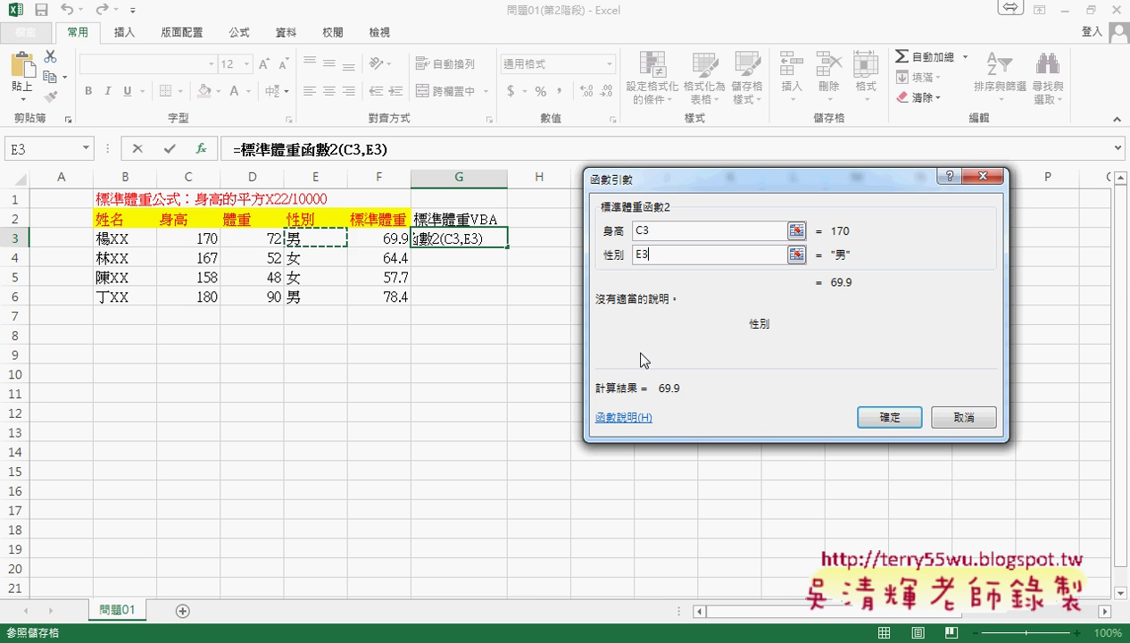
left_click(879, 415)
- Fill the G3 formula down to G6, then clear G3:G6 with 清除
left_click_drag(510, 251, 510, 300)
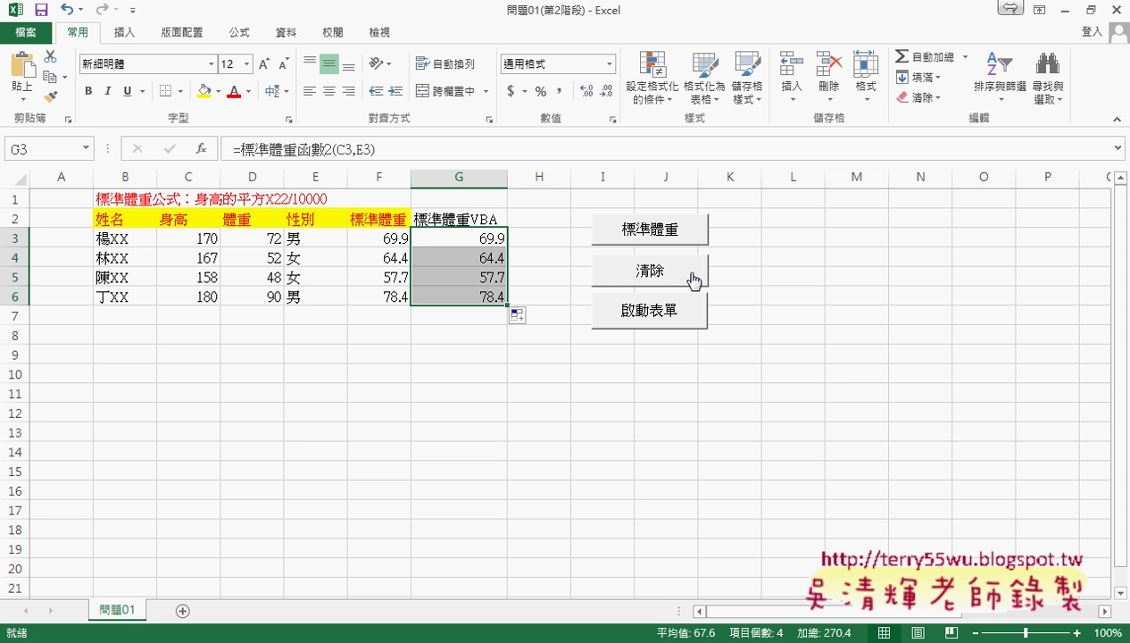
left_click(693, 281)
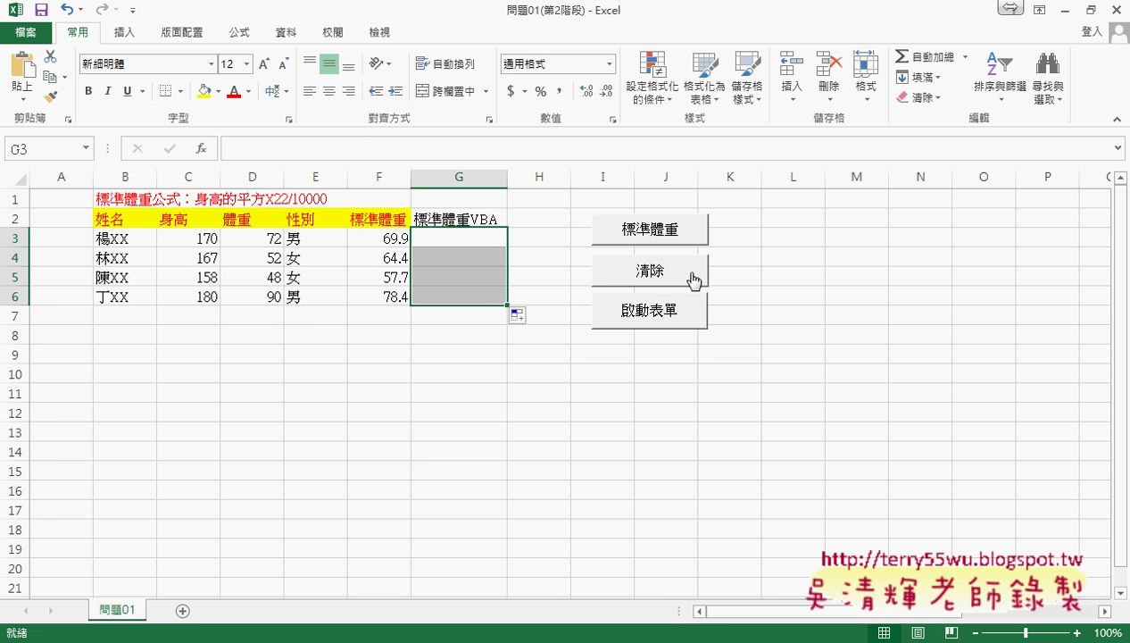
left_click(479, 237)
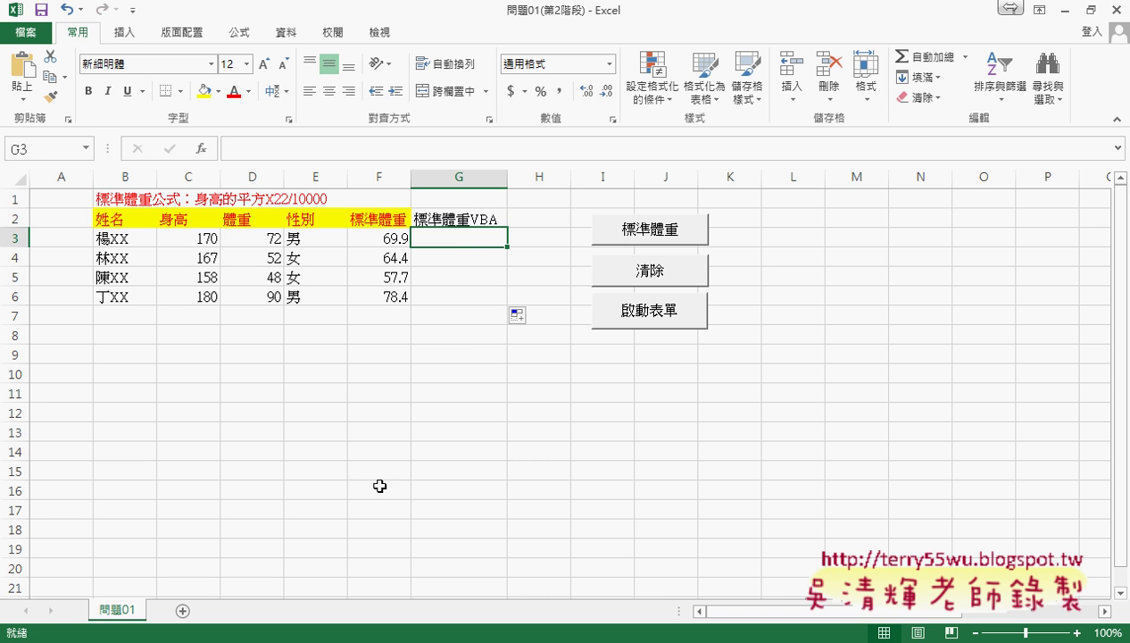
- Open the 標準體重 button's macro code in Module1 and highlight the 標準體重函數 formula line
right_click(688, 238)
left_click(752, 384)
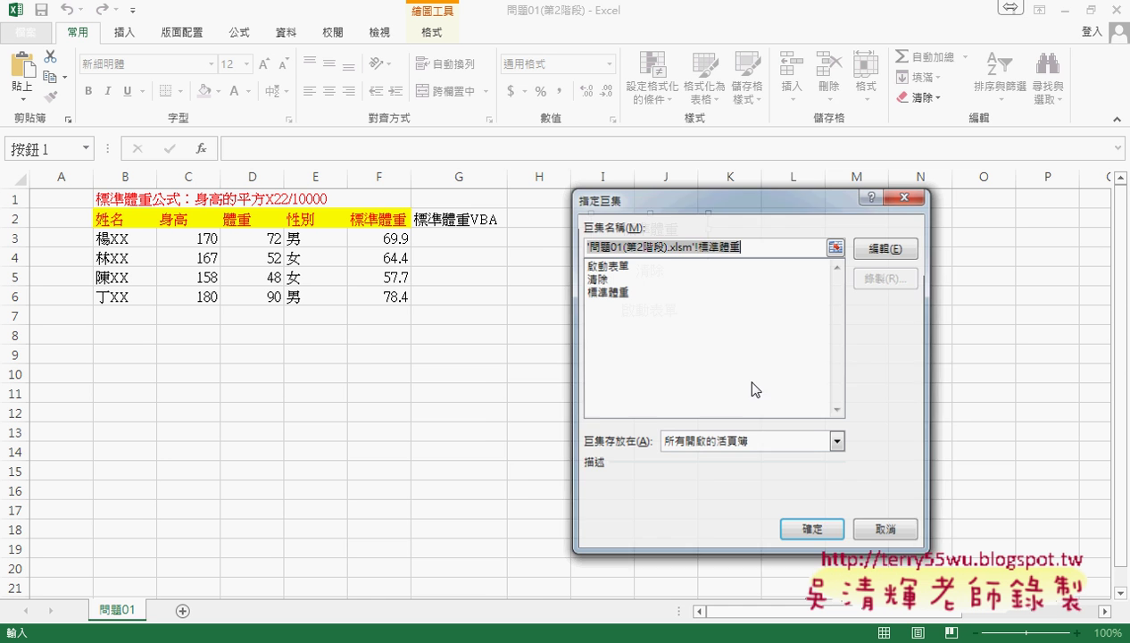
left_click(871, 253)
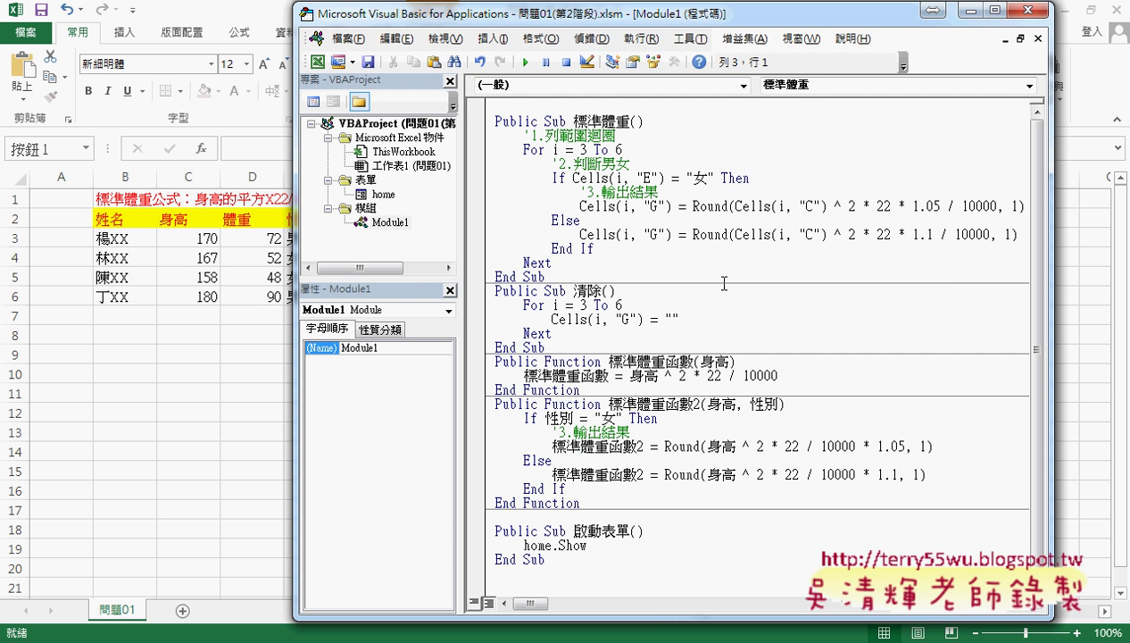
left_click(706, 375)
left_click_drag(680, 25, 828, 20)
left_click_drag(674, 374, 937, 375)
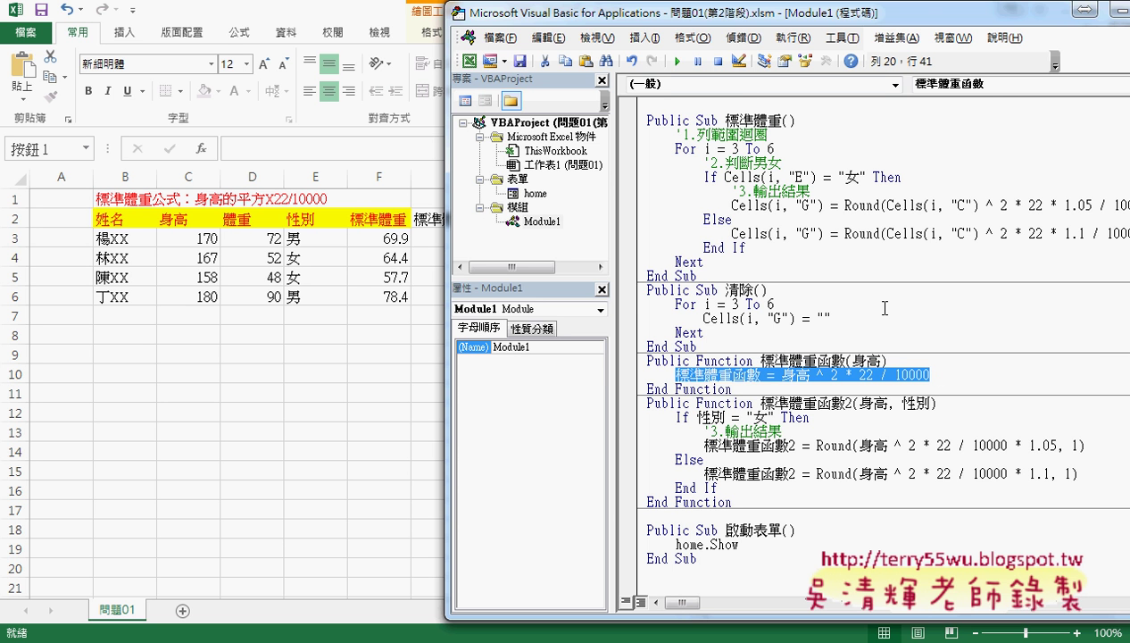
- Start inserting a new Function procedure into the module, then cancel it
left_click(642, 37)
left_click(655, 61)
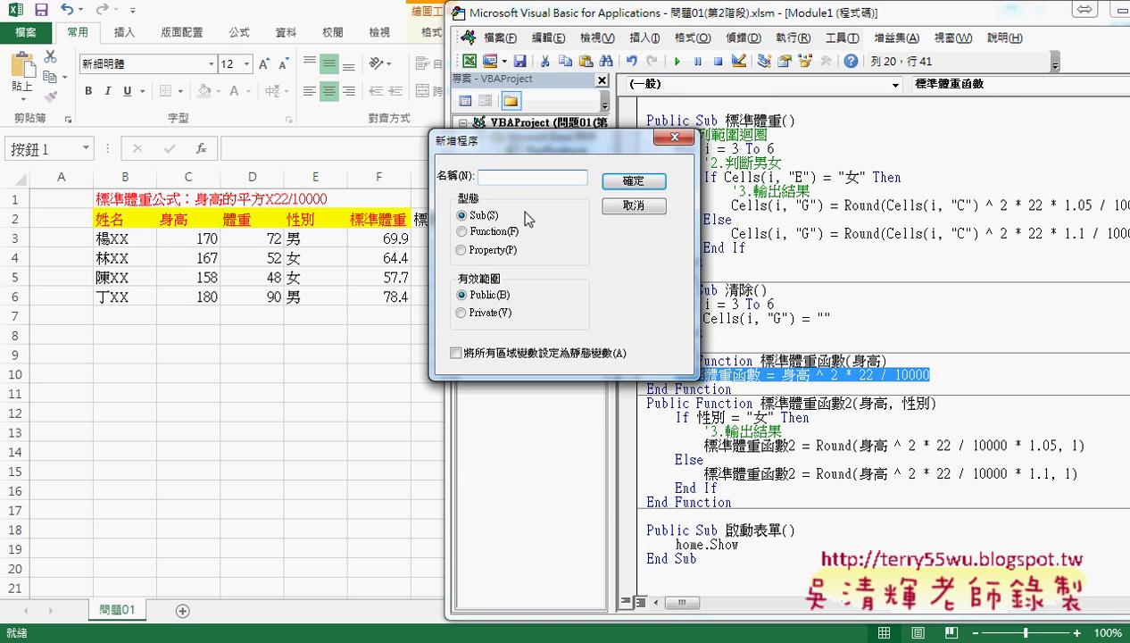
left_click(496, 231)
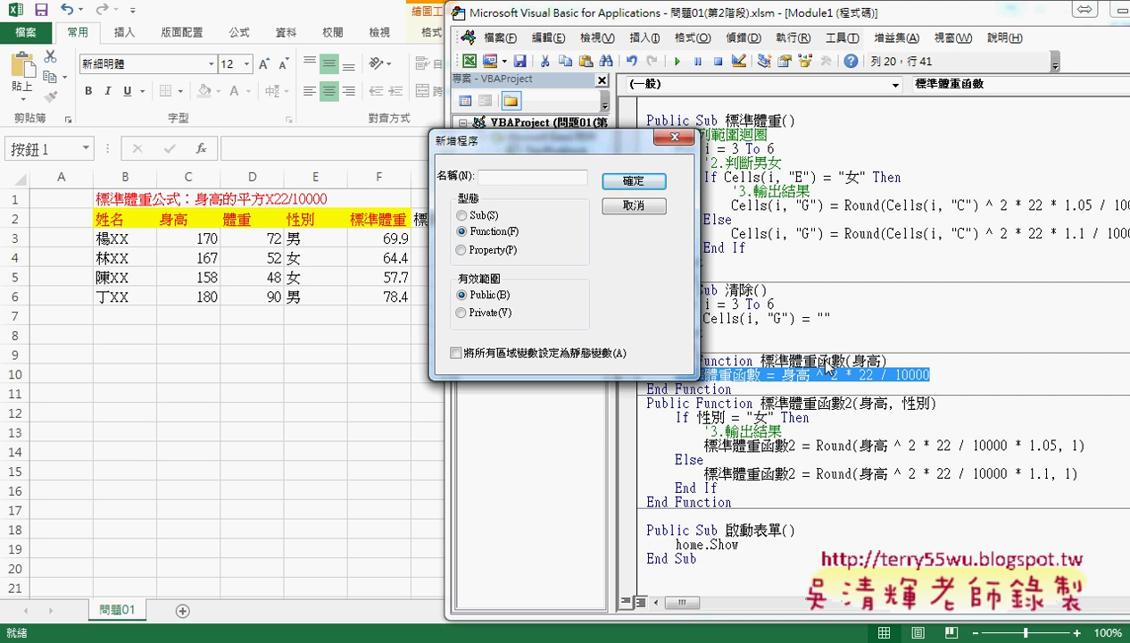
left_click(514, 176)
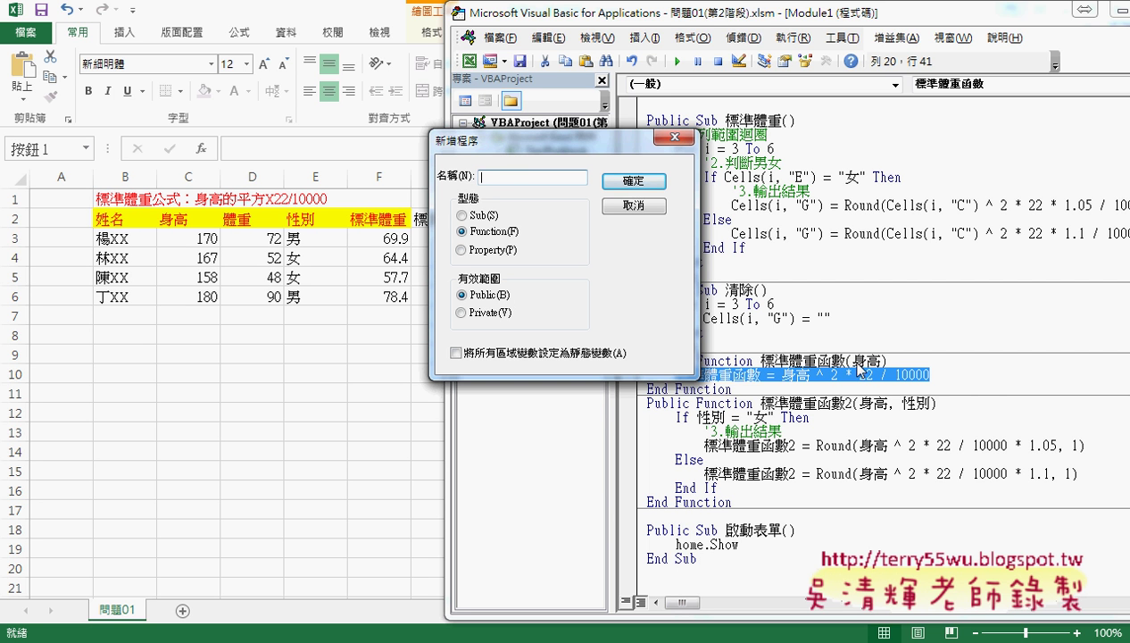
left_click(644, 207)
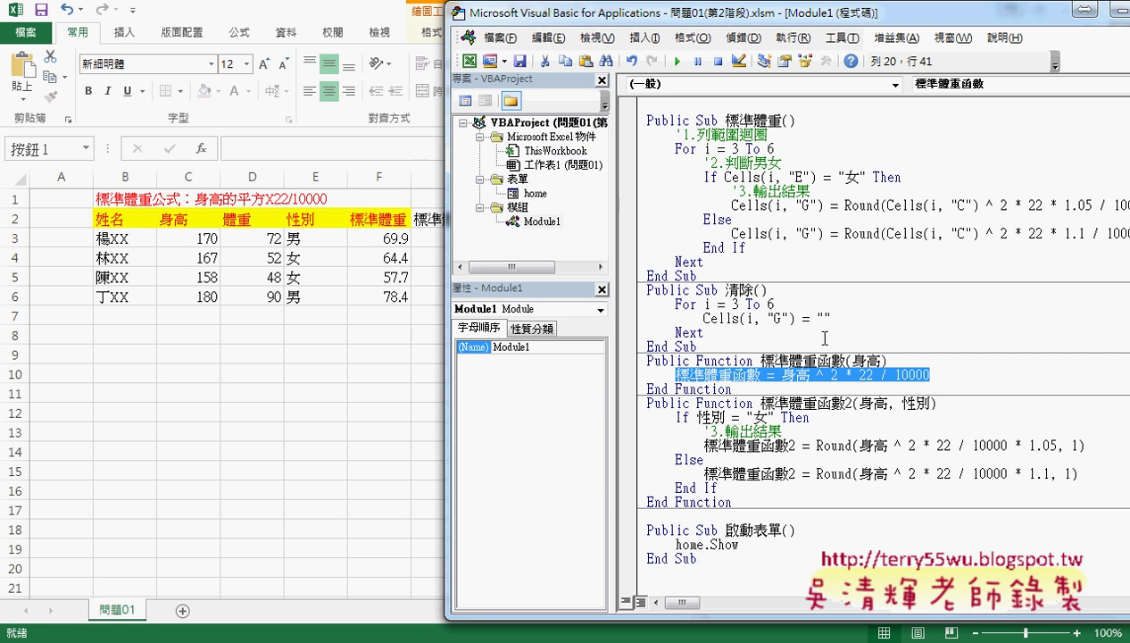
- Highlight 標準體重函數's 身高 parameter, its 身高 ^ 2 * 22 / 10000 formula and return name
left_click_drag(853, 361, 881, 361)
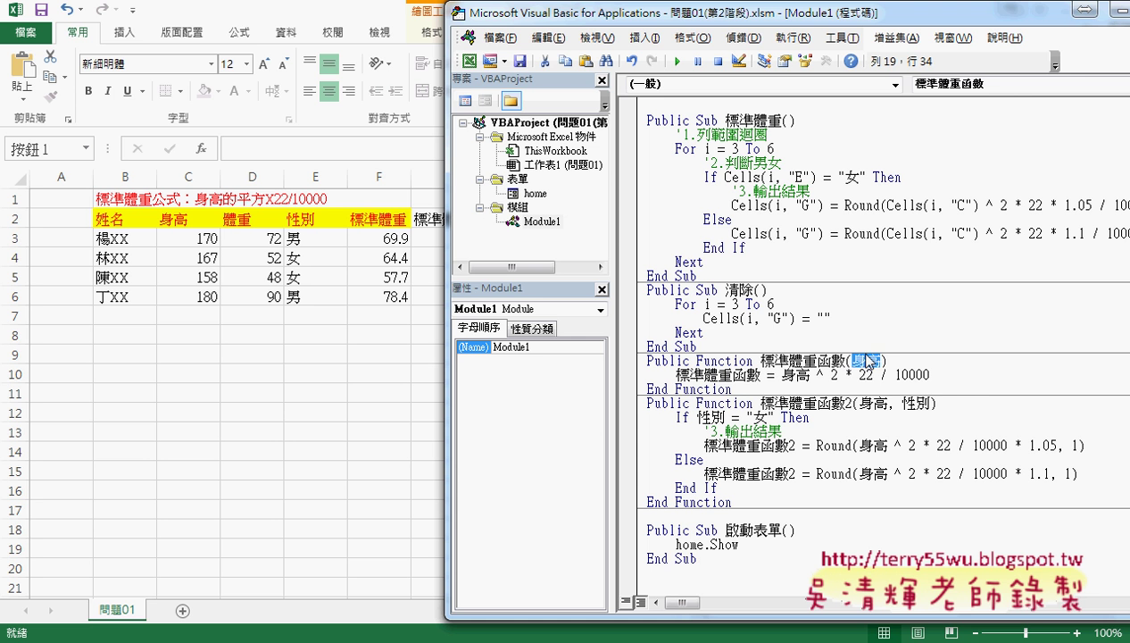
left_click_drag(782, 375, 929, 375)
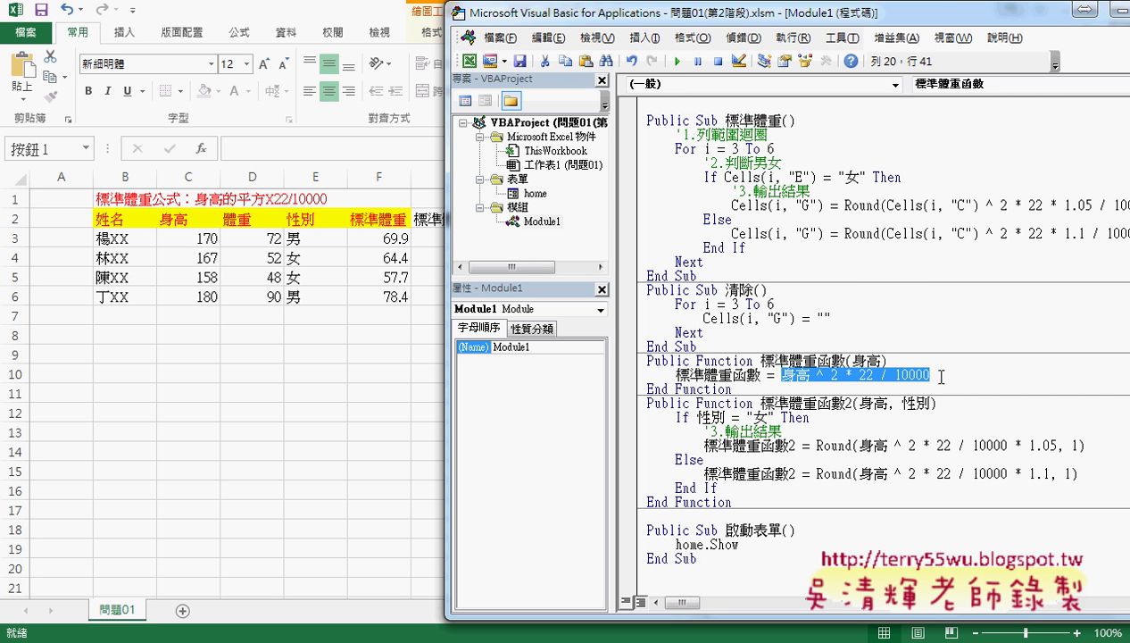
left_click_drag(676, 375, 760, 375)
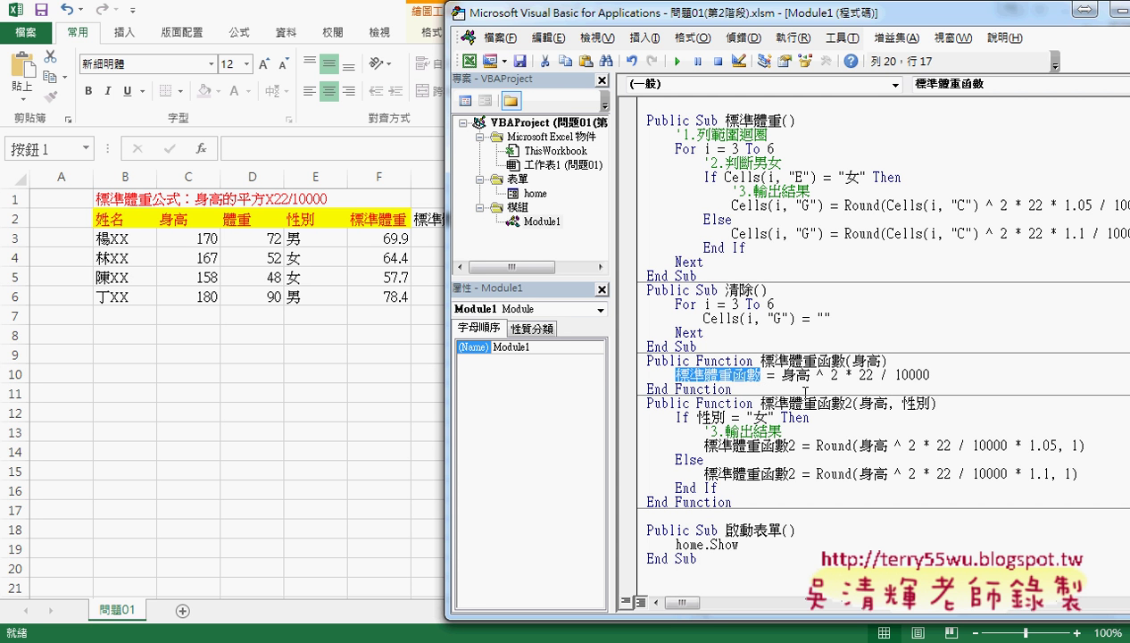
- Compare 標準體重函數 with 標準體重函數2, highlighting its 性別 parameter and If 性別 condition
left_click_drag(781, 375, 929, 375)
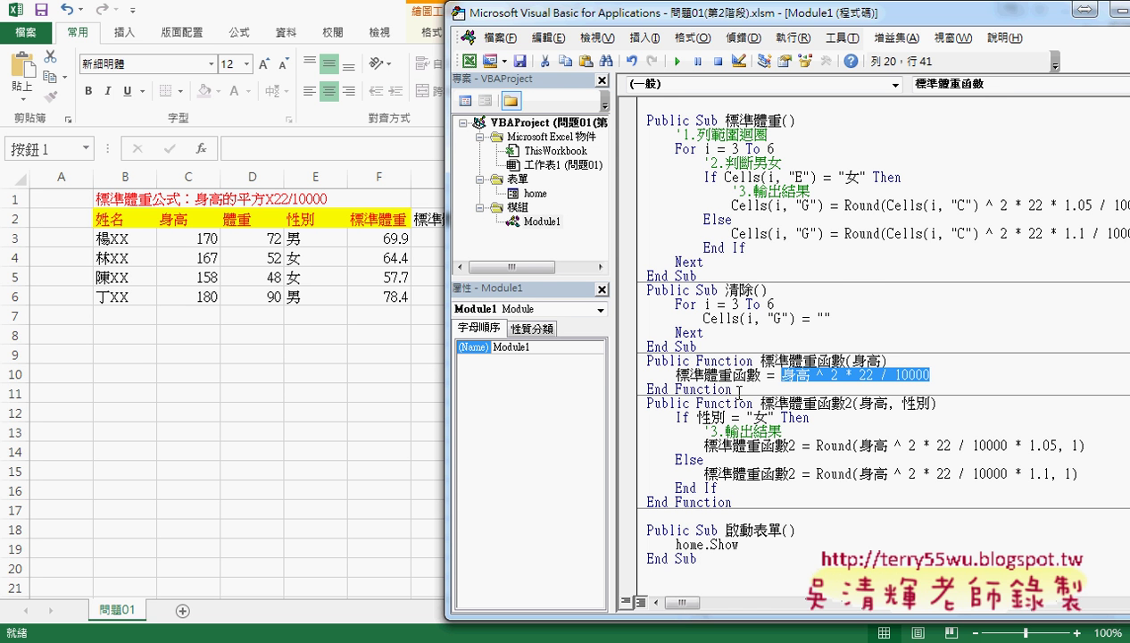
left_click_drag(739, 390, 647, 360)
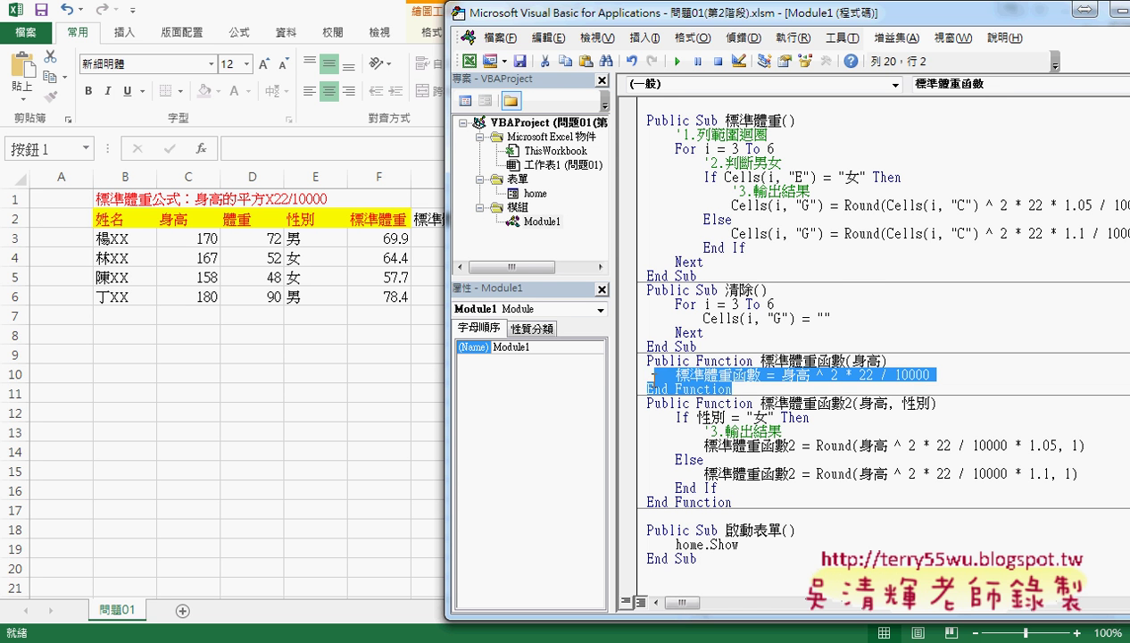
left_click(844, 406)
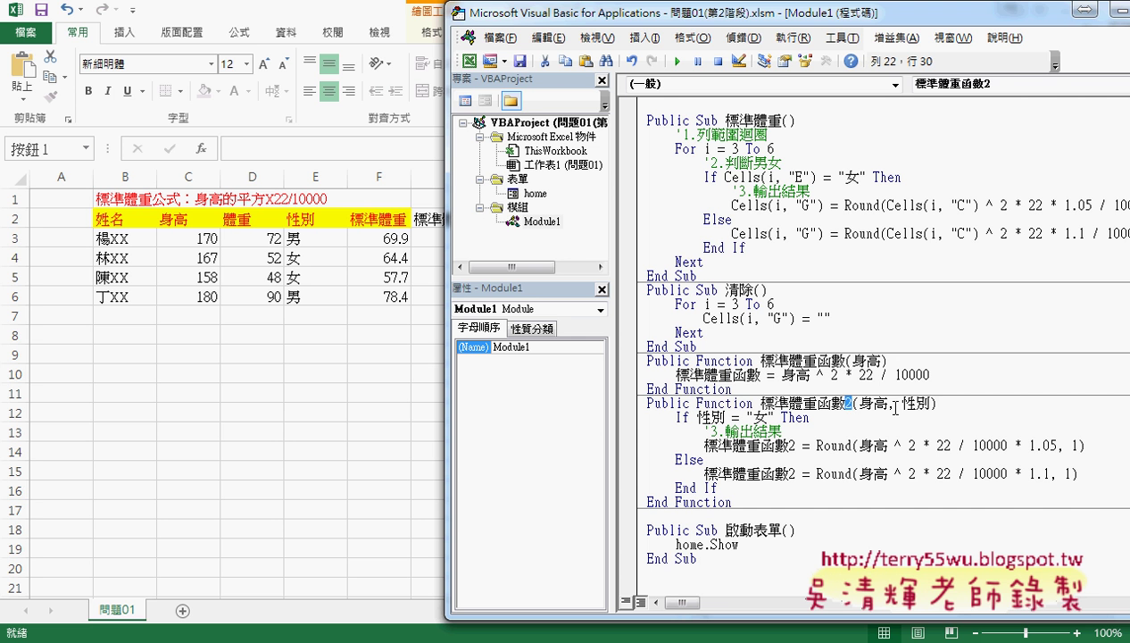
left_click(888, 406)
left_click_drag(889, 406, 933, 405)
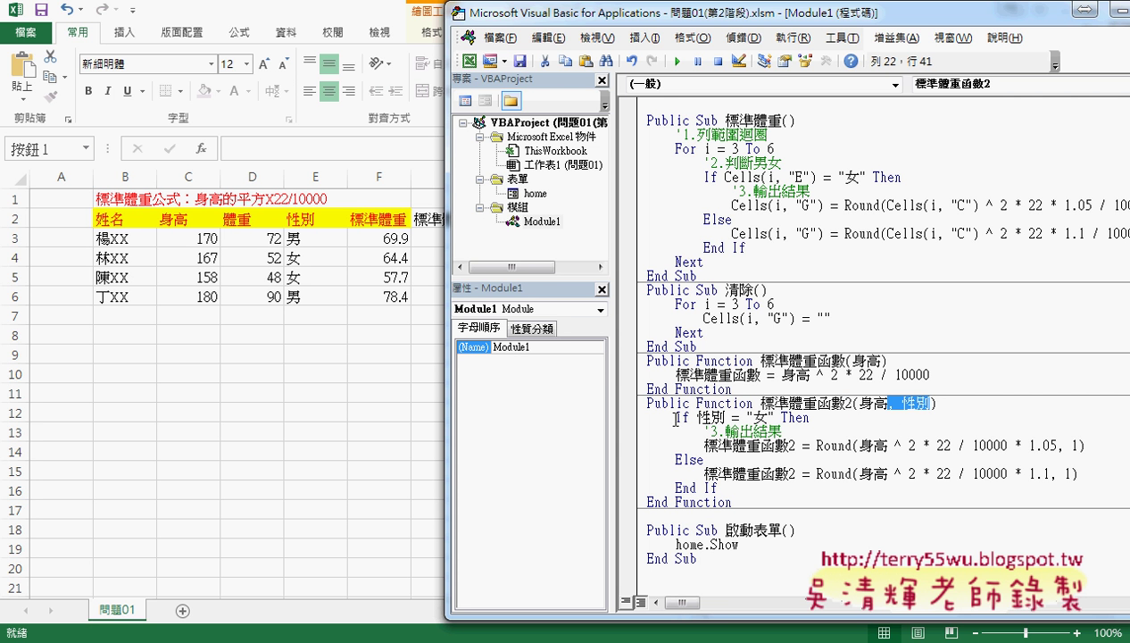
left_click_drag(673, 417, 825, 424)
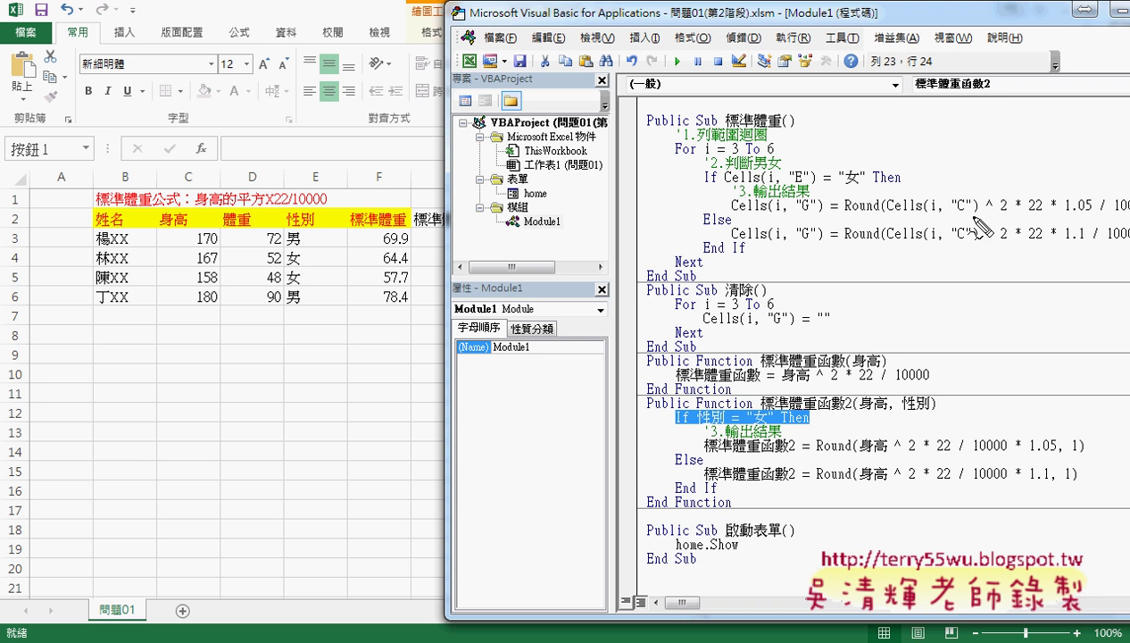
- Annotate how column E's 男 feeds 性別 into the If branch with 1.05 and 1.1 multipliers
left_click_drag(806, 169, 819, 187)
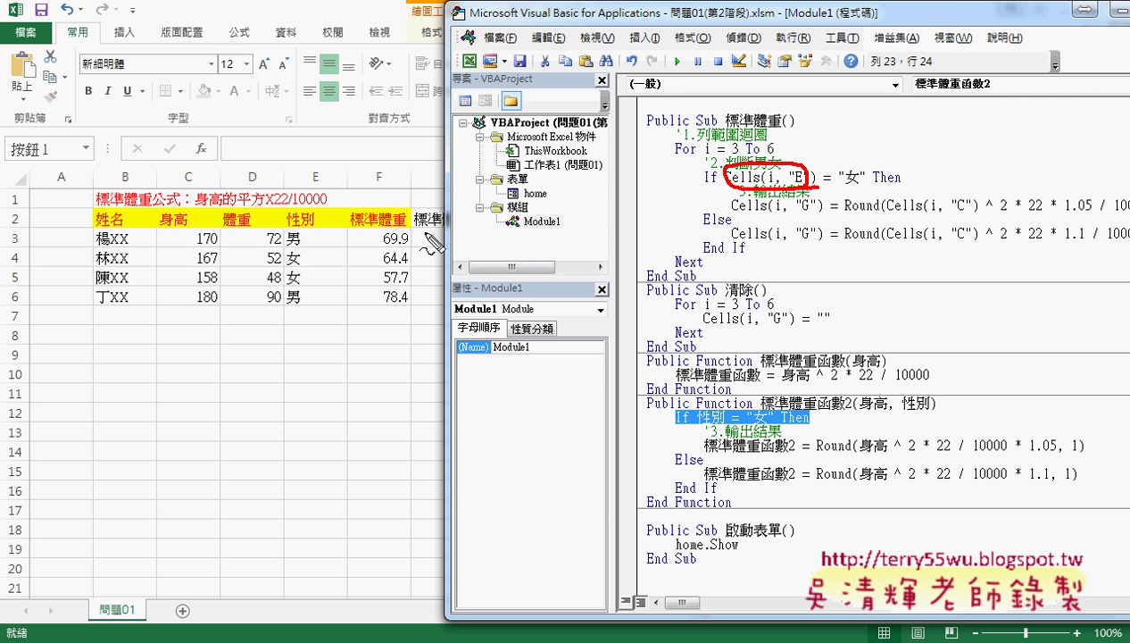
left_click_drag(308, 226, 324, 234)
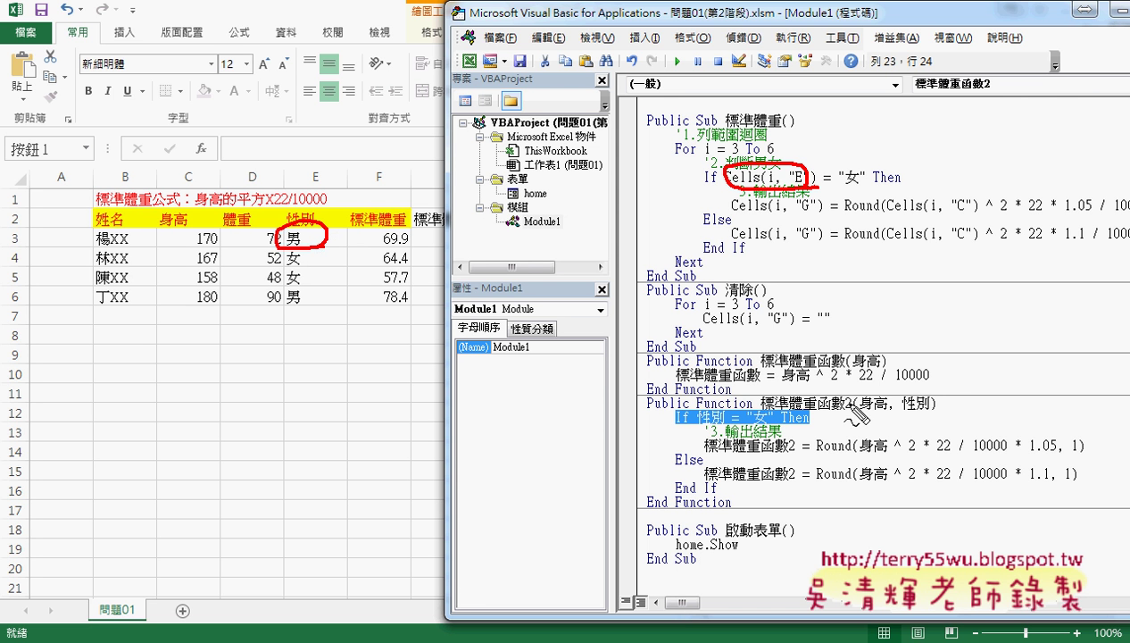
left_click_drag(920, 393, 930, 403)
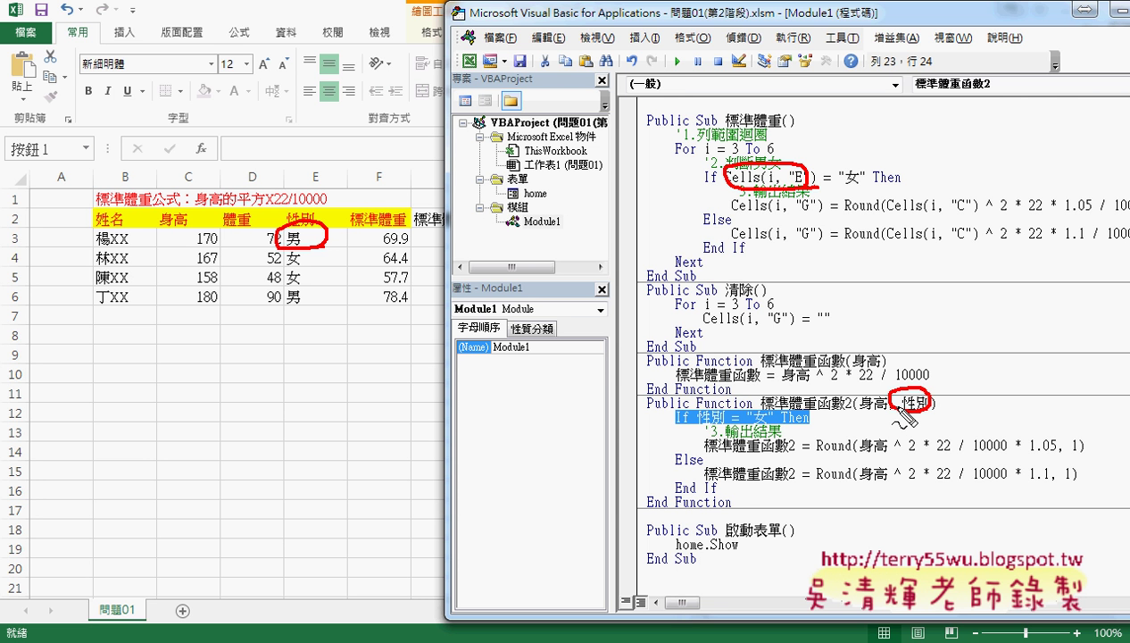
left_click_drag(896, 414, 750, 413)
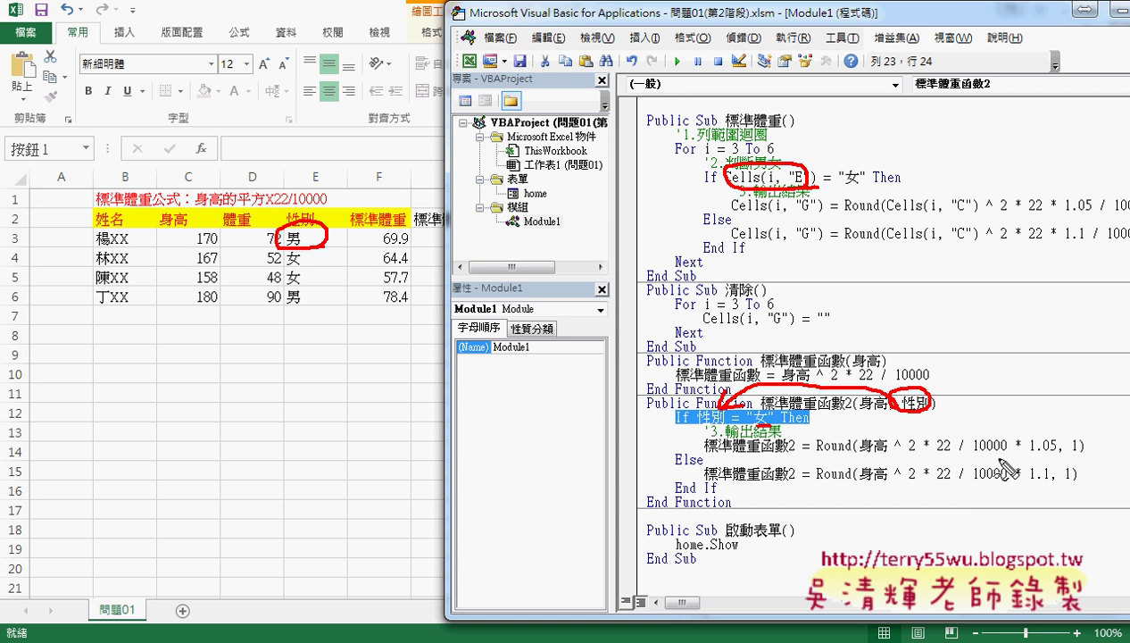
mouse_move(1015, 457)
left_mouse_down()
mouse_move(1052, 457)
mouse_move(1035, 480)
left_mouse_up()
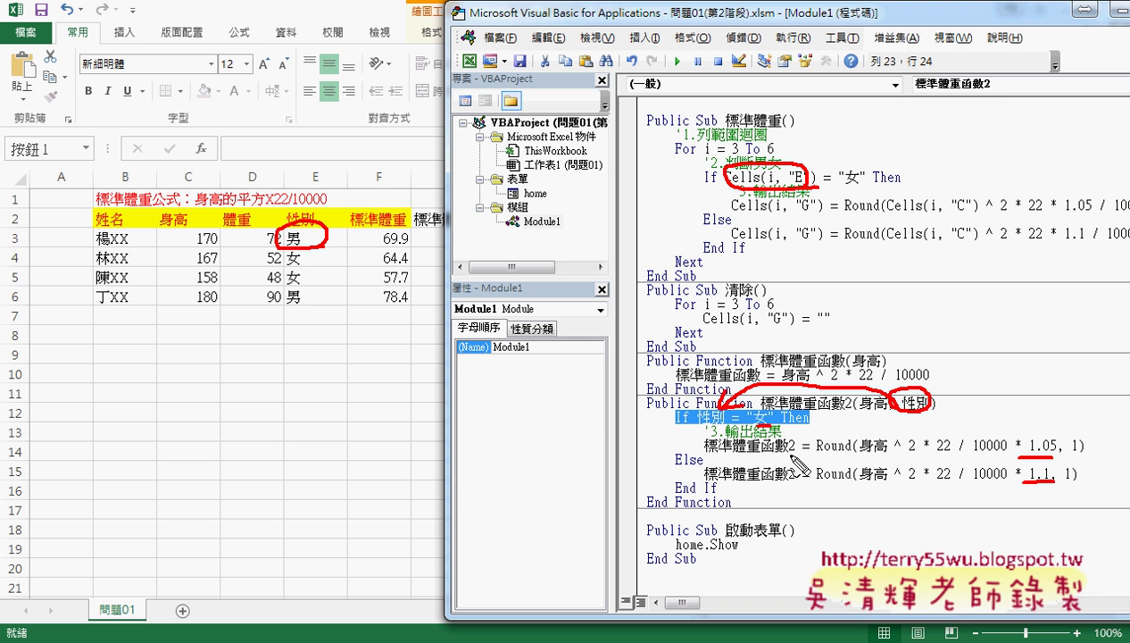
- Mark the return names on the If and Else branches and the 2 in the function names
left_click_drag(782, 454, 705, 453)
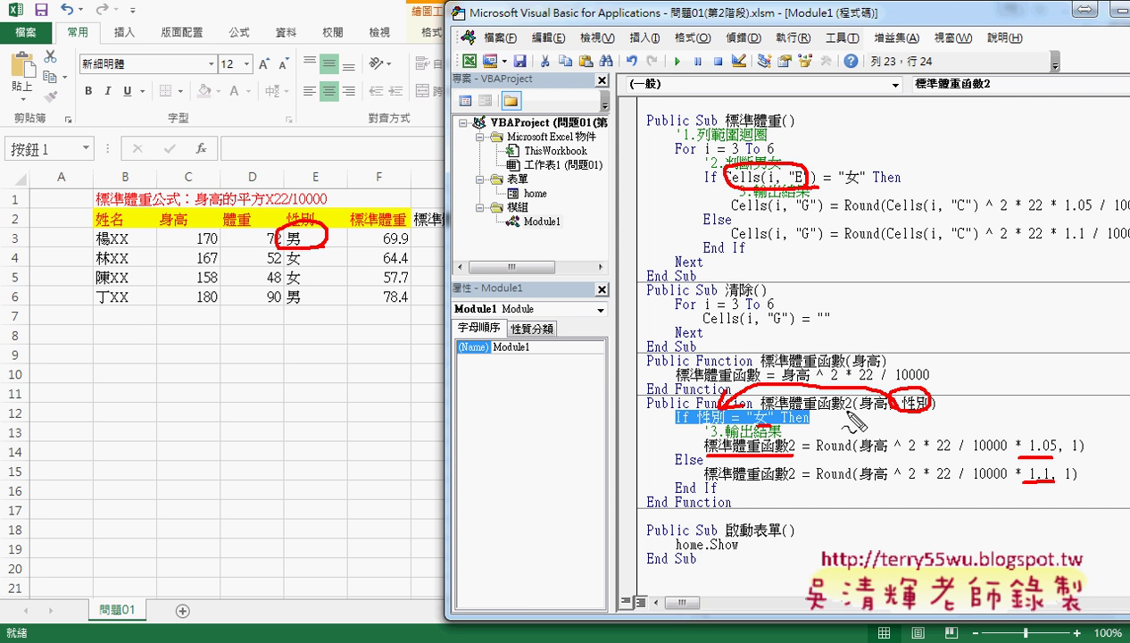
left_click_drag(840, 413, 849, 411)
left_click_drag(853, 366, 860, 371)
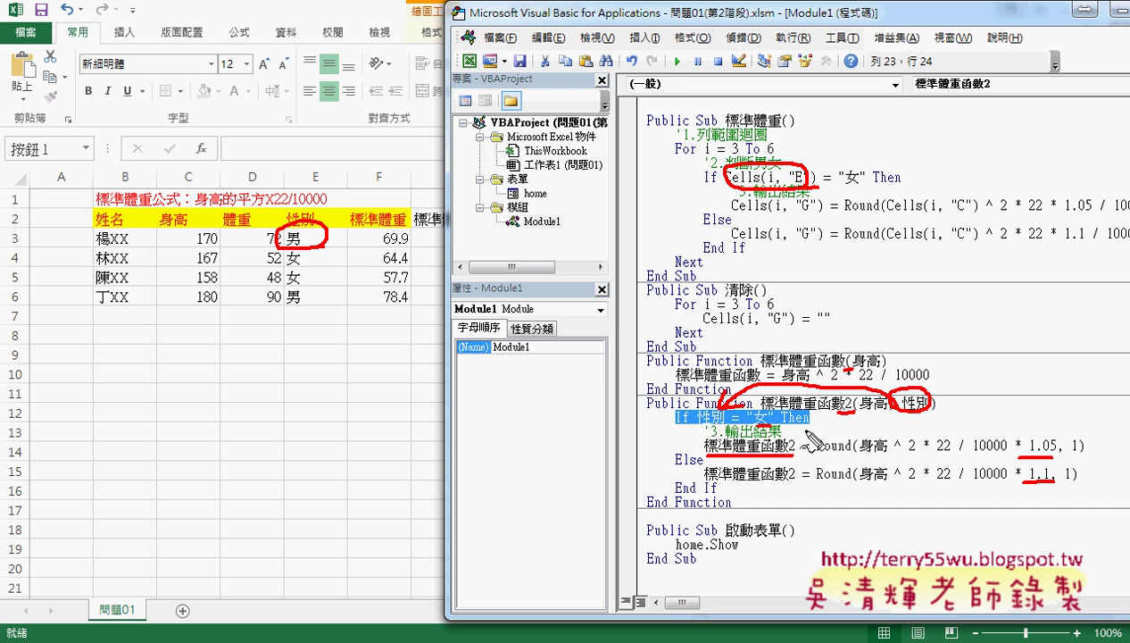
mouse_move(786, 461)
left_mouse_down()
mouse_move(797, 455)
mouse_move(793, 489)
left_mouse_up()
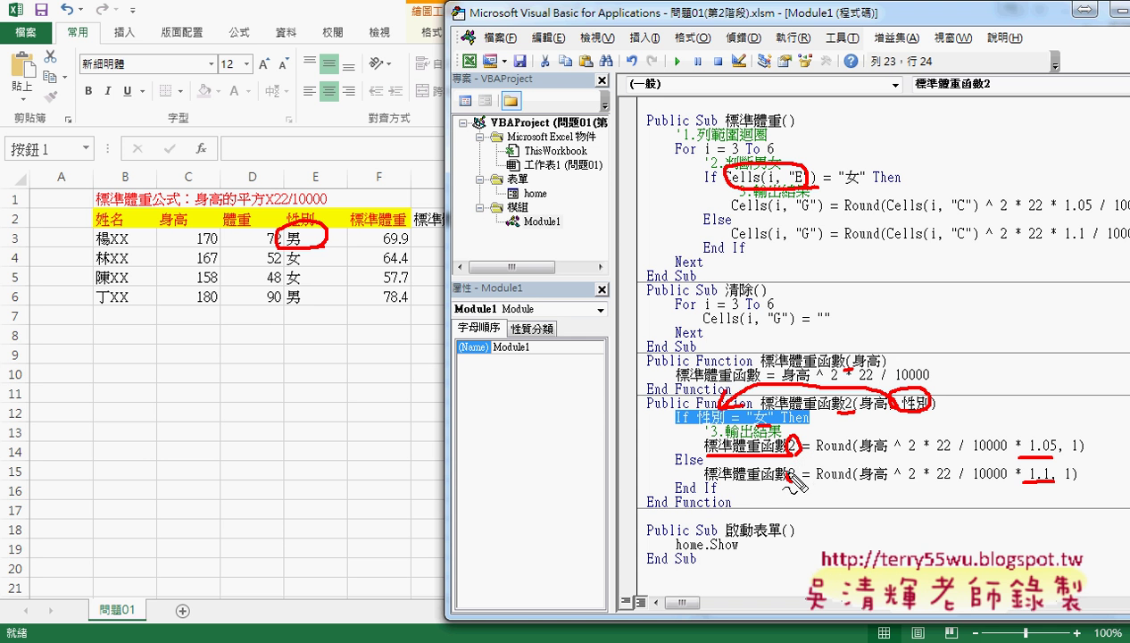
left_click_drag(714, 488, 796, 488)
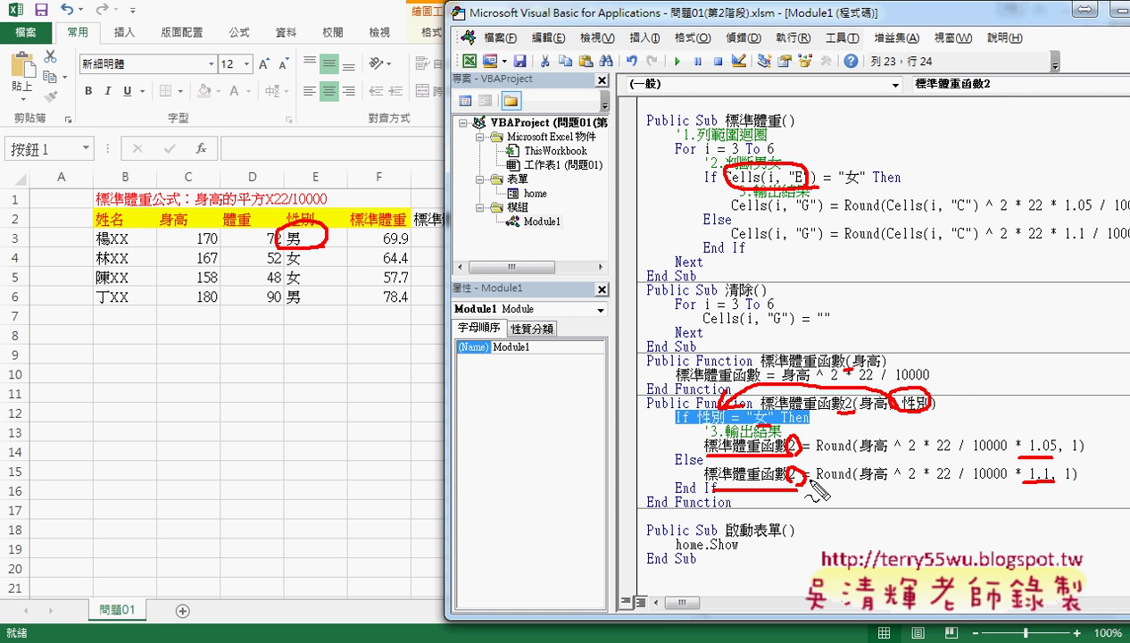
- Wrap 標準體重函數's formula in Round(..., 1), then return to the worksheet and select G3
key("Escape")
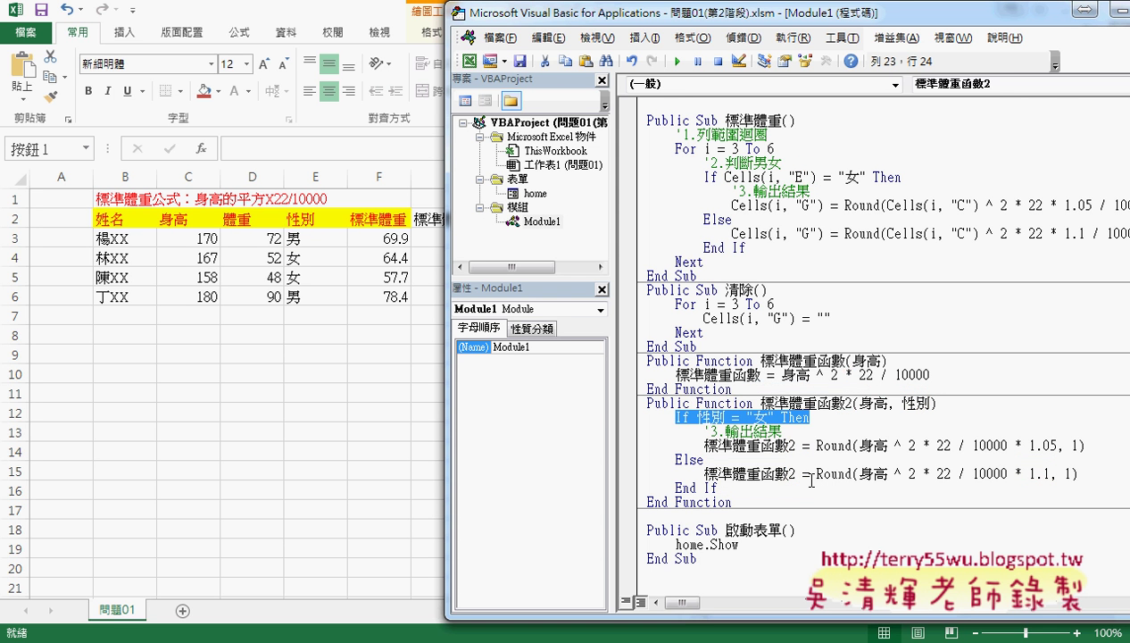
left_click(786, 376)
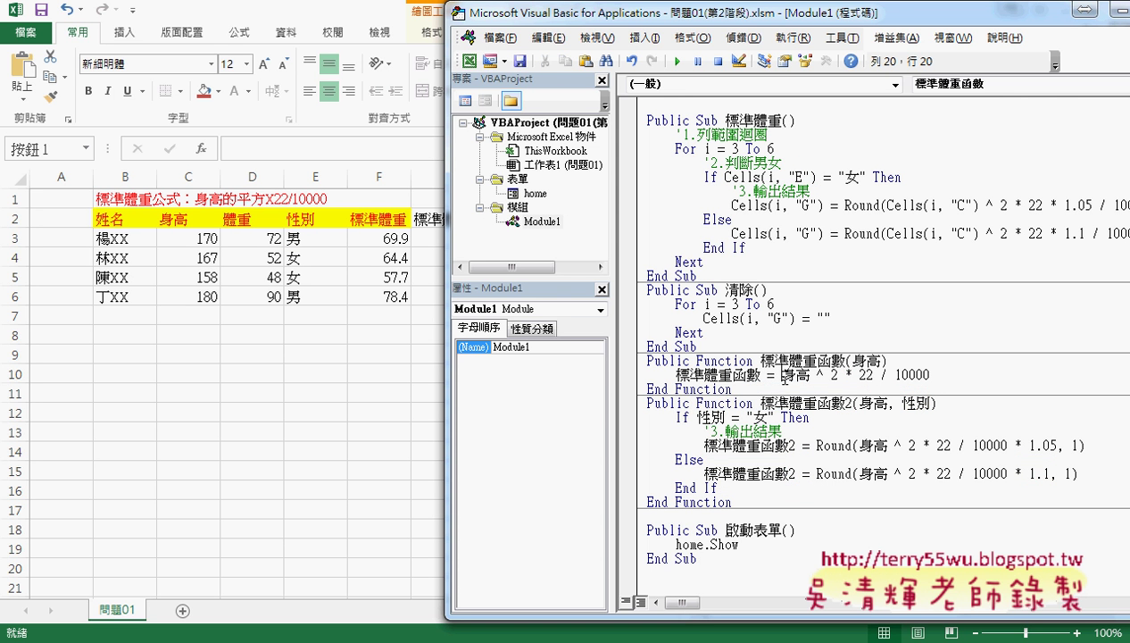
left_click(819, 444)
left_click_drag(819, 444, 859, 444)
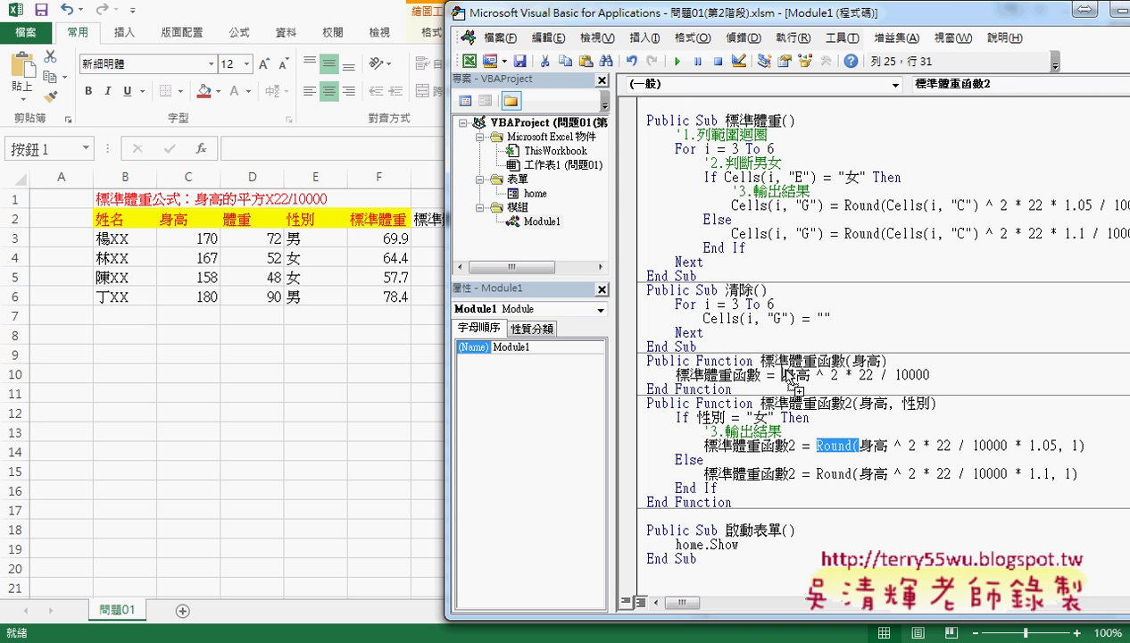
left_click_drag(785, 369, 782, 373)
left_click(1005, 374)
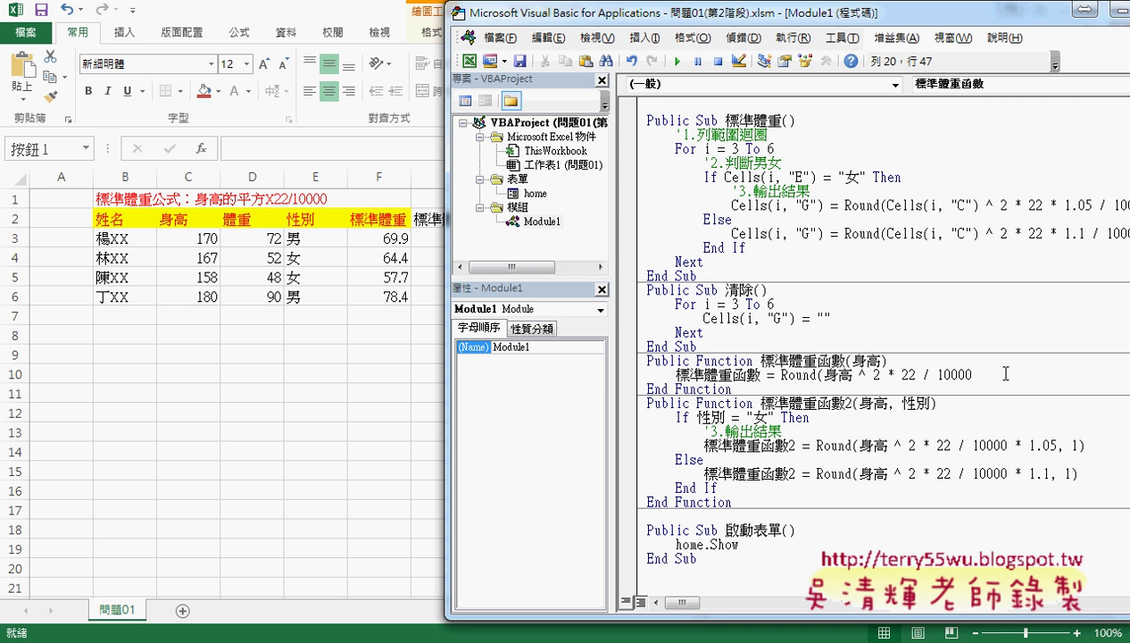
type(",1")
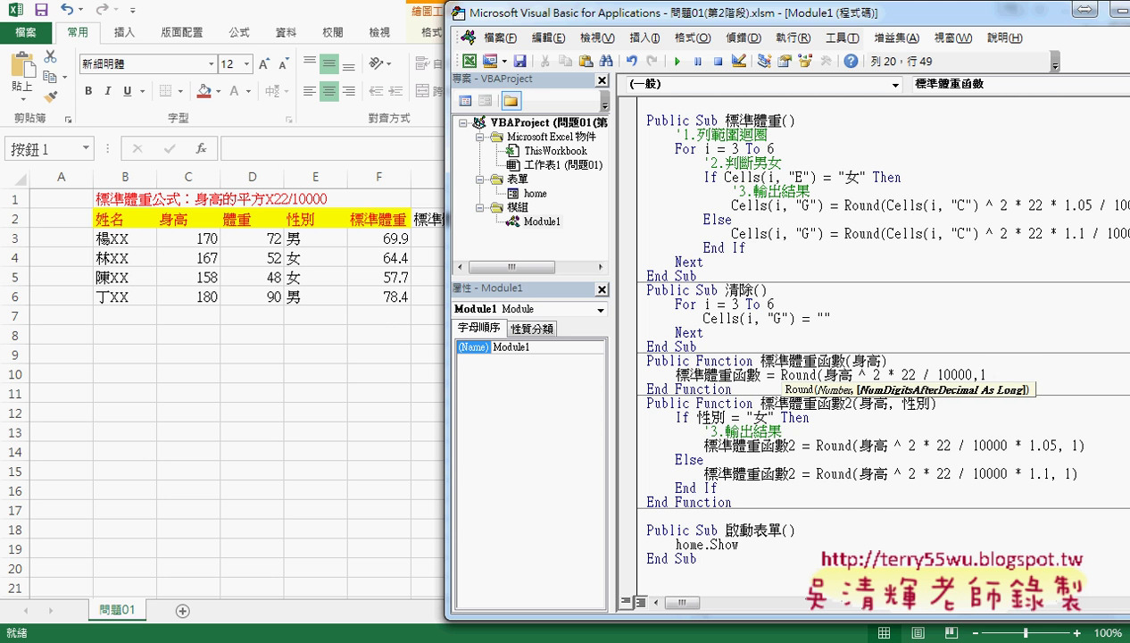
type(")")
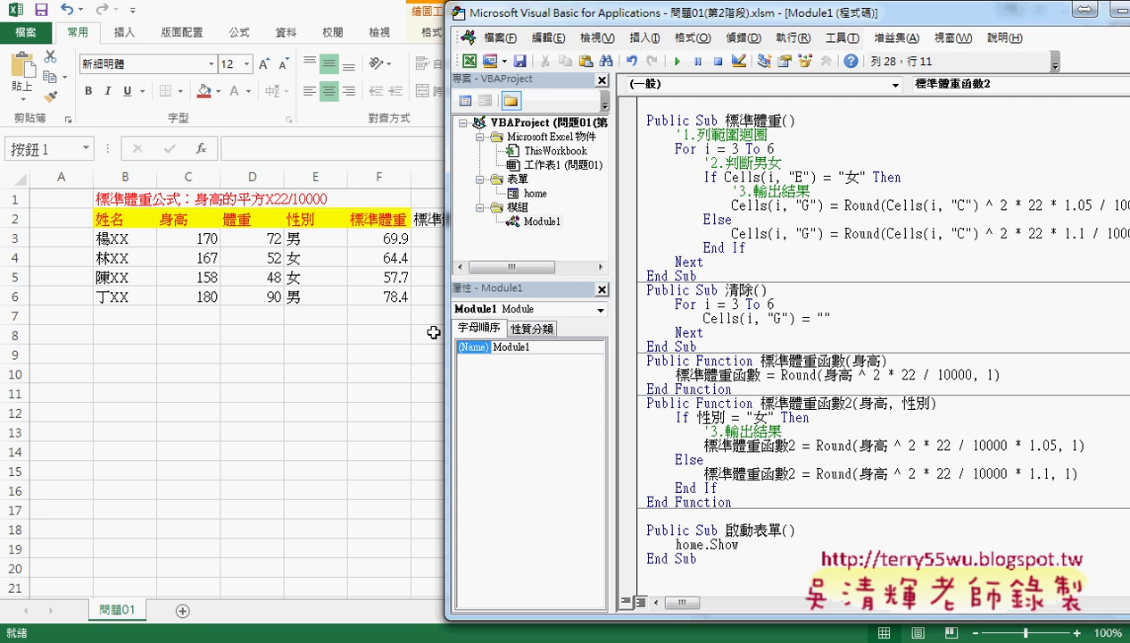
left_click(379, 334)
left_click(475, 239)
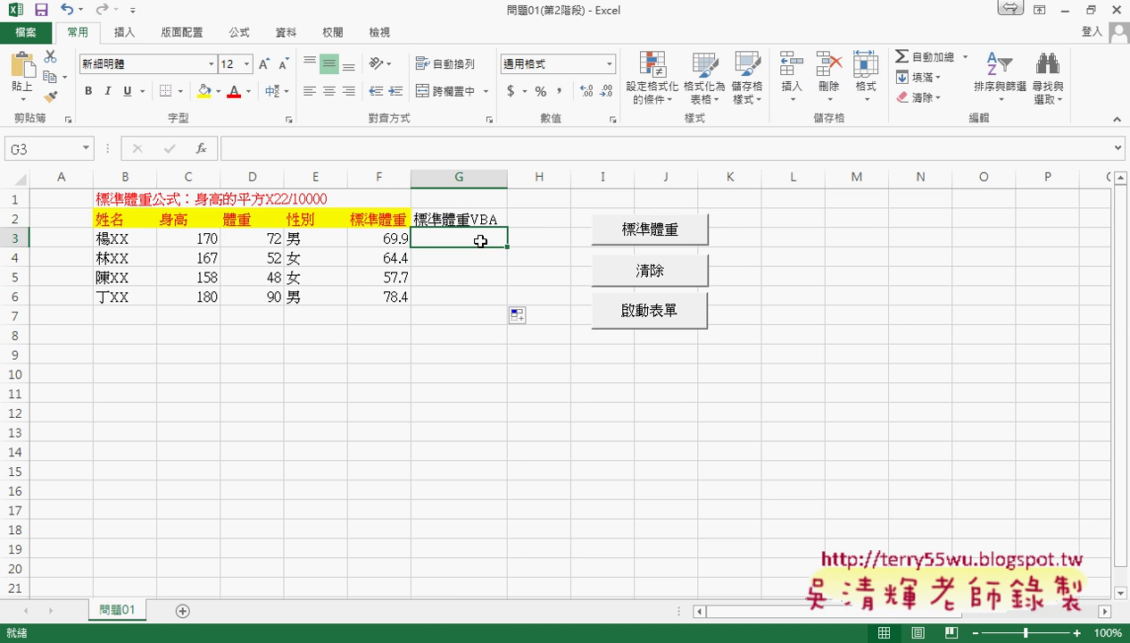
- Enter =標準體重函數(C3) in G3 and fill to G6, giving 63.6, 61.4, 54.9, 71.3
left_click(202, 148)
left_click(881, 466)
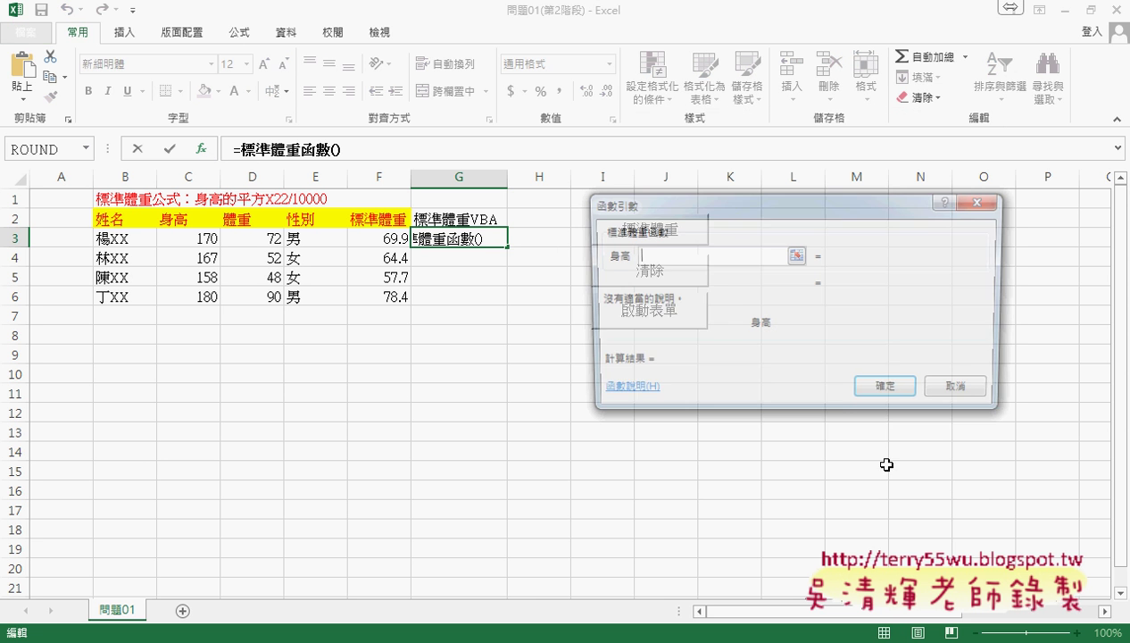
left_click(211, 239)
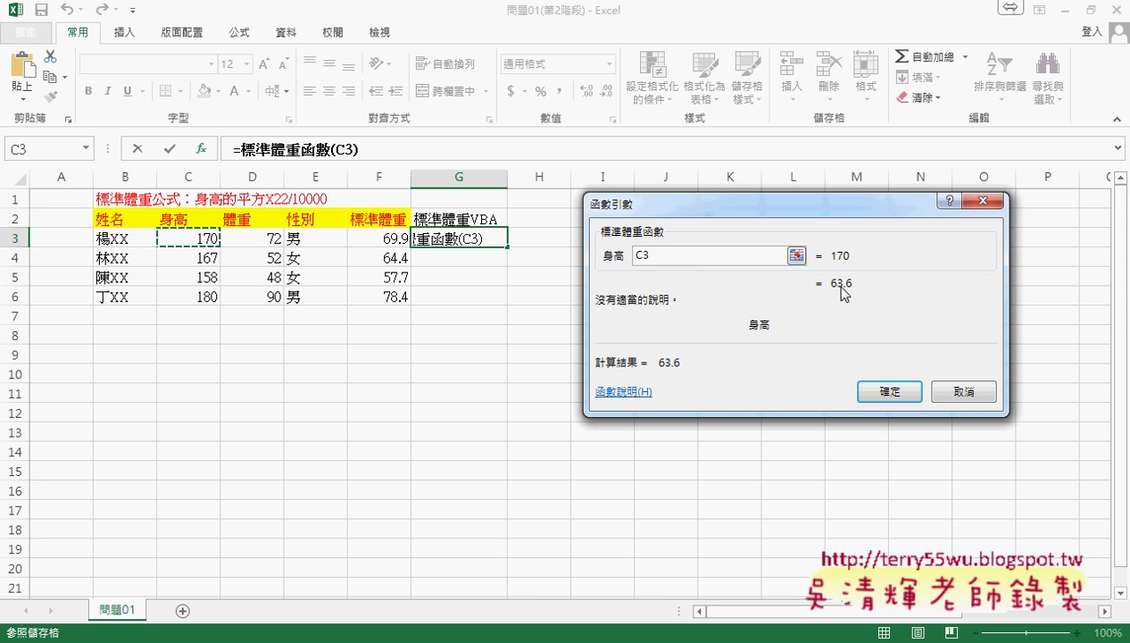
left_click(870, 394)
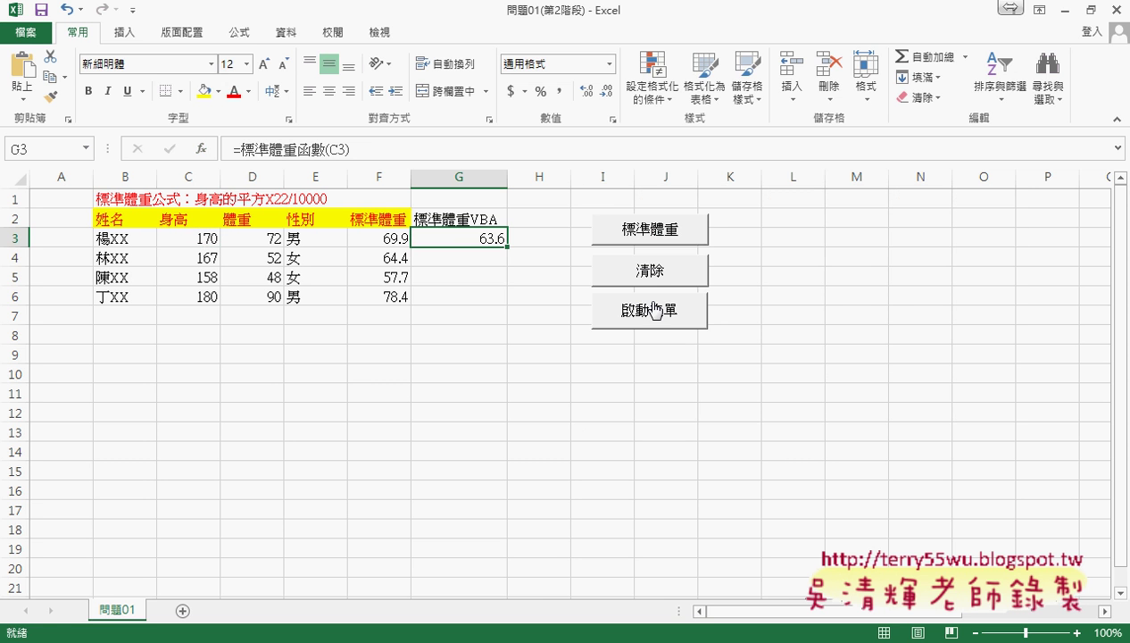
left_click_drag(507, 247, 496, 306)
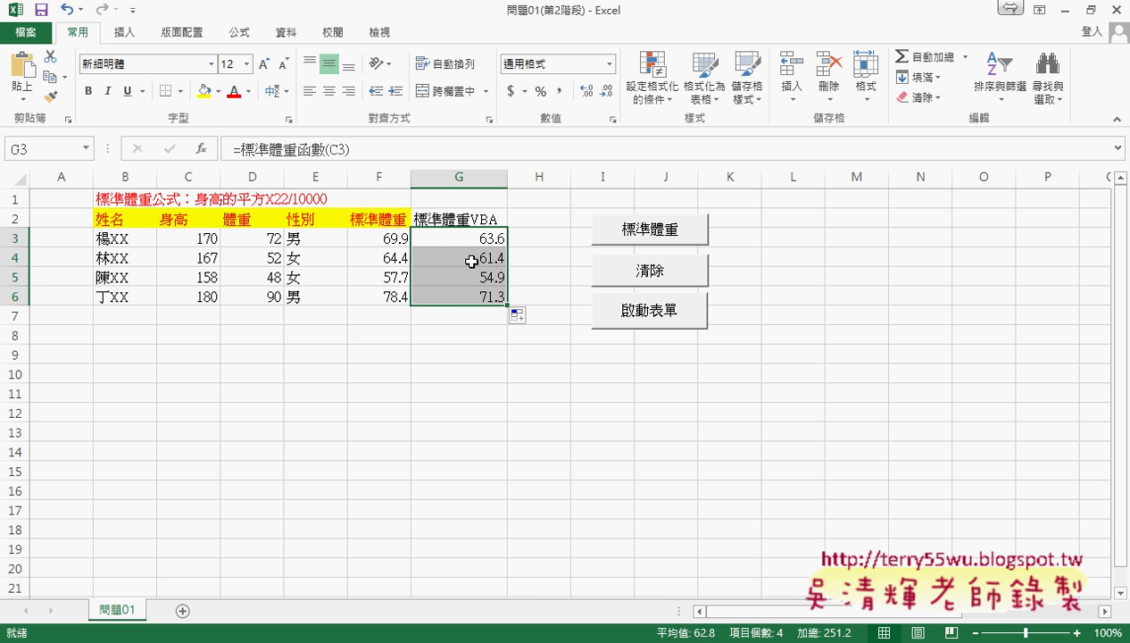
- Clear G3:G6 and open the 標準體重計算 form, entering name XXX and gender 男
left_click(672, 274)
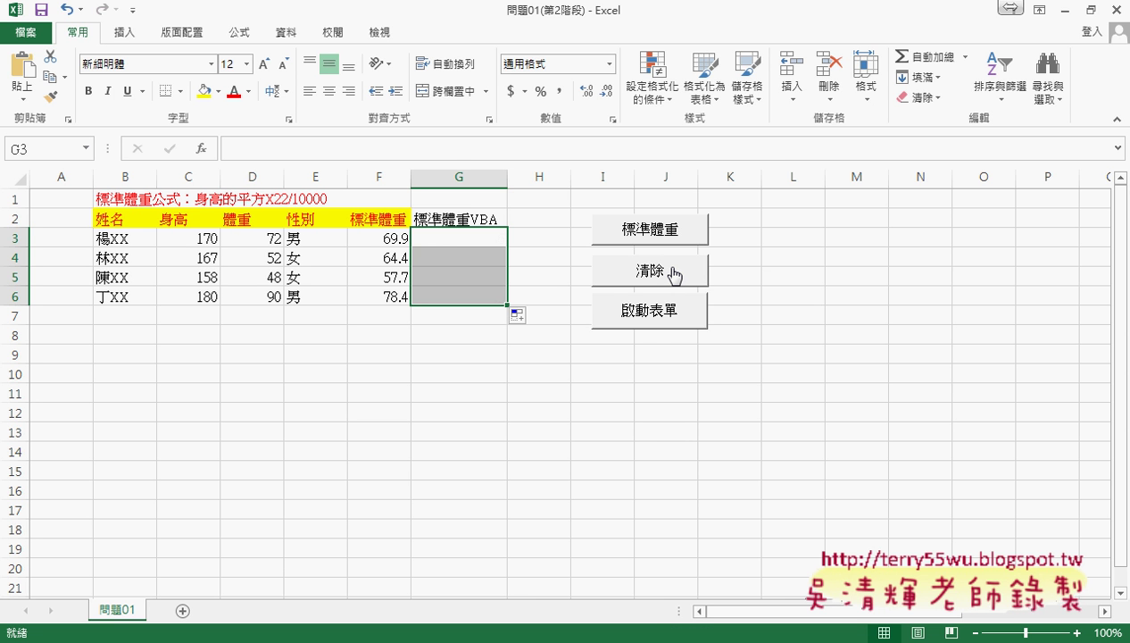
left_click(651, 314)
left_click_drag(651, 175, 792, 175)
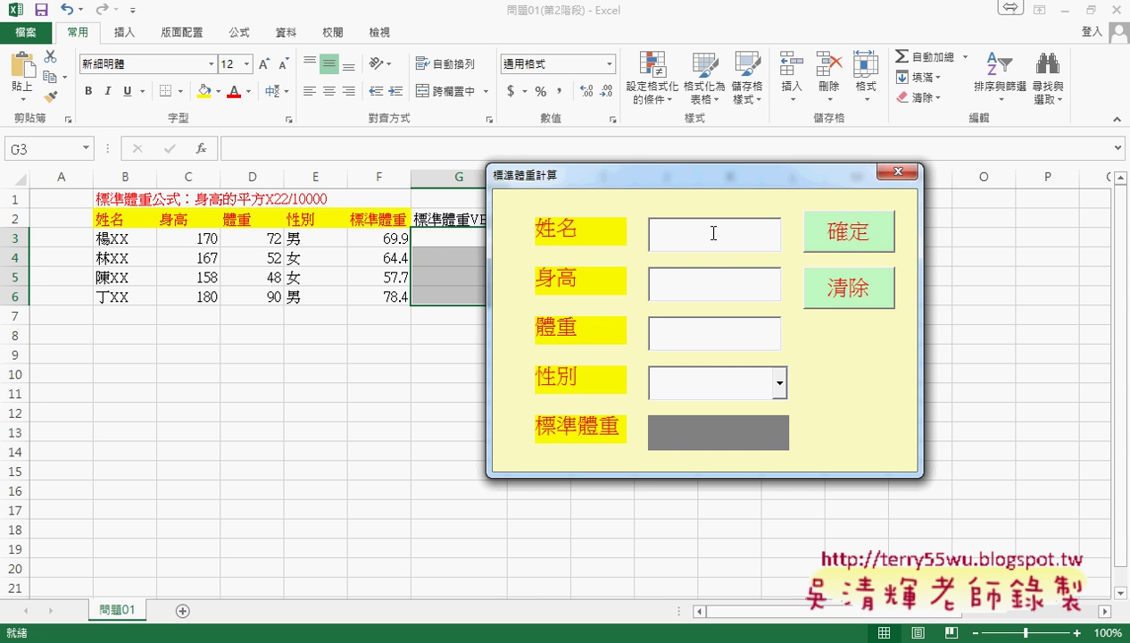
type("XX")
type("男")
- Complete the form with height 174 and weight 52, moving it beside the sheet
left_click_drag(732, 160, 839, 147)
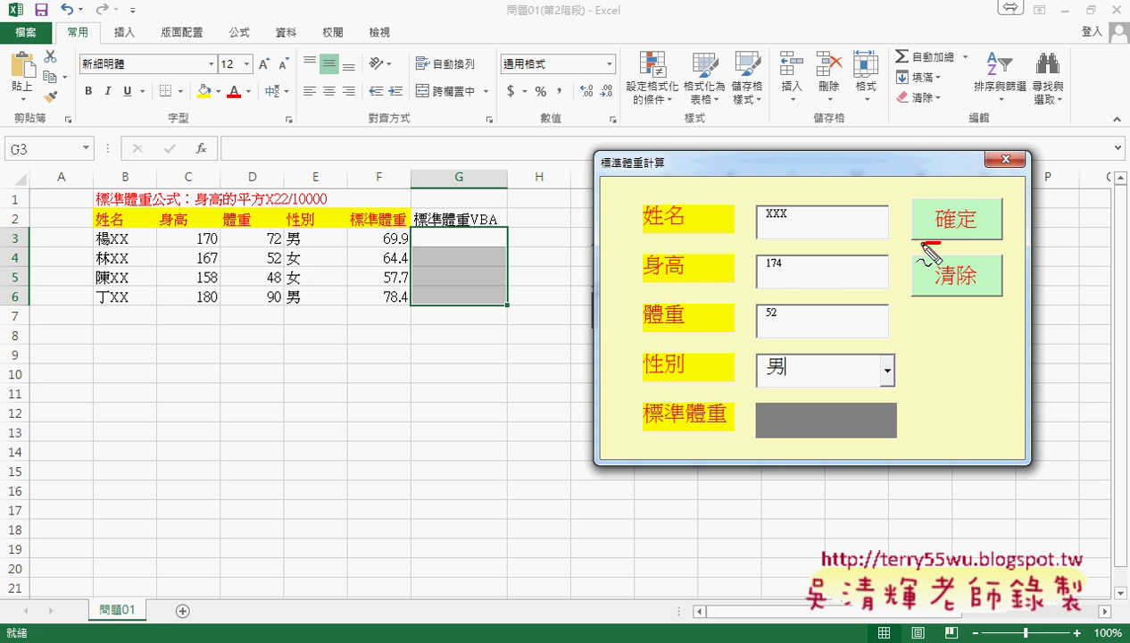
left_click_drag(946, 212, 962, 223)
left_click_drag(793, 439, 778, 441)
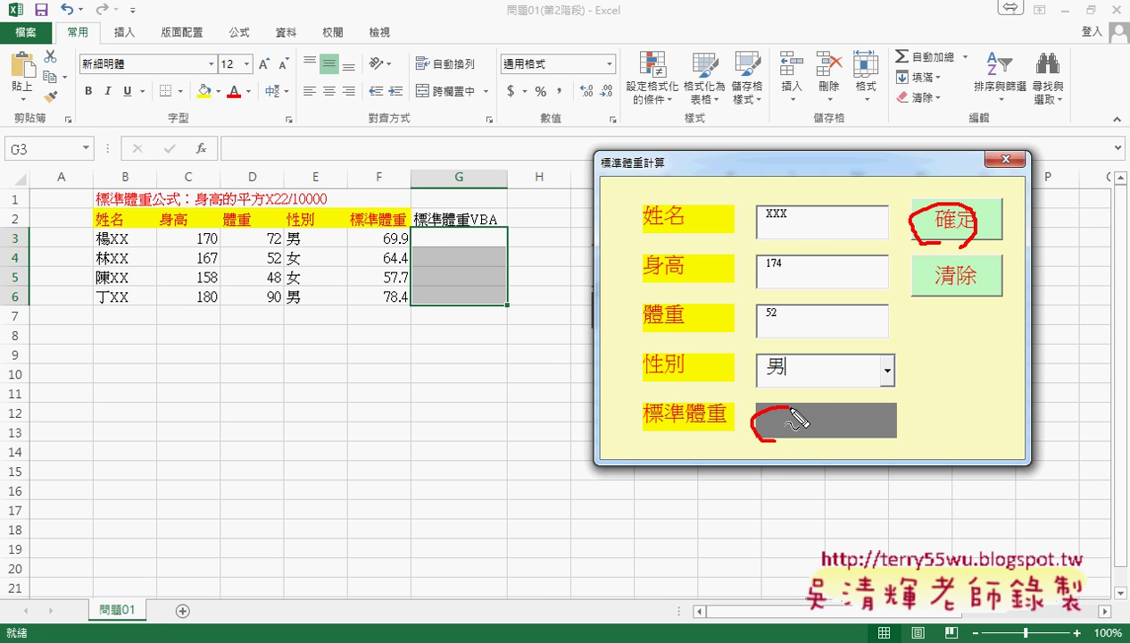
left_click_drag(649, 433, 800, 436)
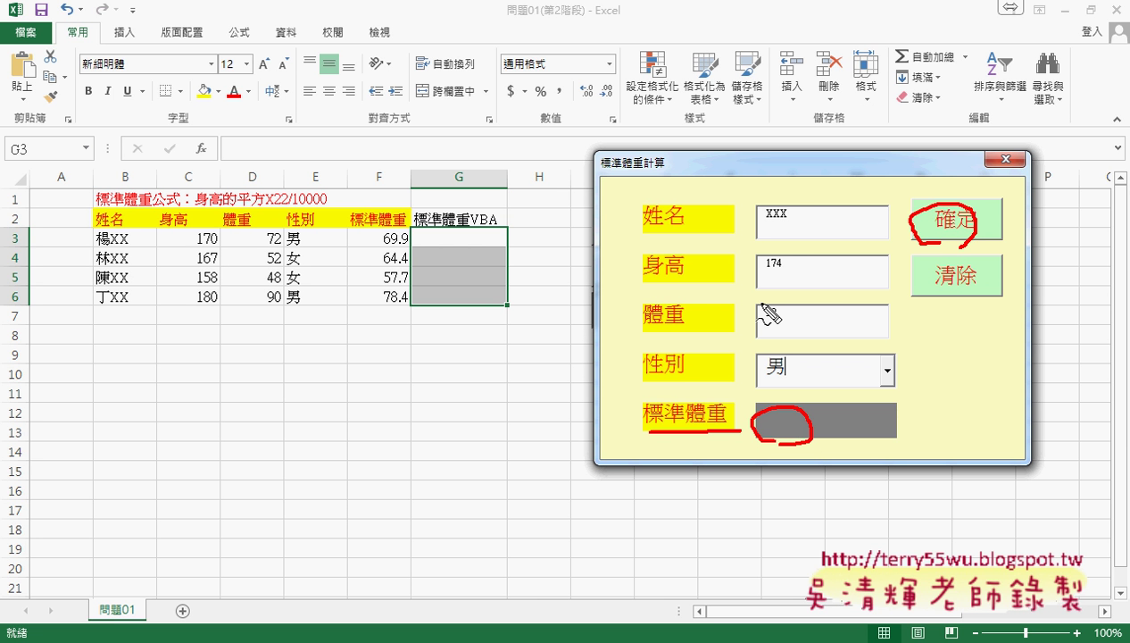
type("52")
left_click_drag(220, 165, 214, 164)
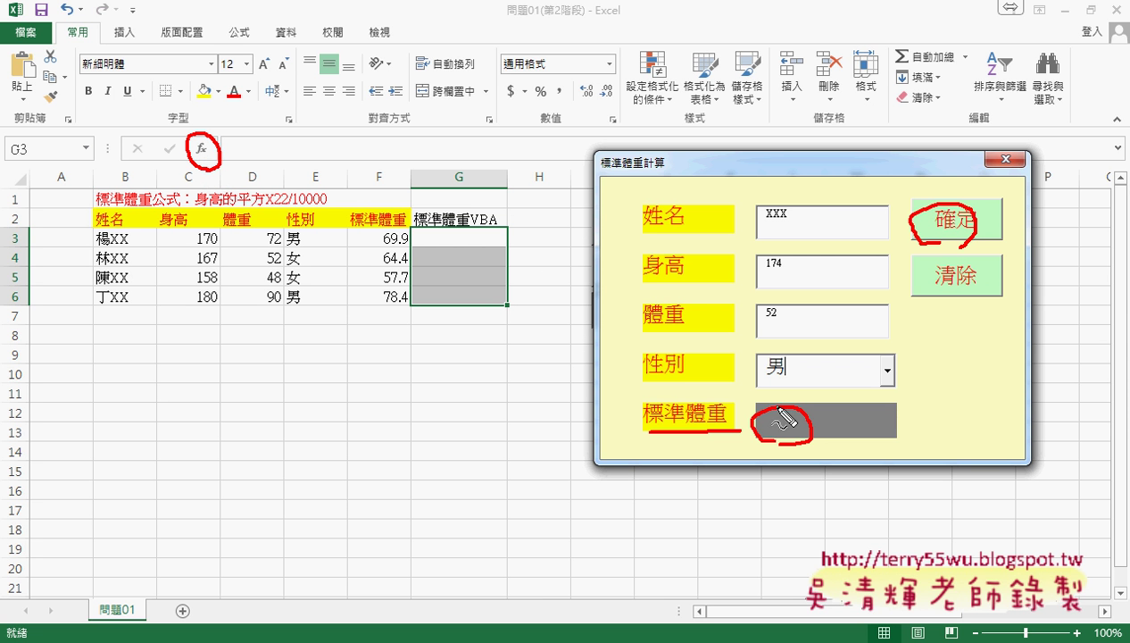
left_click_drag(801, 416, 759, 412)
left_click_drag(220, 156, 756, 435)
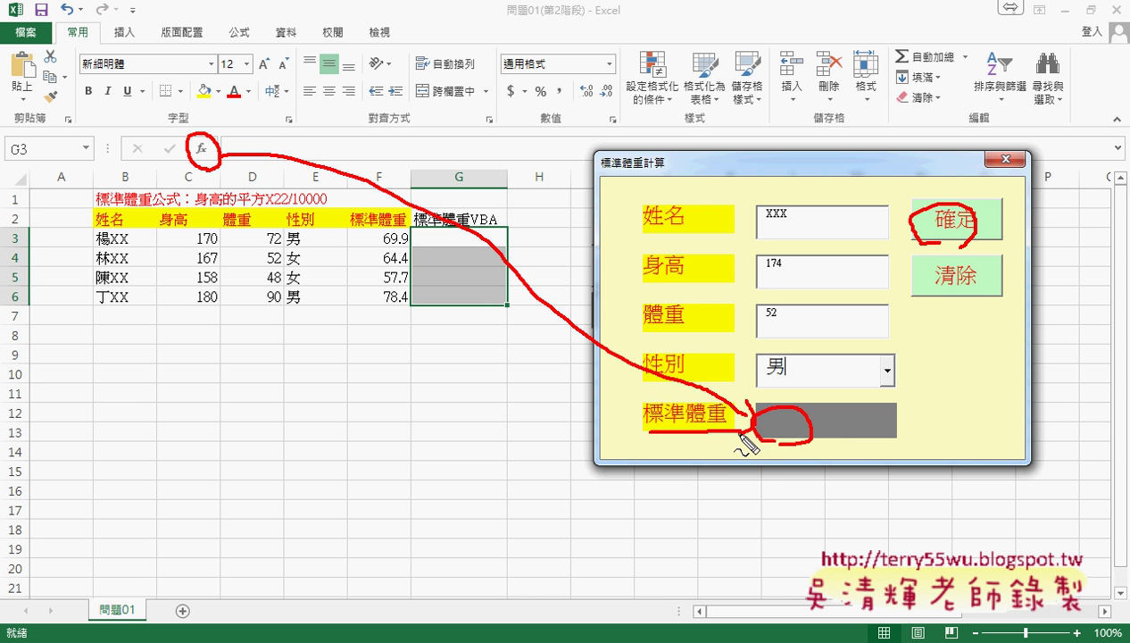
left_click_drag(880, 401, 876, 437)
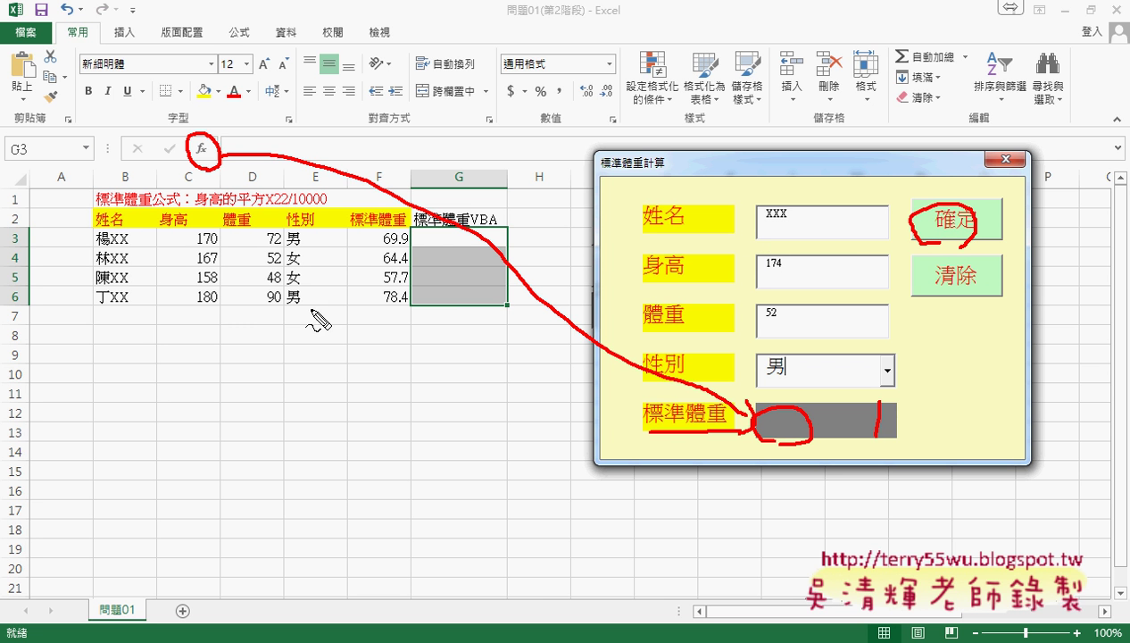
mouse_move(88, 305)
left_mouse_down()
mouse_move(87, 327)
mouse_move(109, 304)
mouse_move(280, 334)
mouse_move(76, 337)
left_mouse_up()
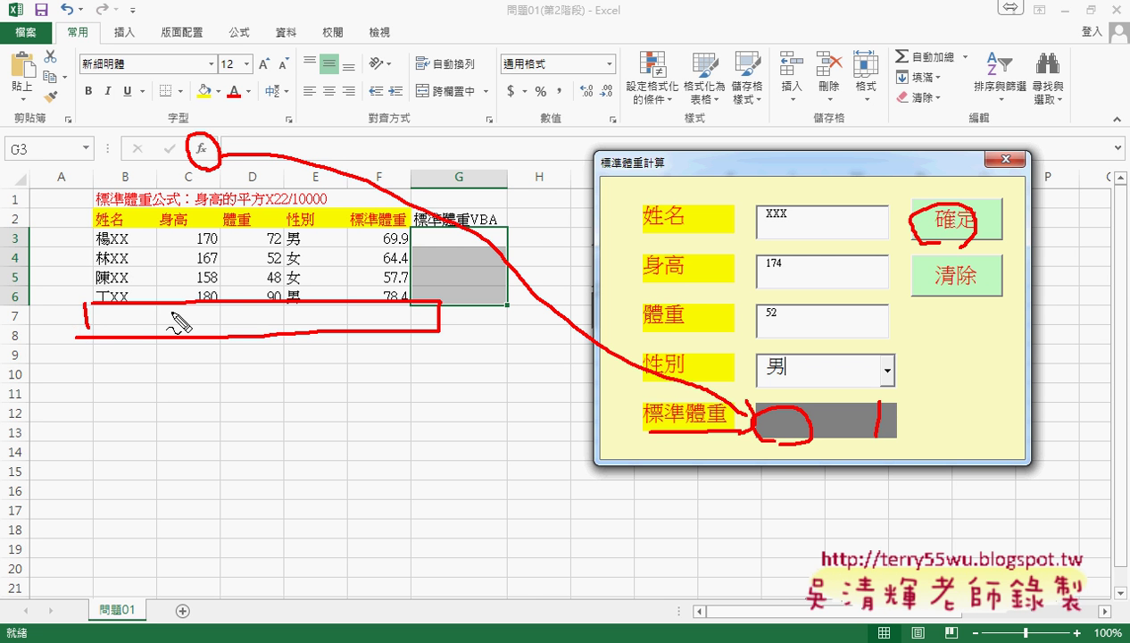
key("Escape")
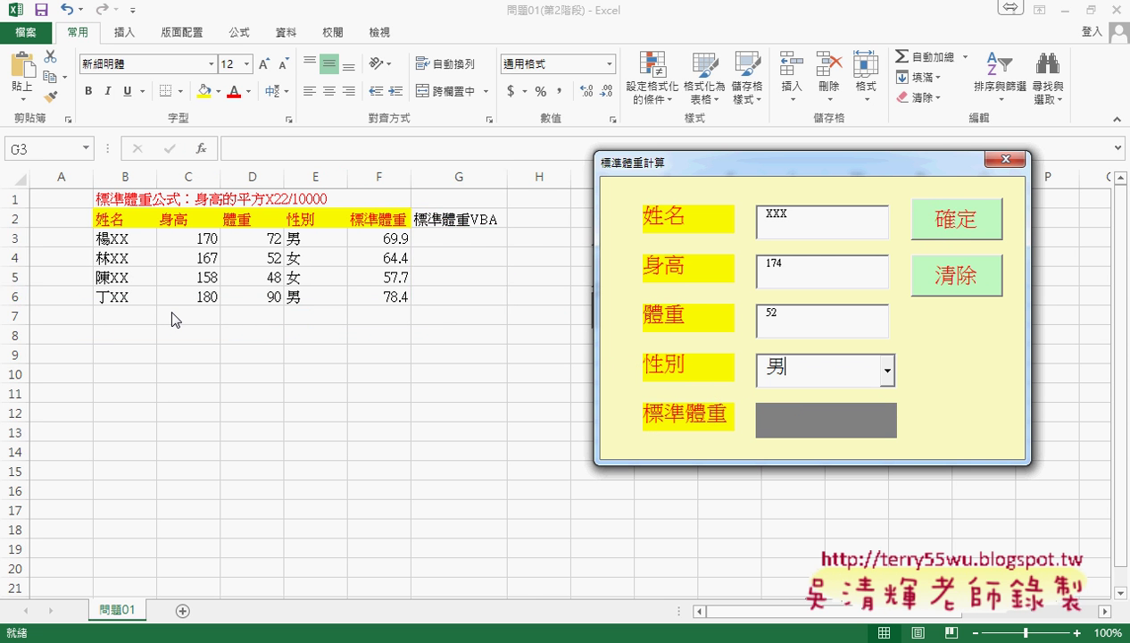
- Submit the form to add row 7 (XXX, 174, 52, 男, 73.3), close it, and select F3
left_click(996, 229)
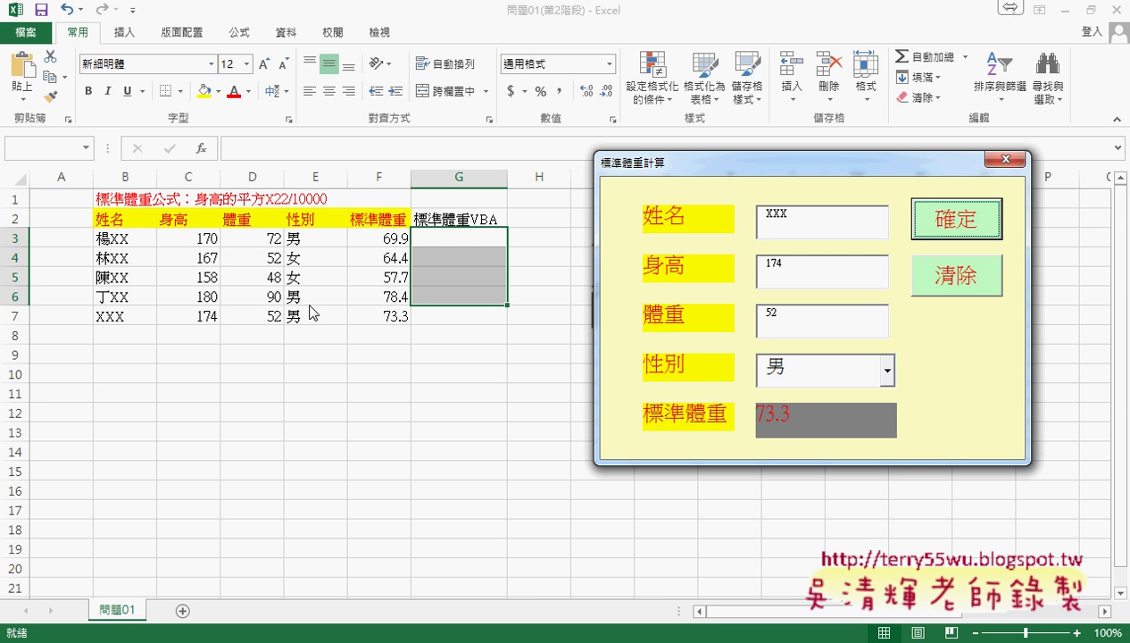
left_click(944, 292)
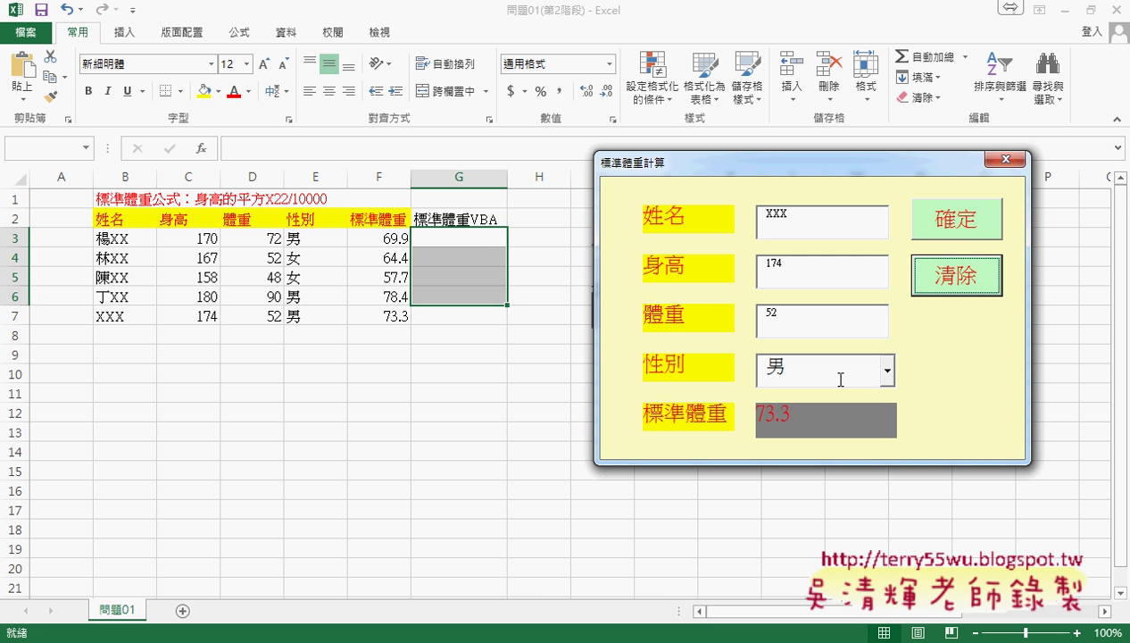
left_click(1007, 160)
left_click(373, 243)
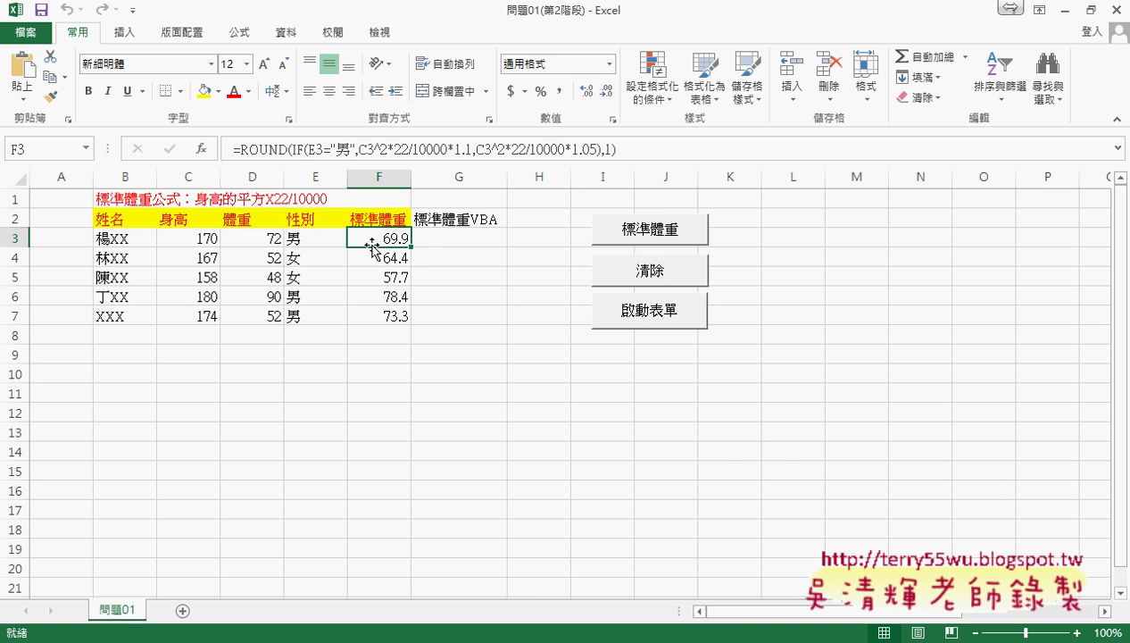